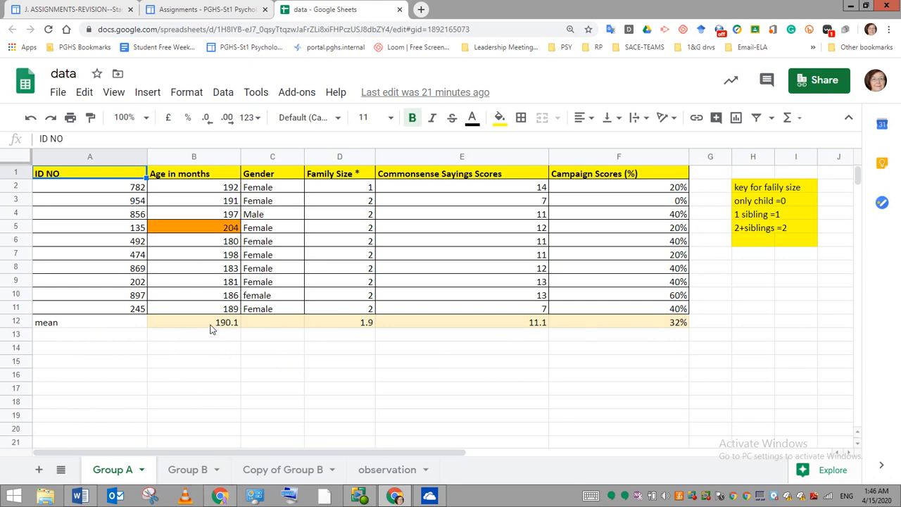
# - On the Group B sheet, fill the header cells A1 to F1 with bright green
pyautogui.doubleClick(188, 470)
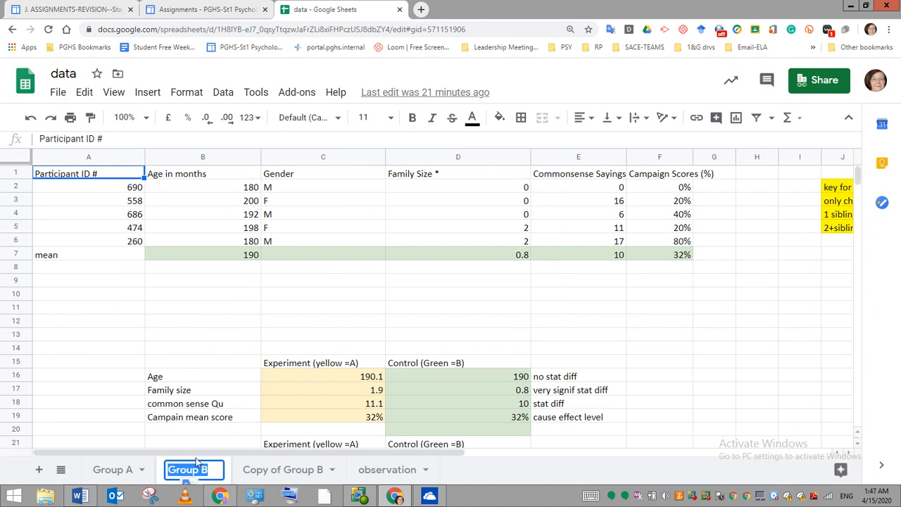
pyautogui.click(107, 179)
pyautogui.moveTo(141, 177); pyautogui.dragTo(689, 181)
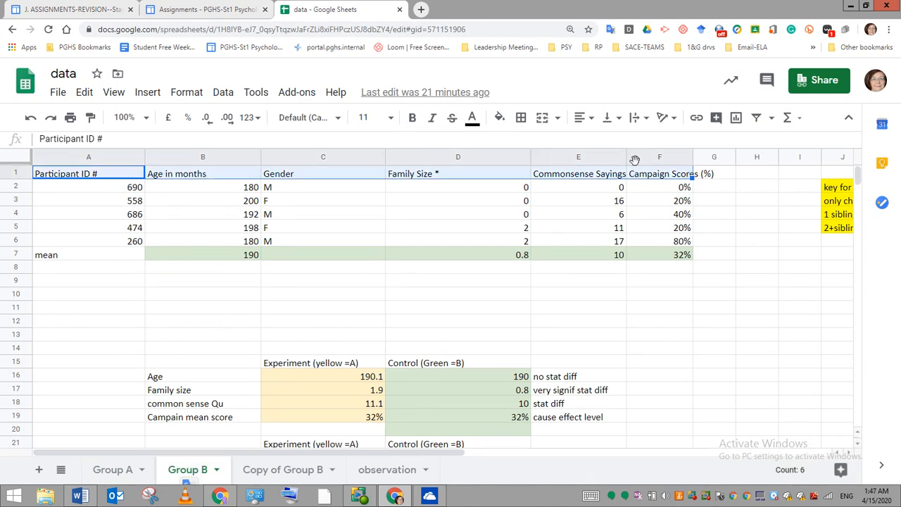
pyautogui.click(499, 119)
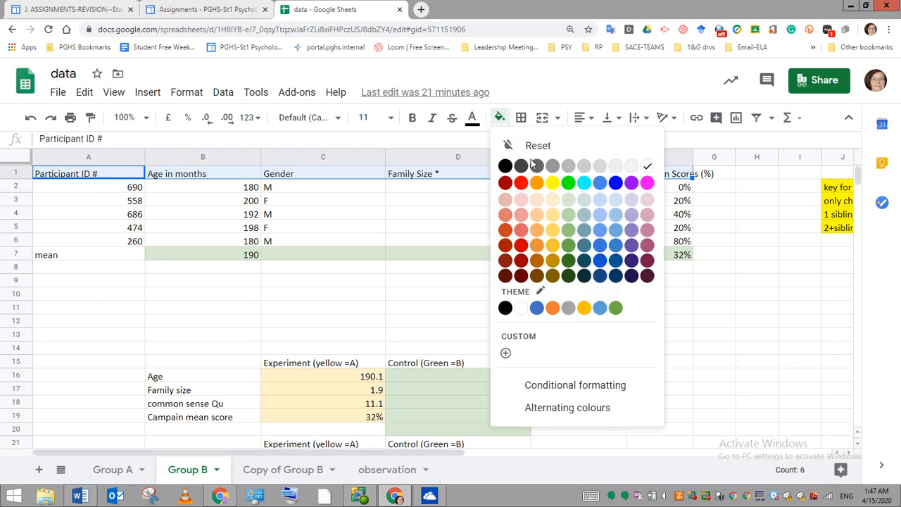
pyautogui.click(572, 183)
pyautogui.click(572, 187)
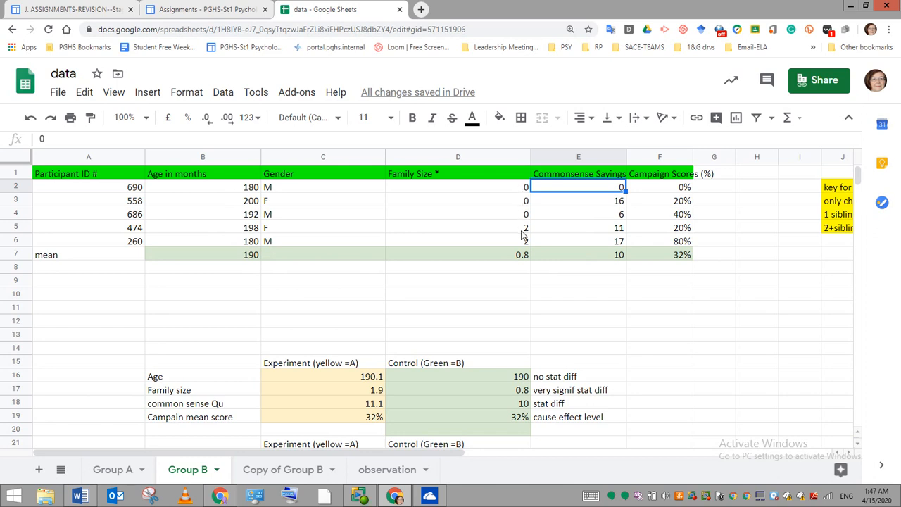
pyautogui.click(585, 295)
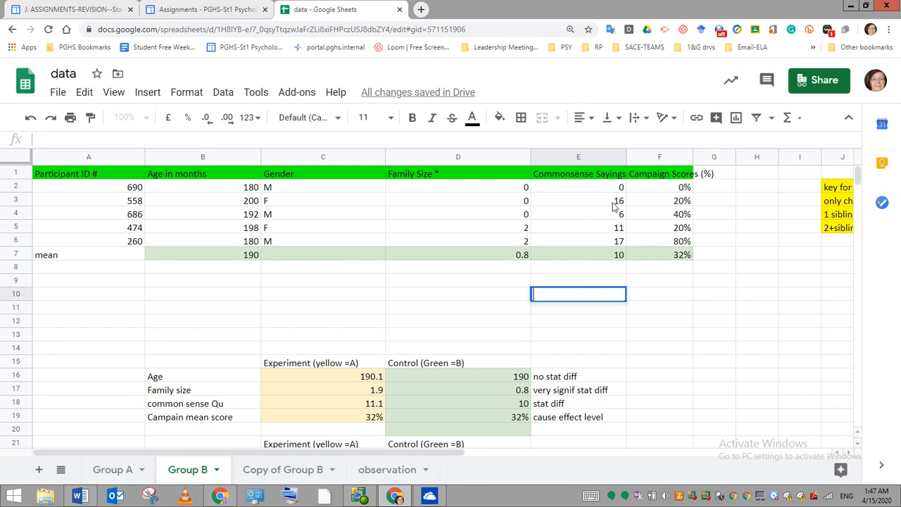
pyautogui.press('Return')
# - On the Group A sheet, clear the row 12 mean formulas under Age in months and Family Size
pyautogui.doubleClick(112, 469)
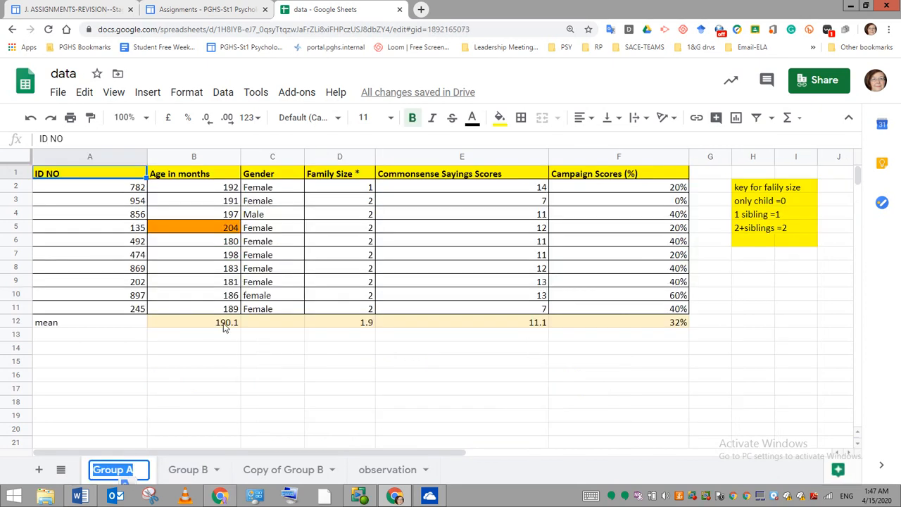
pyautogui.click(224, 323)
pyautogui.doubleClick(224, 324)
pyautogui.moveTo(122, 141); pyautogui.dragTo(36, 145)
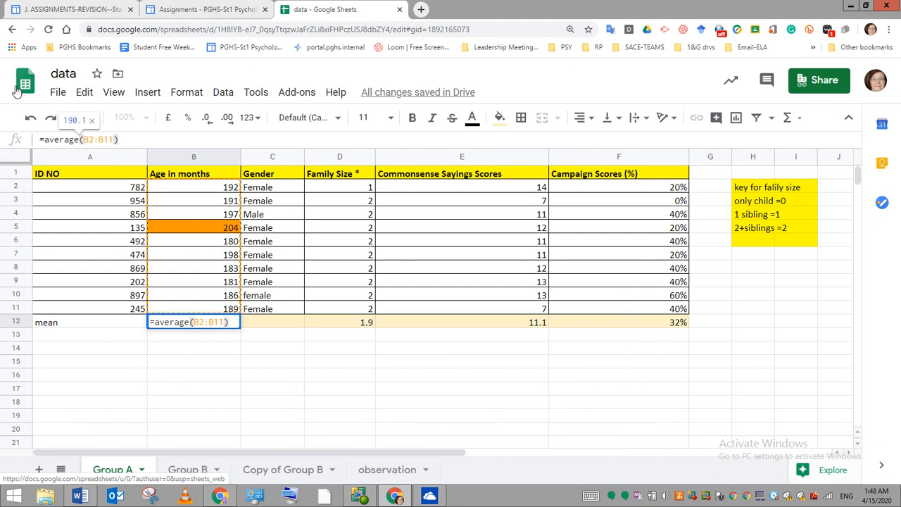
pyautogui.click(181, 348)
pyautogui.click(224, 327)
pyautogui.press('Delete')
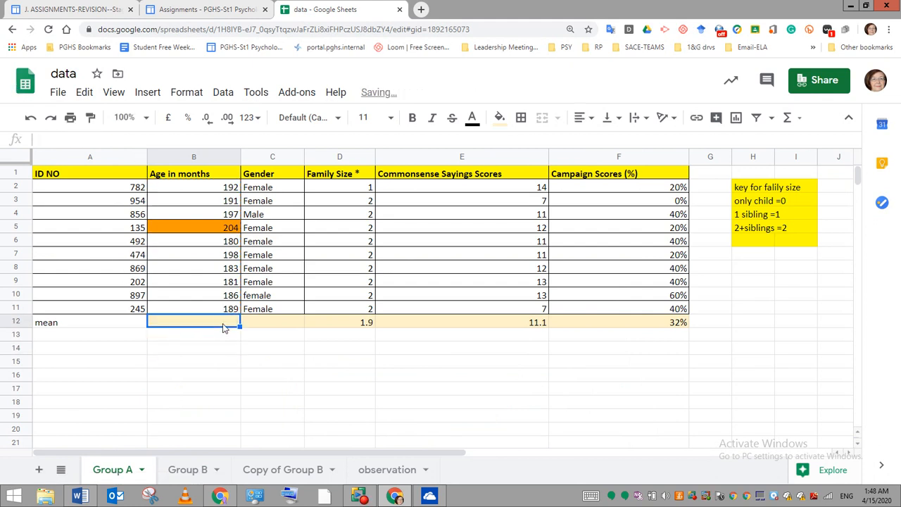
pyautogui.click(371, 323)
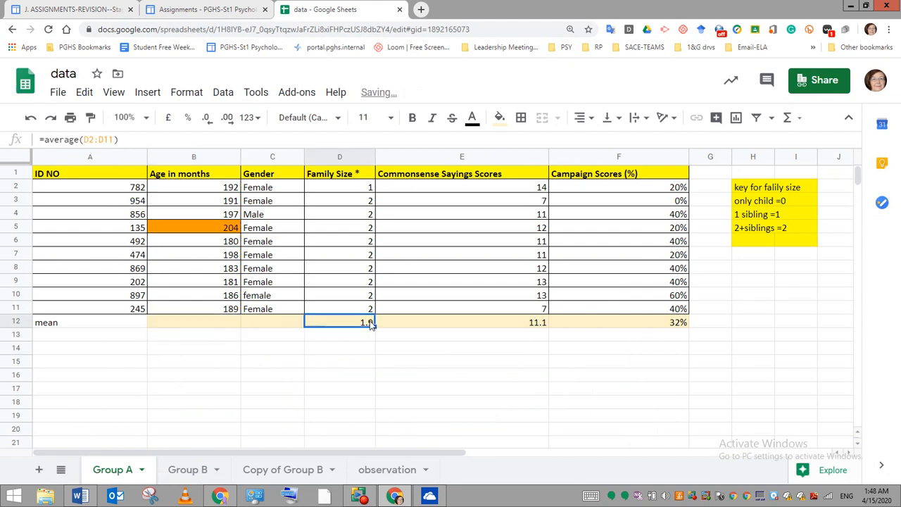
# - Erase the mean formula in E12 under Commonsense Sayings Scores
pyautogui.doubleClick(521, 322)
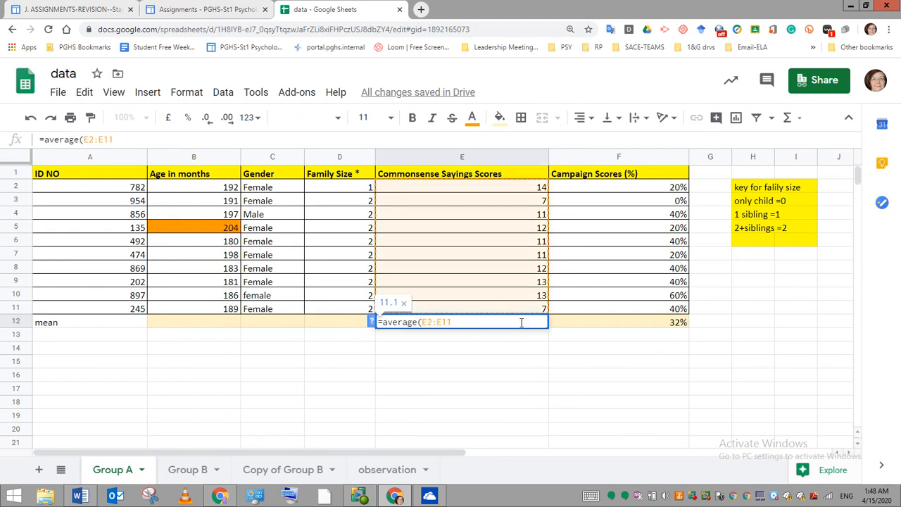
pyautogui.click(156, 138)
pyautogui.press('BackSpace')
pyautogui.press('BackSpace')
pyautogui.press('BackSpace')
pyautogui.press('BackSpace')
pyautogui.press('BackSpace')
pyautogui.press('BackSpace')
pyautogui.press('BackSpace')
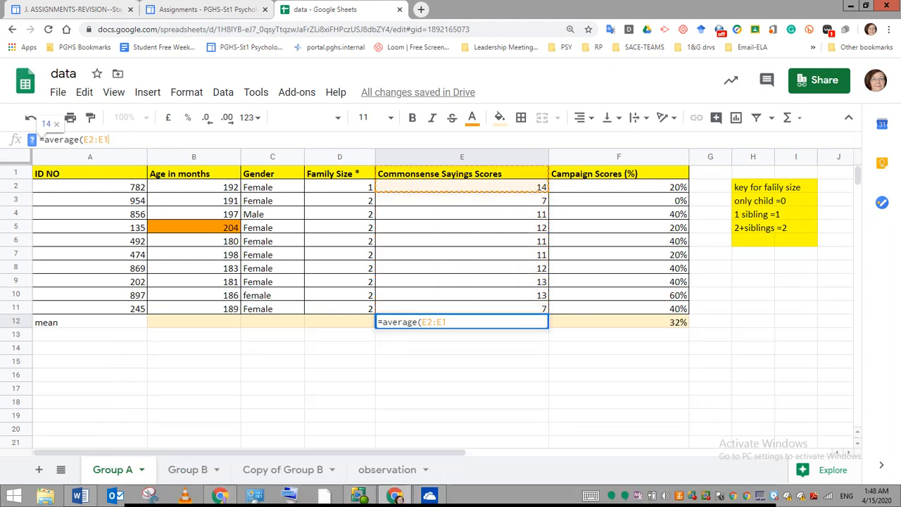
pyautogui.press('BackSpace')
pyautogui.press('BackSpace')
pyautogui.press('BackSpace')
pyautogui.press('BackSpace')
pyautogui.press('BackSpace')
pyautogui.press('BackSpace')
pyautogui.press('BackSpace')
pyautogui.press('BackSpace')
pyautogui.click(673, 326)
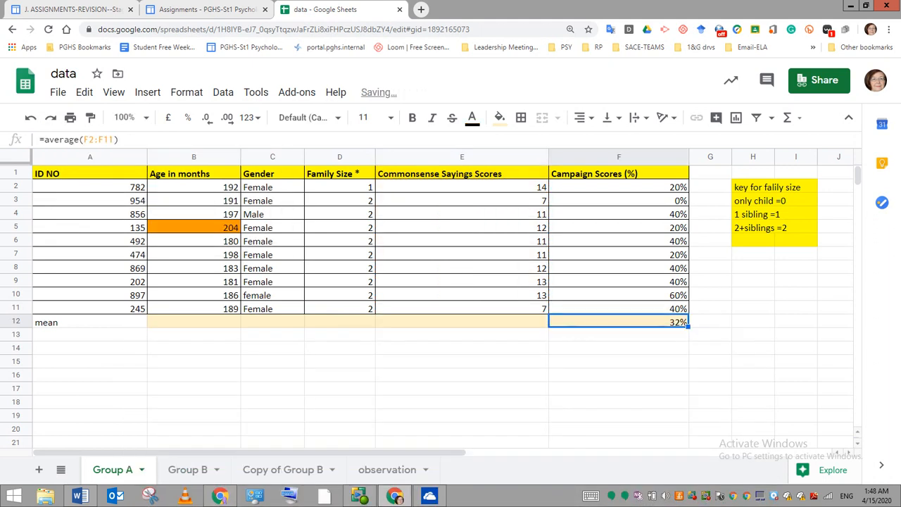
# - Erase the mean formula in F12 under Campaign Scores (%)
pyautogui.click(119, 139)
pyautogui.press('BackSpace')
pyautogui.press('BackSpace')
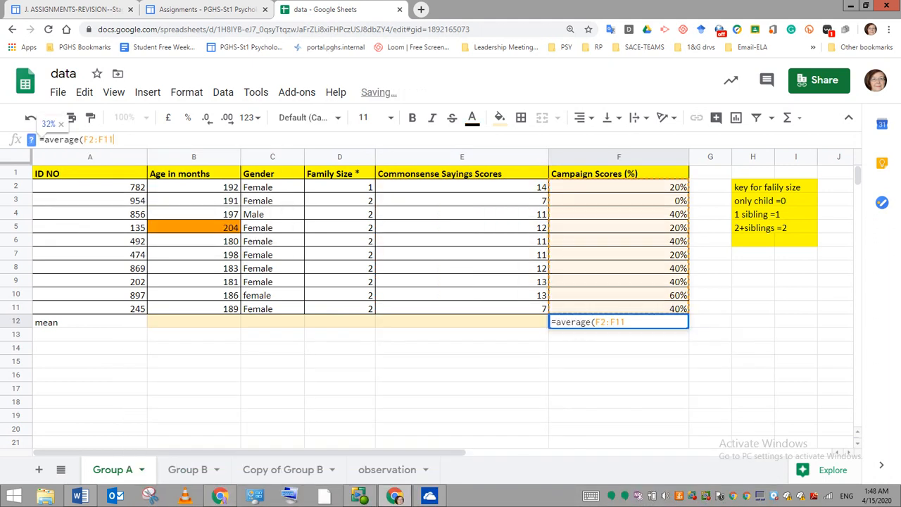
pyautogui.press('BackSpace')
pyautogui.press('BackSpace')
pyautogui.press('BackSpace')
pyautogui.press('BackSpace')
pyautogui.press('BackSpace')
pyautogui.press('BackSpace')
pyautogui.press('BackSpace')
pyautogui.press('BackSpace')
pyautogui.press('BackSpace')
pyautogui.press('BackSpace')
pyautogui.press('BackSpace')
pyautogui.press('BackSpace')
pyautogui.press('BackSpace')
pyautogui.press('BackSpace')
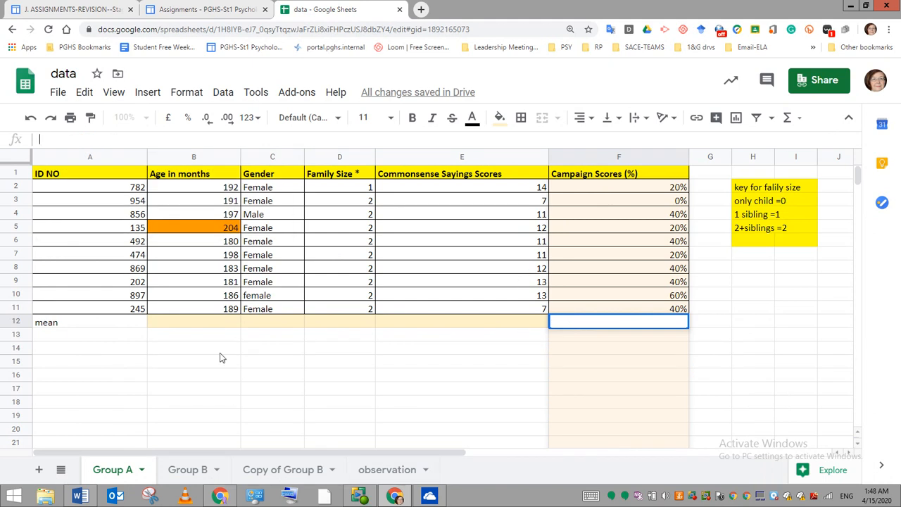
# - Begin a mean formula in B12 under Age in months, using the suggested AVERAGE(B2:B11)
pyautogui.click(220, 325)
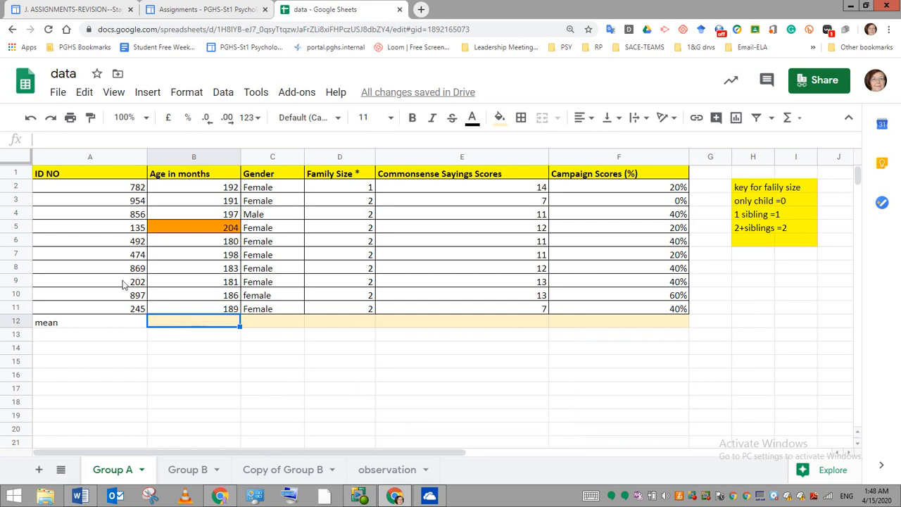
pyautogui.click(76, 139)
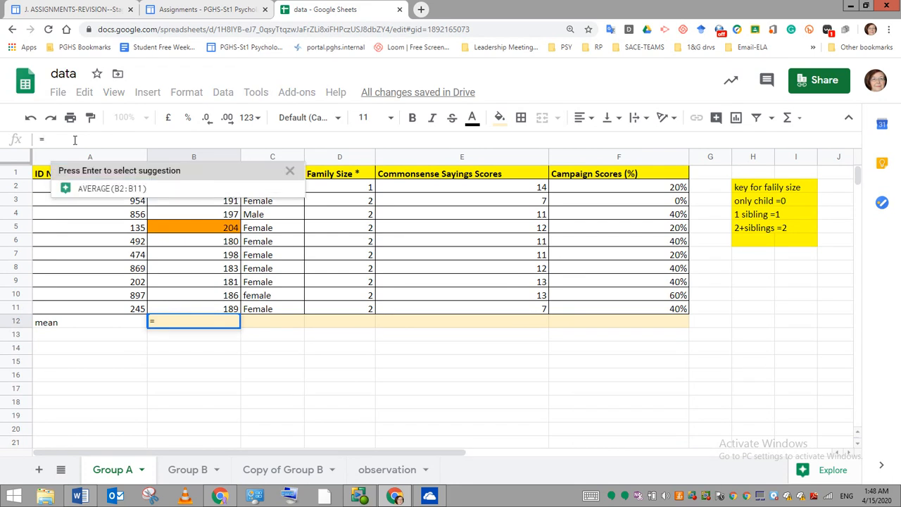
pyautogui.write('=avr')
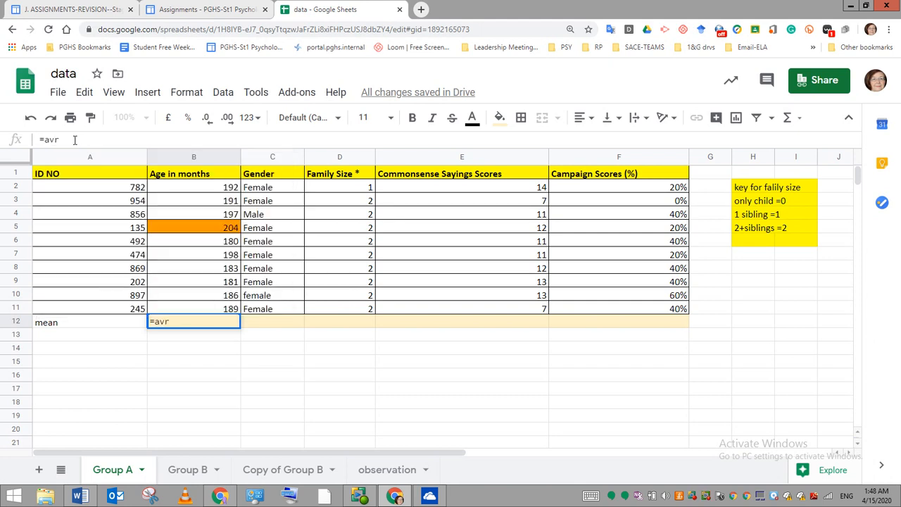
pyautogui.press('BackSpace')
pyautogui.write('e')
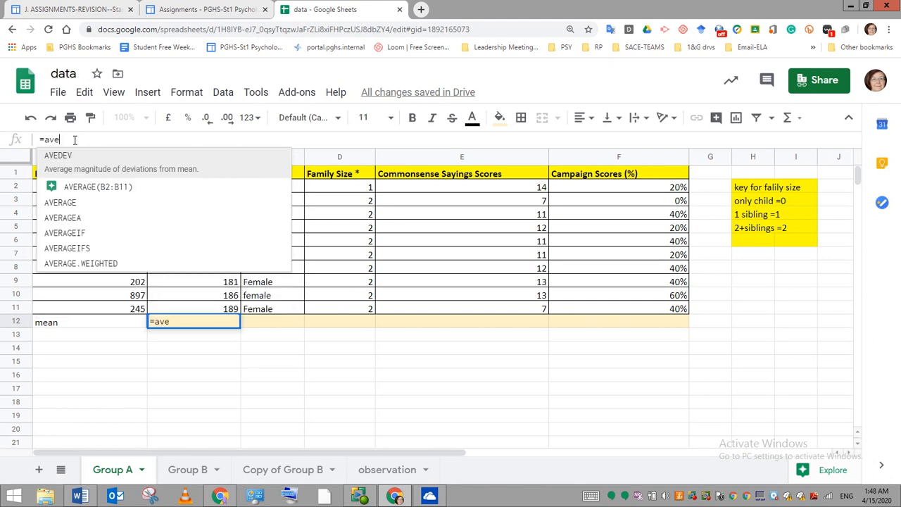
pyautogui.click(99, 177)
# - Remove the suggested range from the AVERAGE formula in B12, leaving its parentheses empty
pyautogui.moveTo(96, 140); pyautogui.dragTo(84, 139)
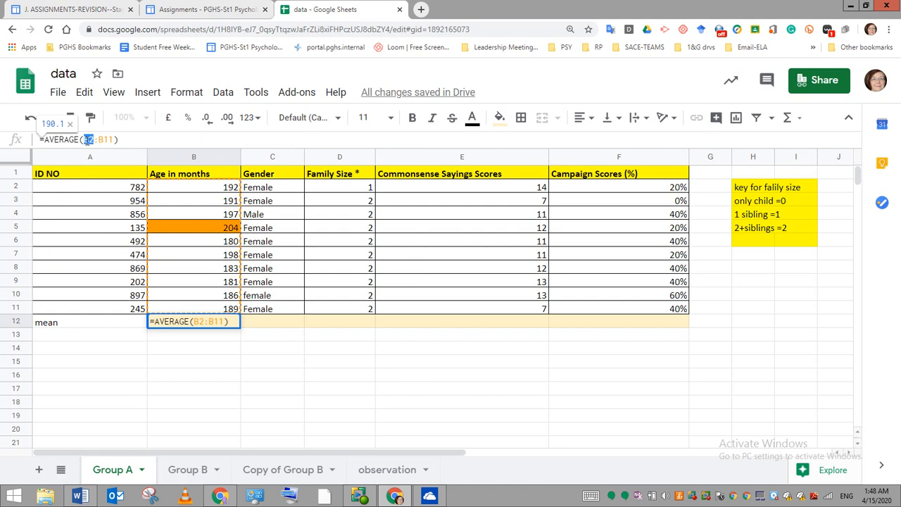
pyautogui.press('BackSpace')
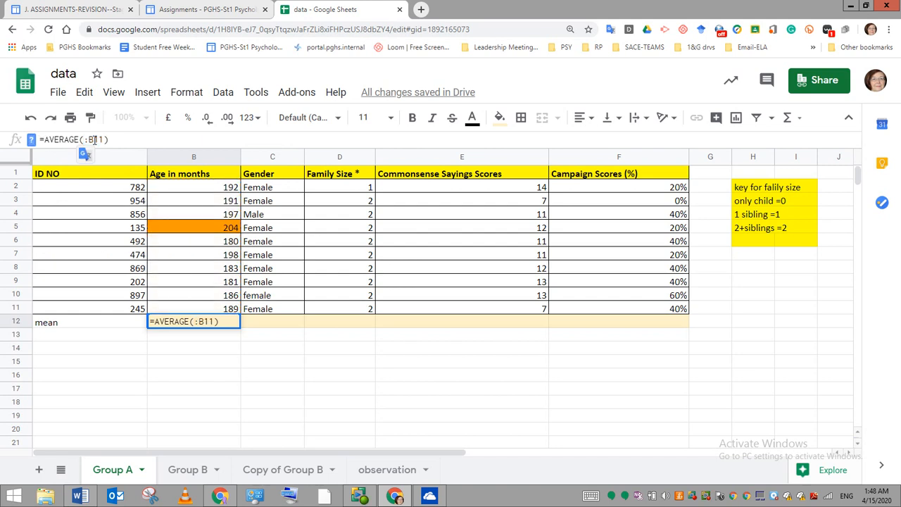
pyautogui.moveTo(104, 139); pyautogui.dragTo(78, 140)
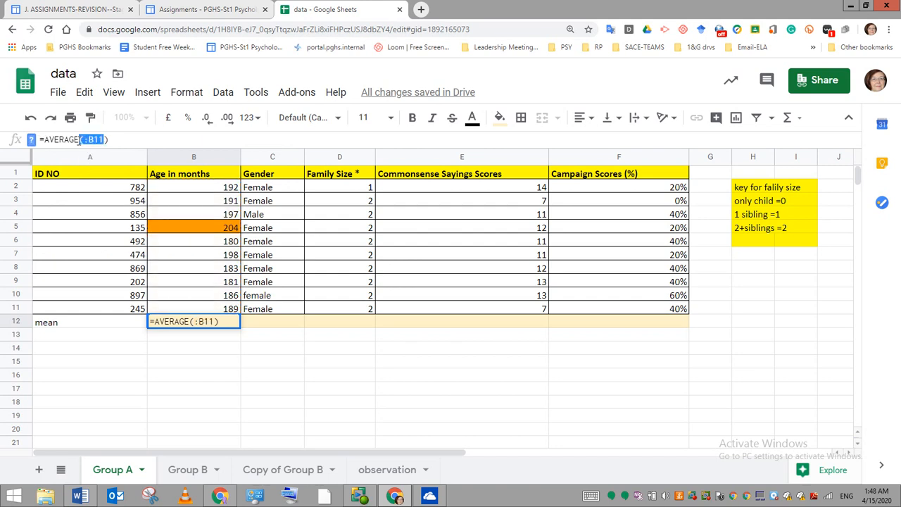
pyautogui.press('BackSpace')
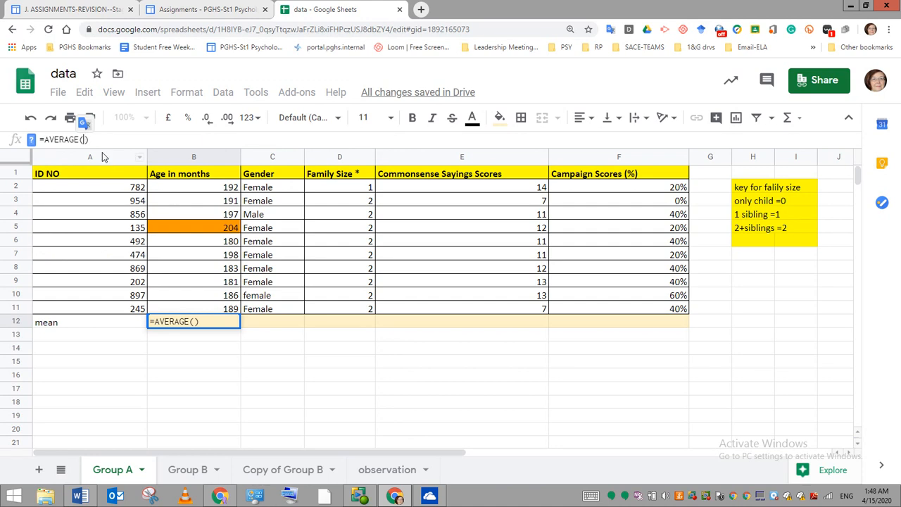
pyautogui.click(178, 190)
pyautogui.moveTo(177, 195); pyautogui.dragTo(178, 309)
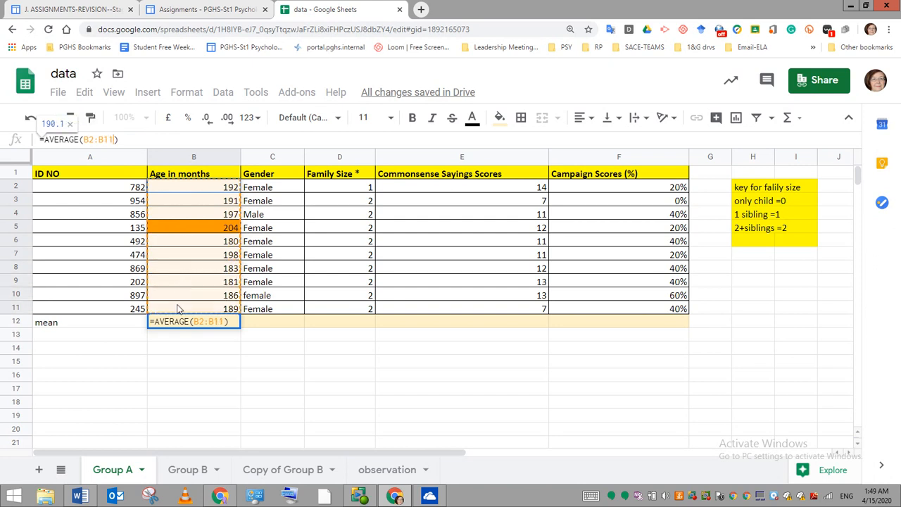
pyautogui.click(178, 309)
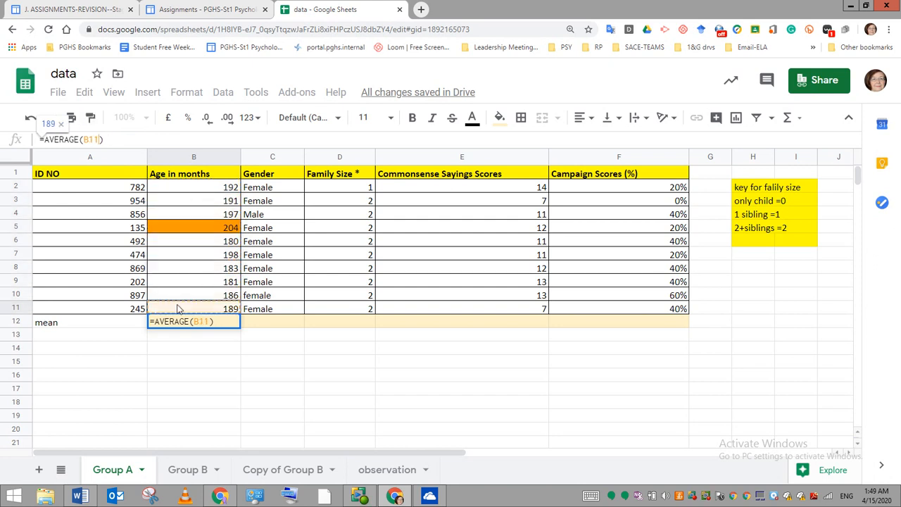
pyautogui.click(177, 401)
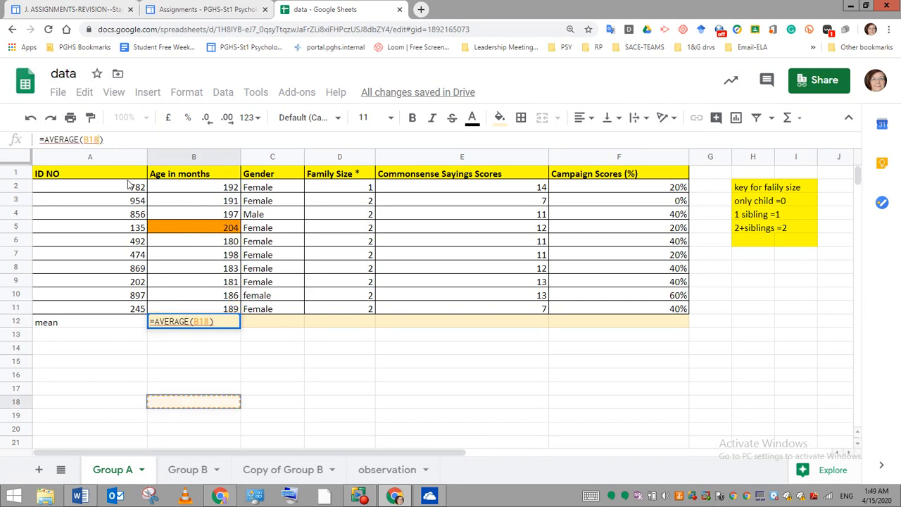
pyautogui.doubleClick(96, 139)
pyautogui.click(113, 139)
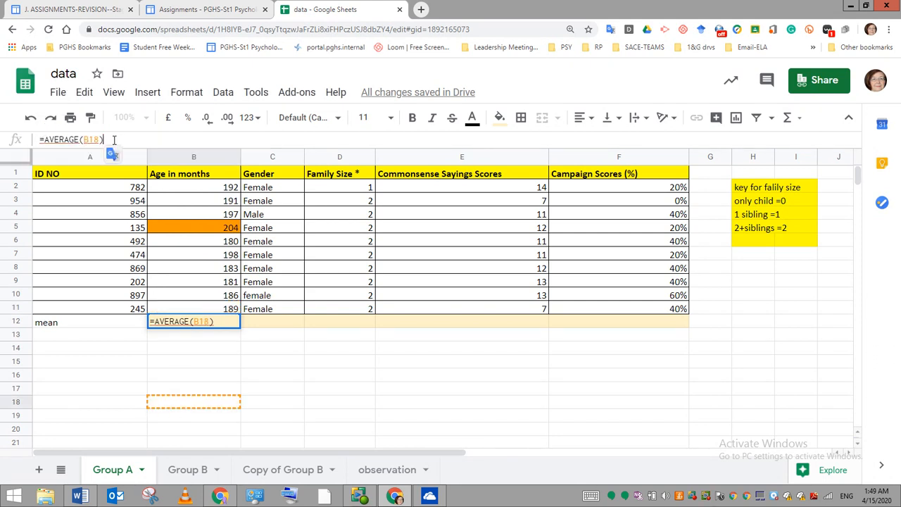
pyautogui.press('BackSpace')
pyautogui.press('BackSpace')
pyautogui.press('BackSpace')
pyautogui.press('BackSpace')
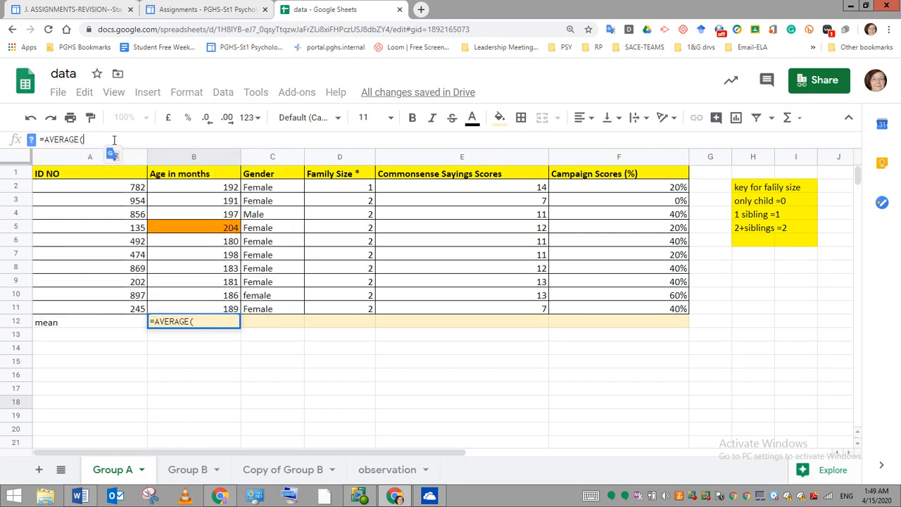
# - Complete the AVERAGE formula in B12 with the age values B2:B11 and enter it
pyautogui.moveTo(171, 185); pyautogui.dragTo(174, 310)
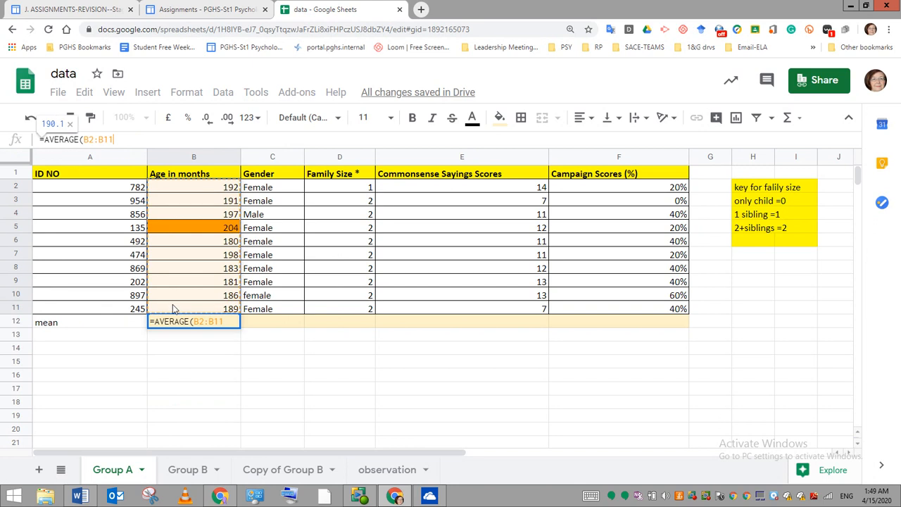
pyautogui.write(')')
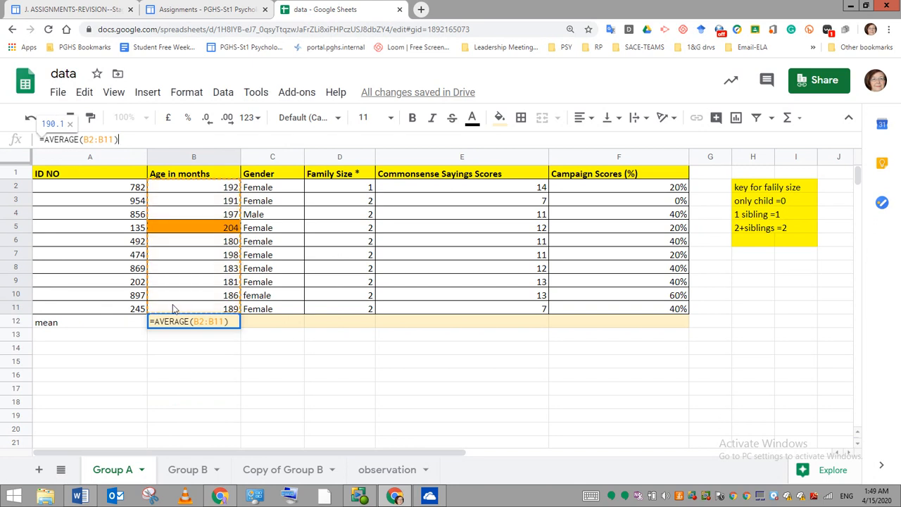
pyautogui.press('Return')
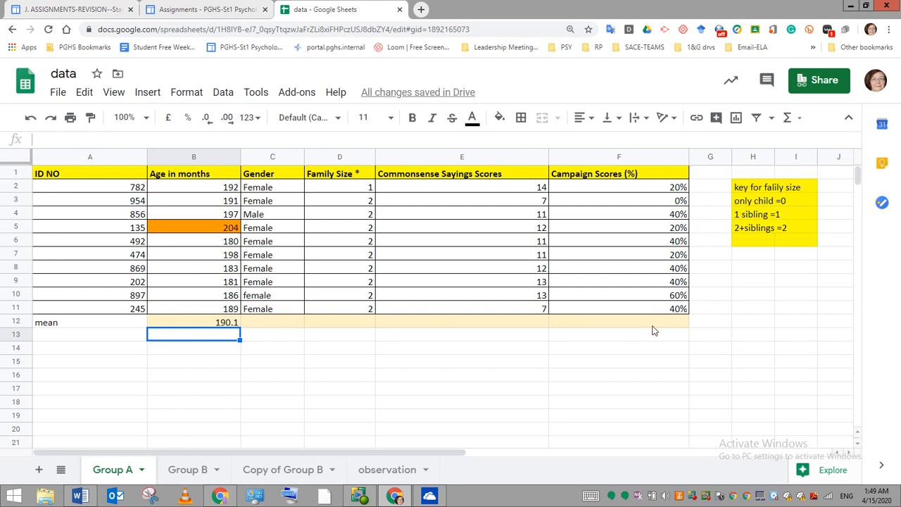
# - Fill the mean formula from B12 across row 12 to F12
pyautogui.click(217, 322)
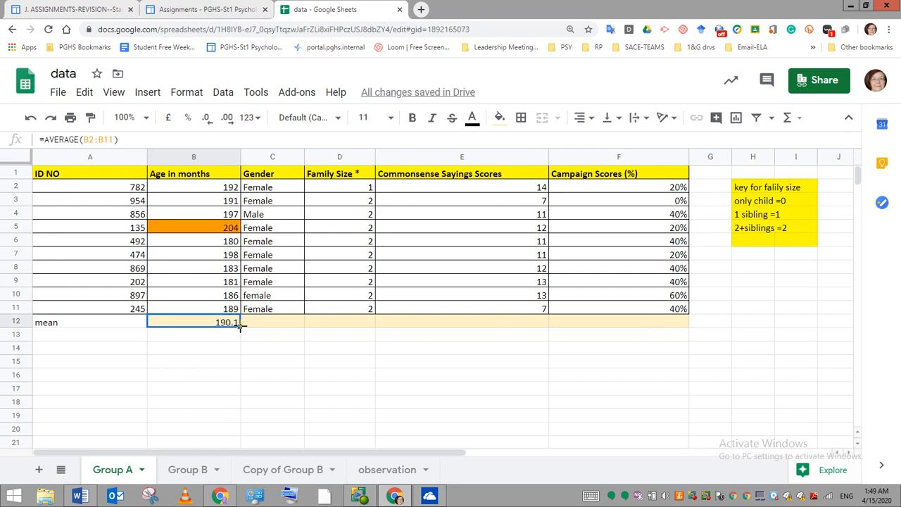
pyautogui.moveTo(240, 324); pyautogui.dragTo(659, 330)
pyautogui.hotkey('ctrl', 'c')
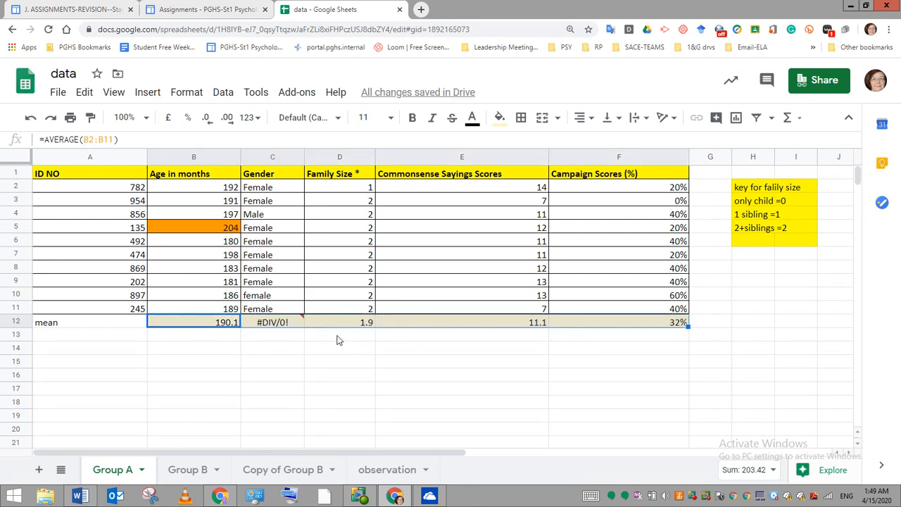
# - Check the filled formula under Family Size, and clear the mean formula in C12 under Gender
pyautogui.click(346, 324)
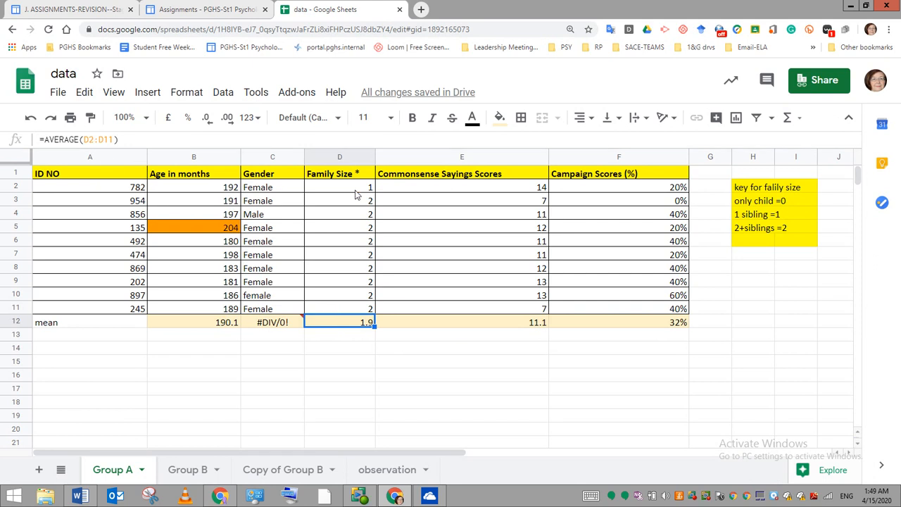
pyautogui.click(276, 324)
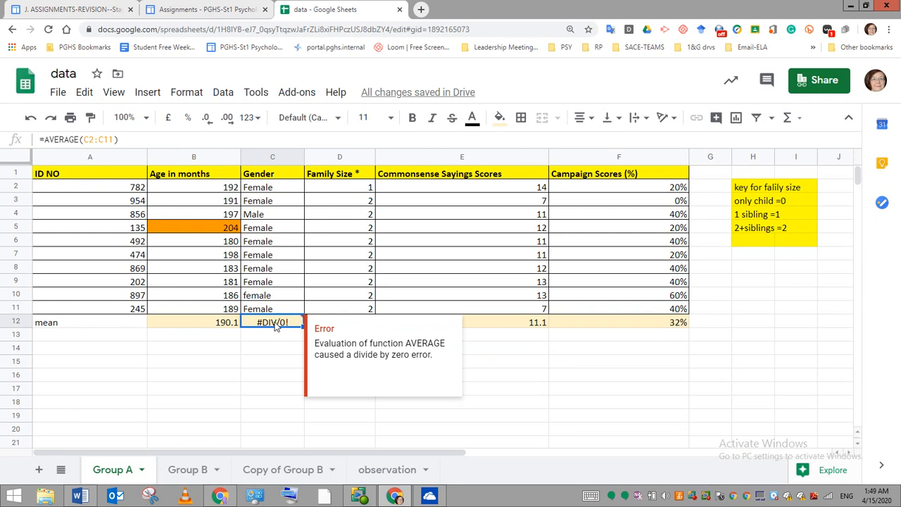
pyautogui.press('Delete')
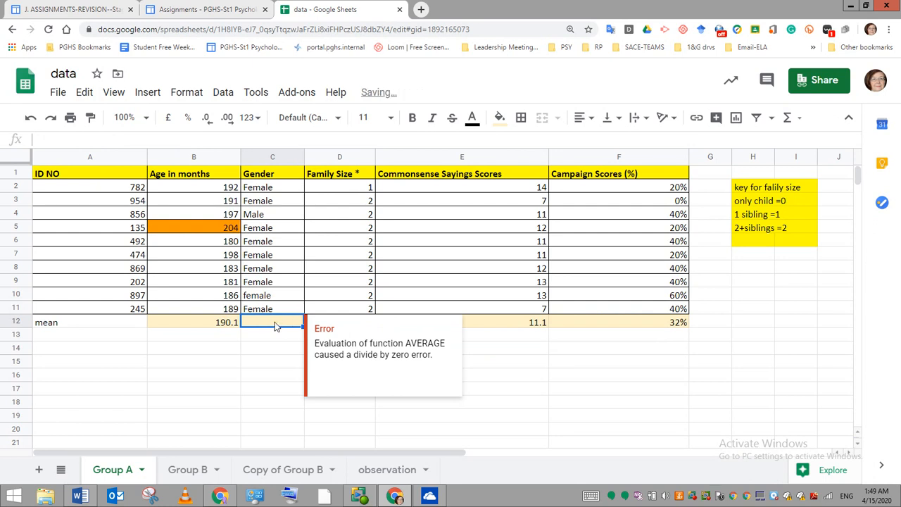
# - Switch to the Group B sheet
pyautogui.click(226, 406)
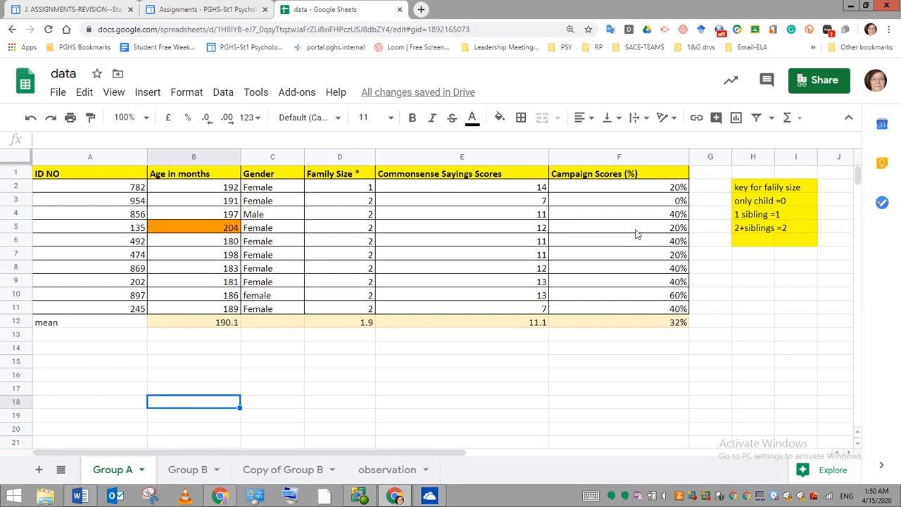
pyautogui.click(202, 475)
pyautogui.click(202, 475)
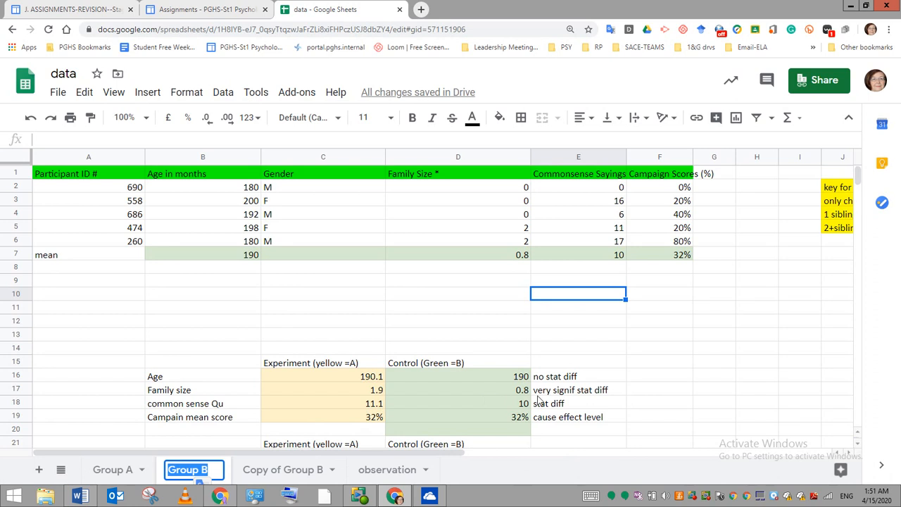
# - Change the common sense Qu note in E18 to "no stat diff"
pyautogui.doubleClick(536, 405)
pyautogui.doubleClick(535, 403)
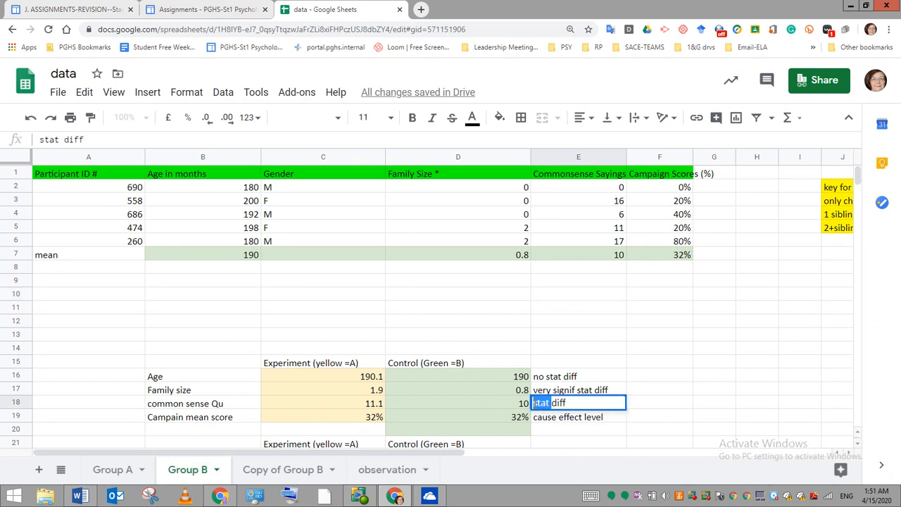
pyautogui.write('no ')
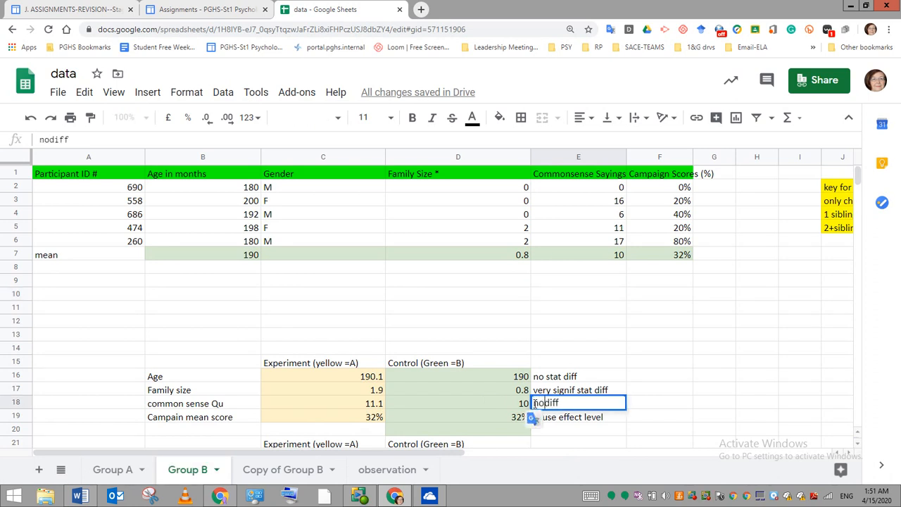
pyautogui.write('stat')
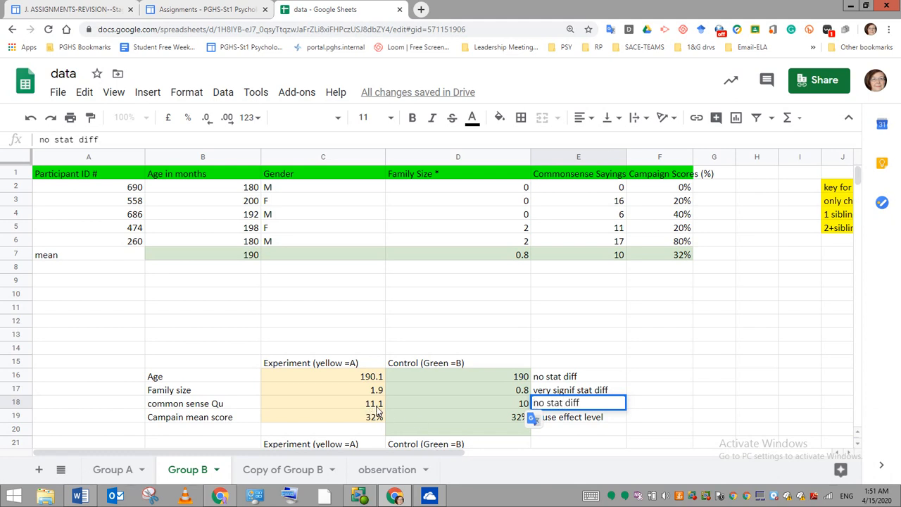
# - Remove the word "no" from the common sense Qu note in E18, leaving "stat diff"
pyautogui.tripleClick(548, 402)
pyautogui.doubleClick(548, 403)
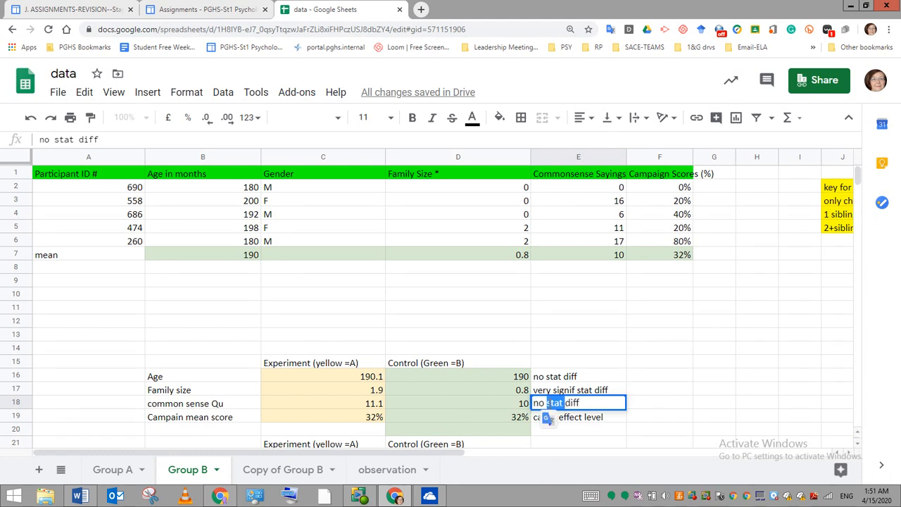
pyautogui.click(541, 403)
pyautogui.press('BackSpace')
pyautogui.press('BackSpace')
pyautogui.press('BackSpace')
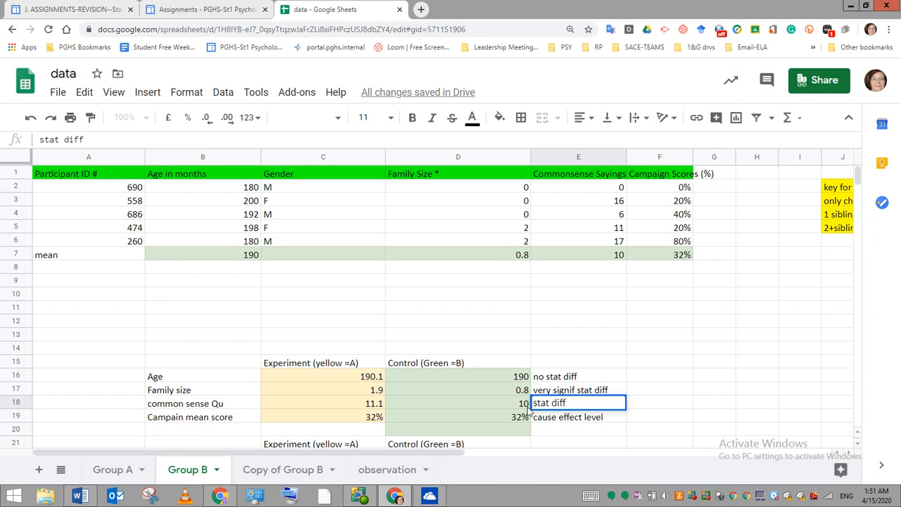
# - Enter the comparison 1.1>0.4 in F18, beside the common sense Qu note
pyautogui.click(660, 403)
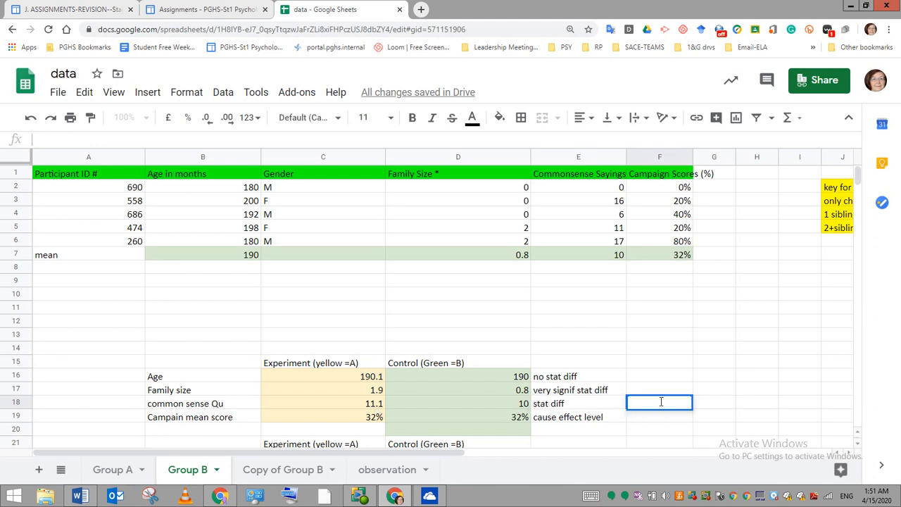
pyautogui.write('1.1>0.4')
# - Insert a column chart from the experiment and control summary table in B15:D19
pyautogui.scroll(-1, 451, 303)
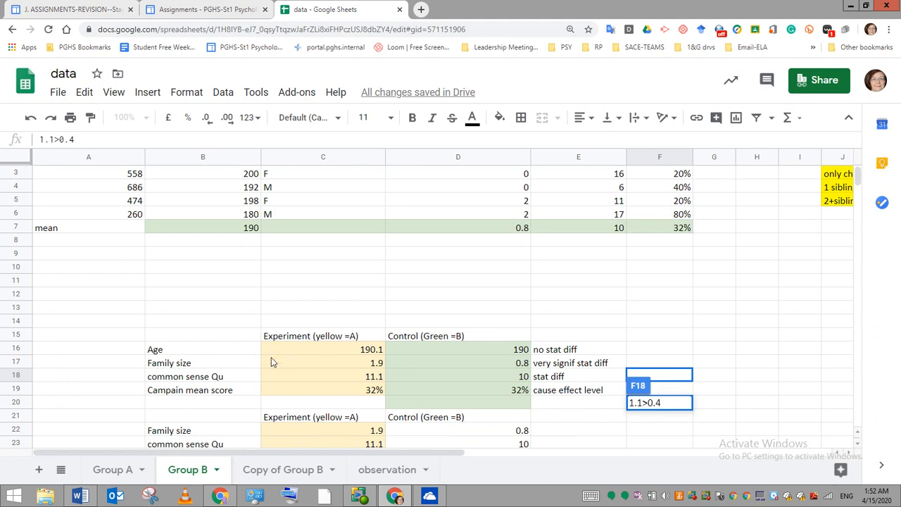
pyautogui.moveTo(158, 341); pyautogui.dragTo(464, 392)
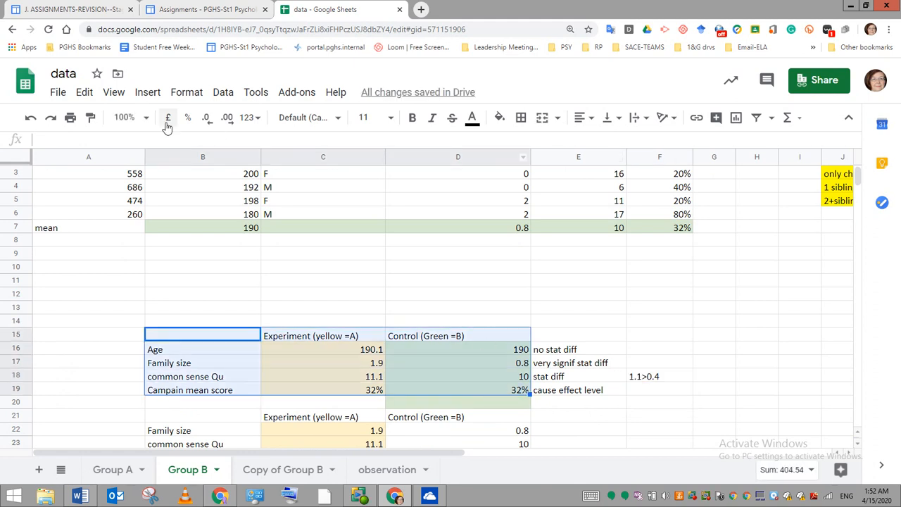
pyautogui.click(148, 92)
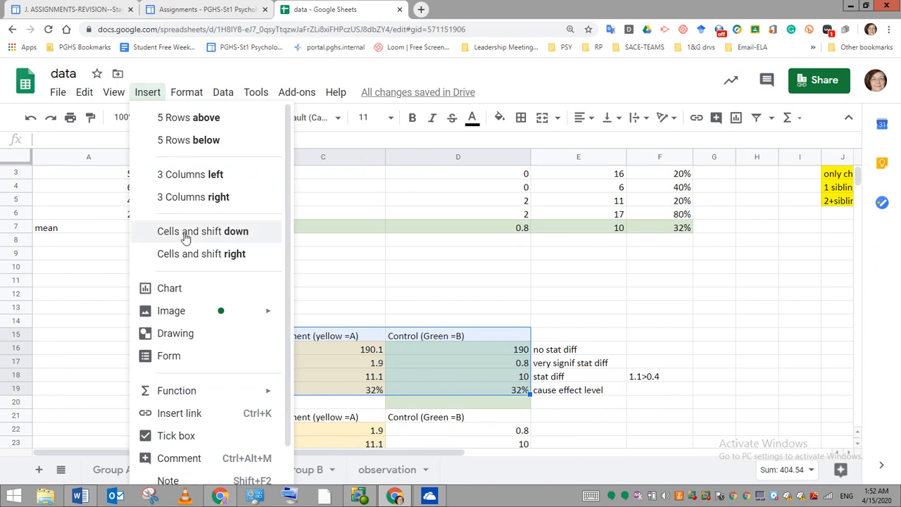
pyautogui.click(179, 295)
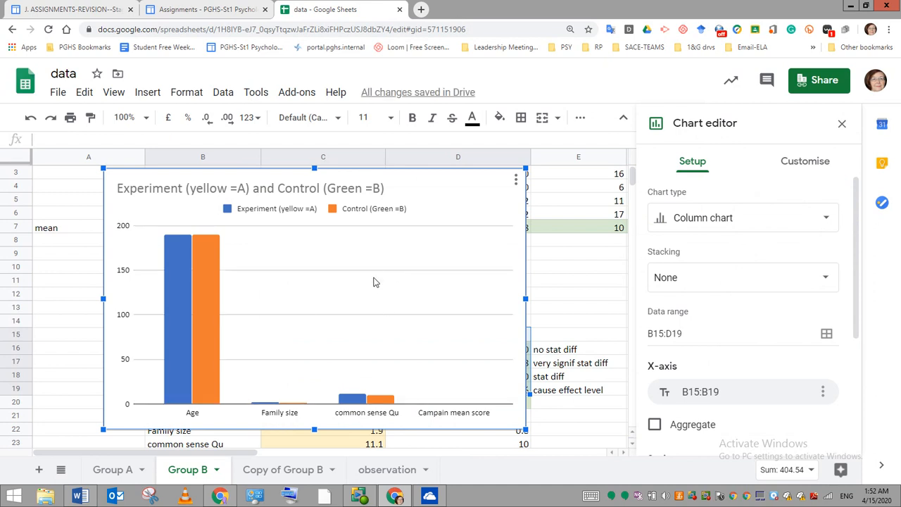
# - Close the chart editor, then shrink the new chart and move it beside the B15:D19 summary table, starting at column E
pyautogui.moveTo(412, 177); pyautogui.dragTo(541, 197)
pyautogui.click(842, 124)
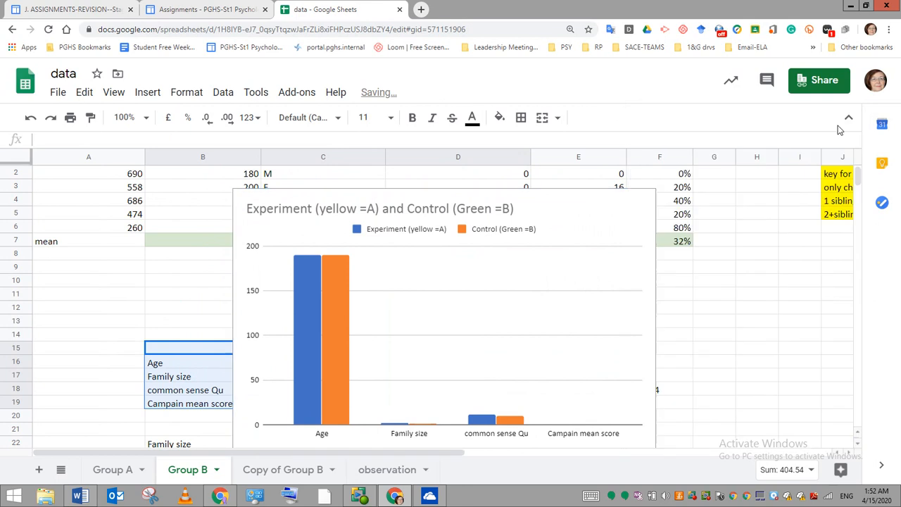
pyautogui.click(610, 213)
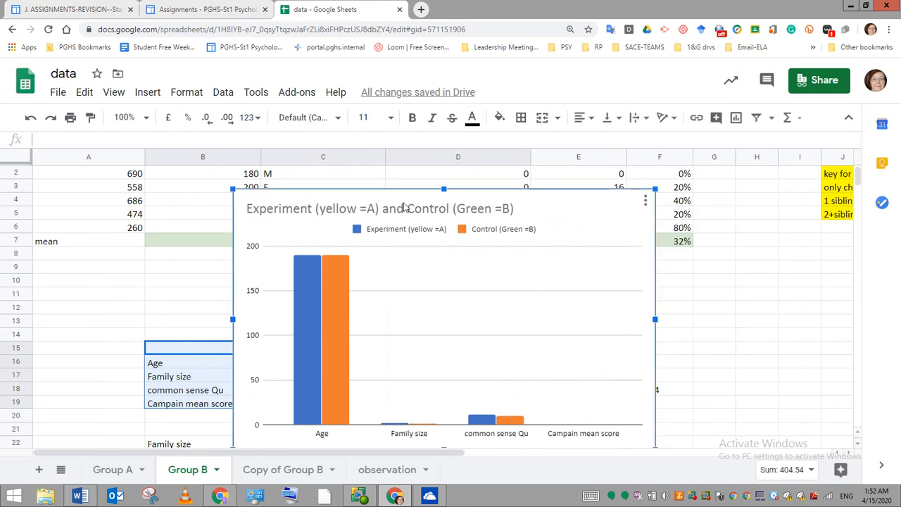
pyautogui.moveTo(400, 200); pyautogui.dragTo(646, 158)
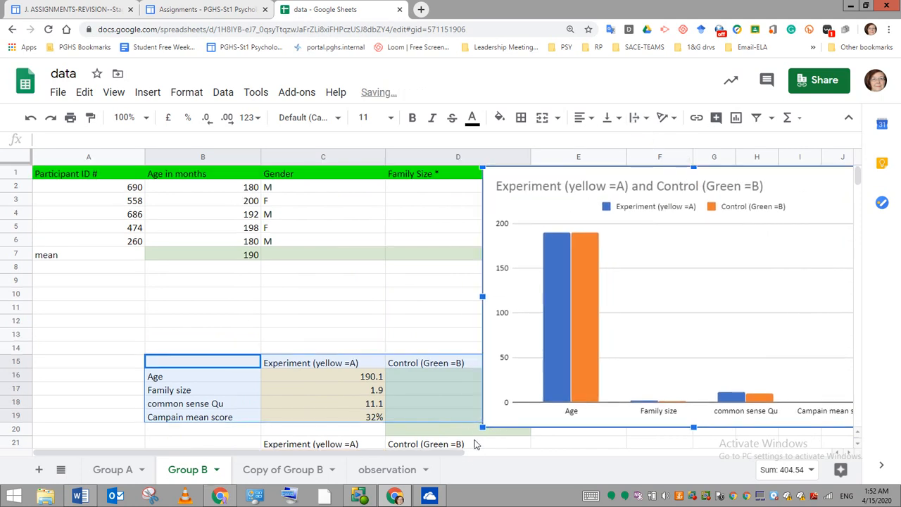
pyautogui.moveTo(482, 427); pyautogui.dragTo(572, 372)
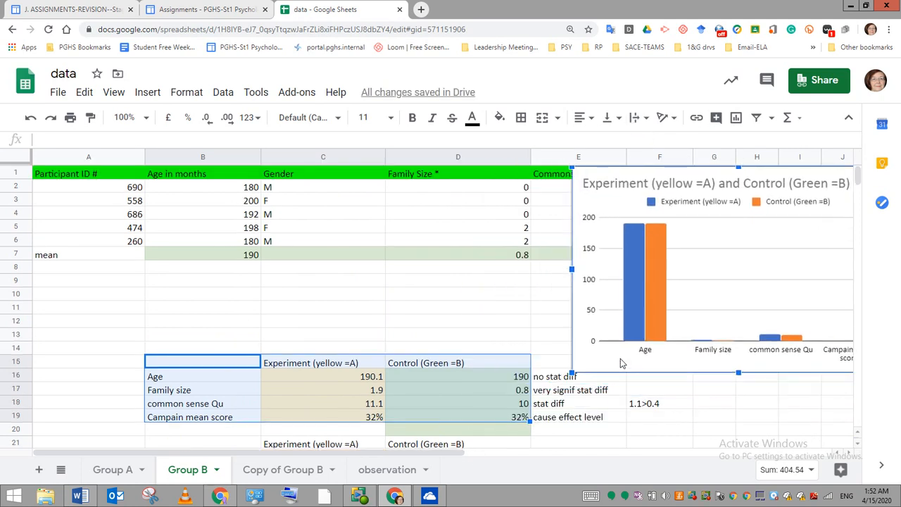
pyautogui.moveTo(651, 178); pyautogui.dragTo(615, 241)
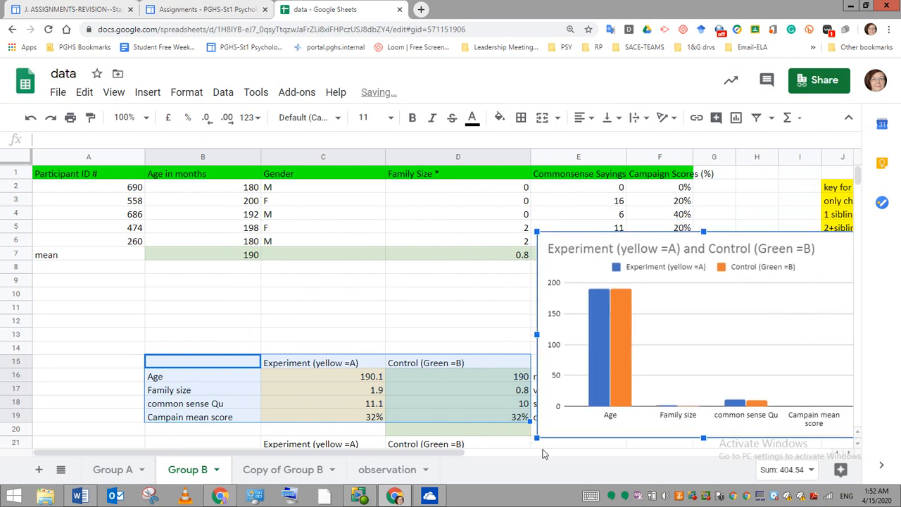
pyautogui.moveTo(537, 437); pyautogui.dragTo(571, 417)
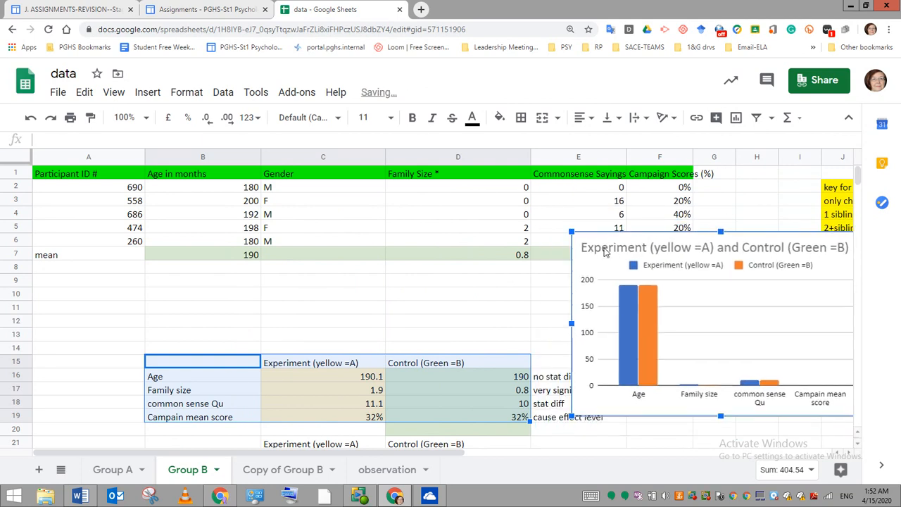
pyautogui.moveTo(601, 234); pyautogui.dragTo(565, 244)
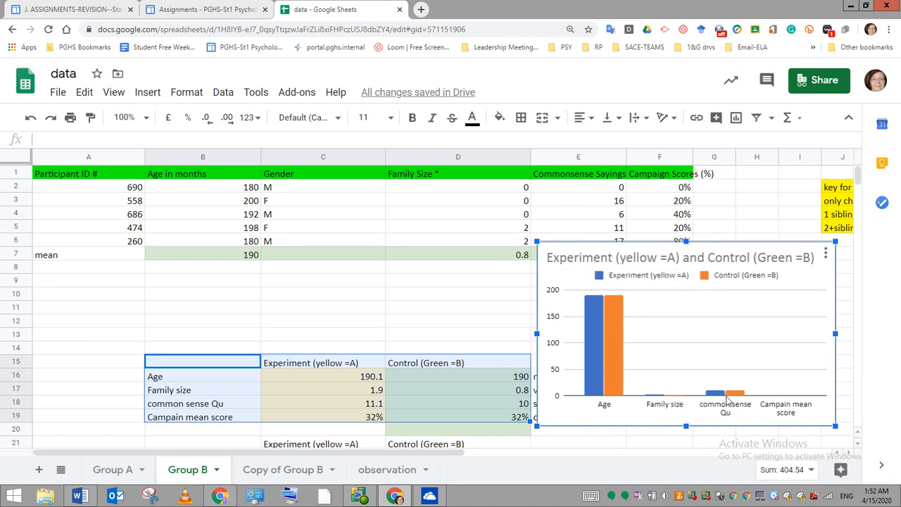
pyautogui.moveTo(743, 399)
# - Insert a column chart from the summary table without age in B21:D24
pyautogui.scroll(-2, 422, 302)
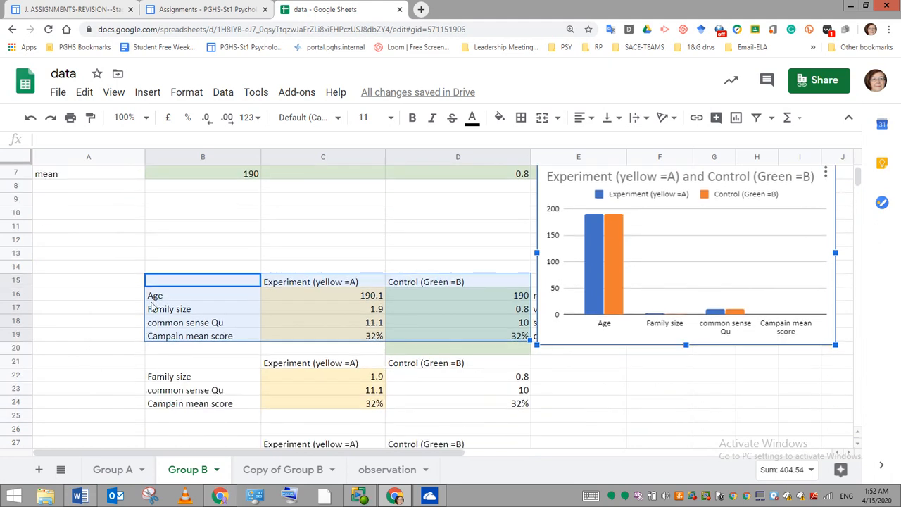
pyautogui.click(160, 379)
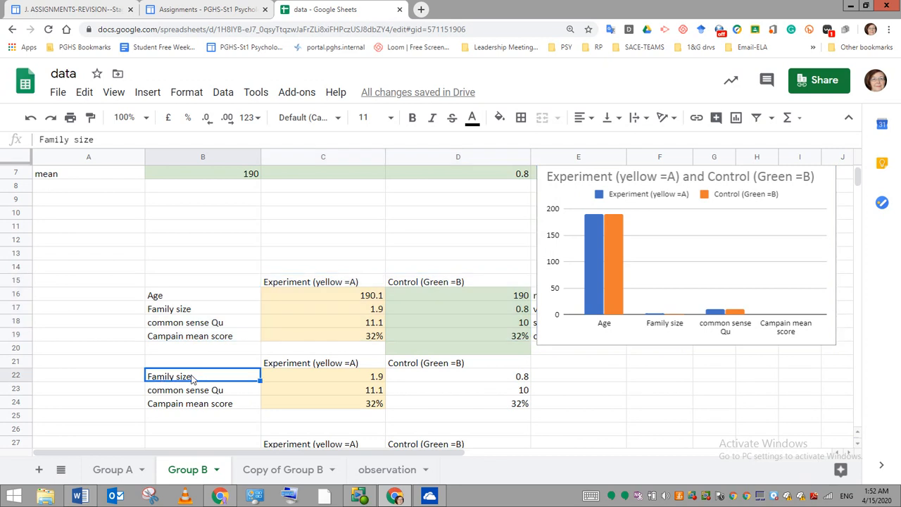
pyautogui.click(206, 365)
pyautogui.moveTo(206, 365); pyautogui.dragTo(464, 406)
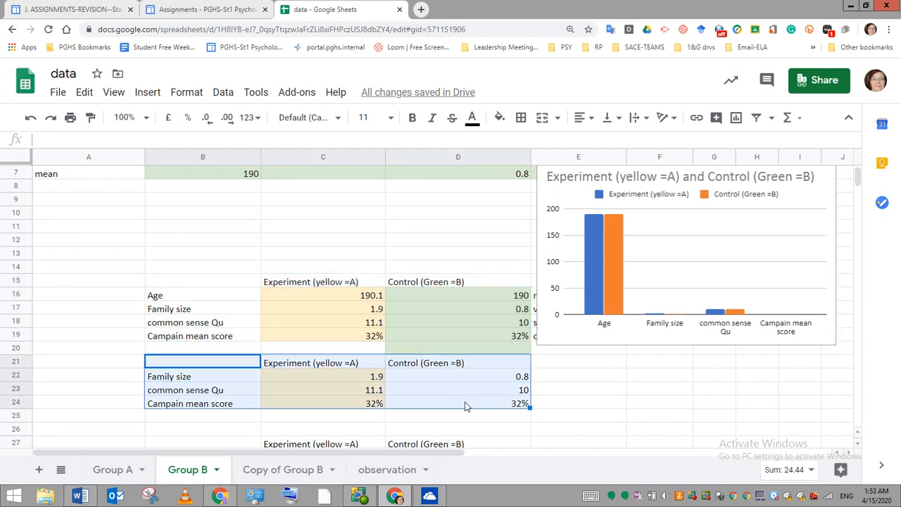
pyautogui.click(146, 92)
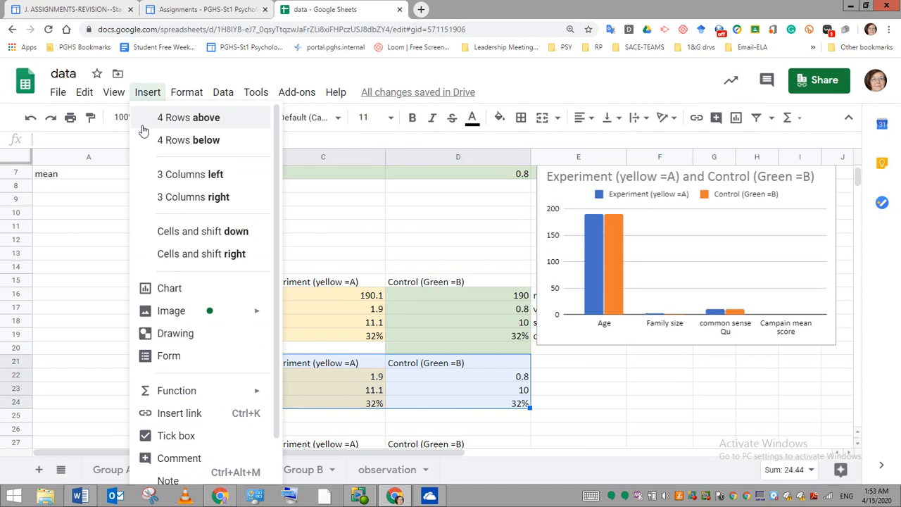
pyautogui.click(159, 288)
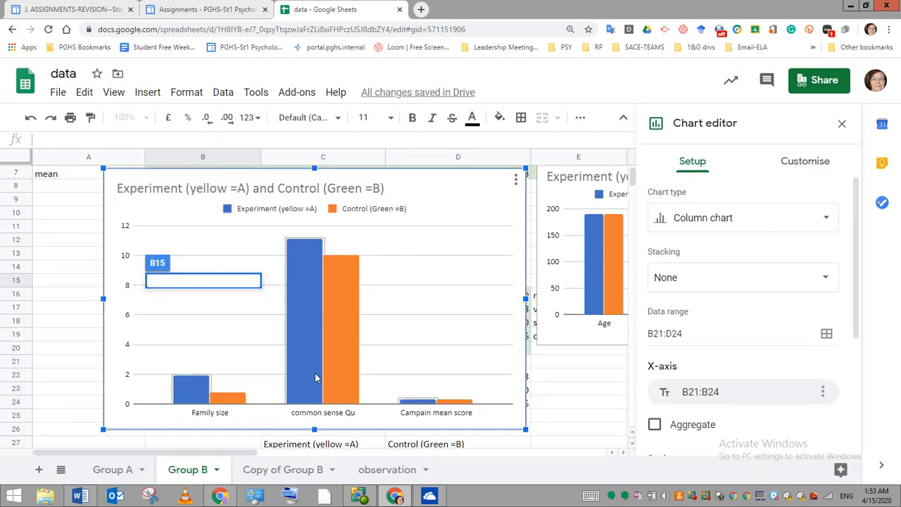
# - Shrink the second chart and place it directly below the first chart, beside the lower summary tables
pyautogui.moveTo(103, 430); pyautogui.dragTo(252, 339)
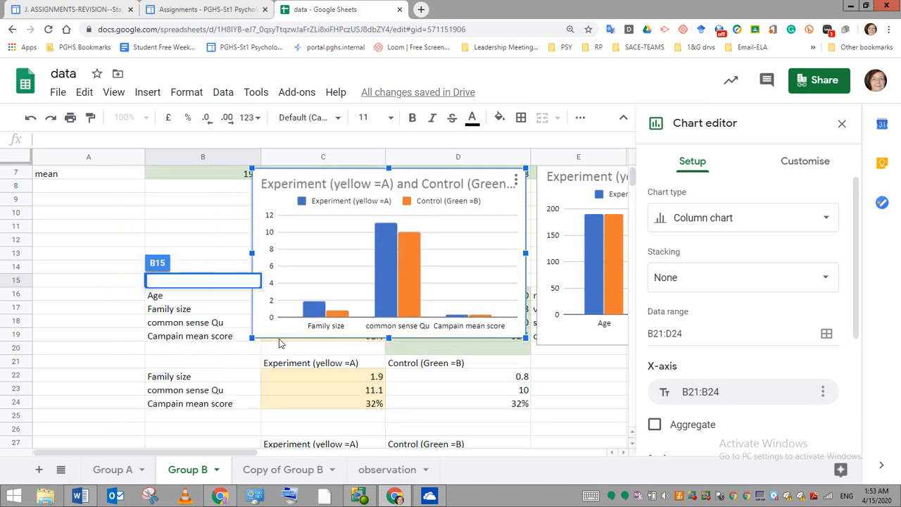
pyautogui.moveTo(287, 175); pyautogui.dragTo(574, 359)
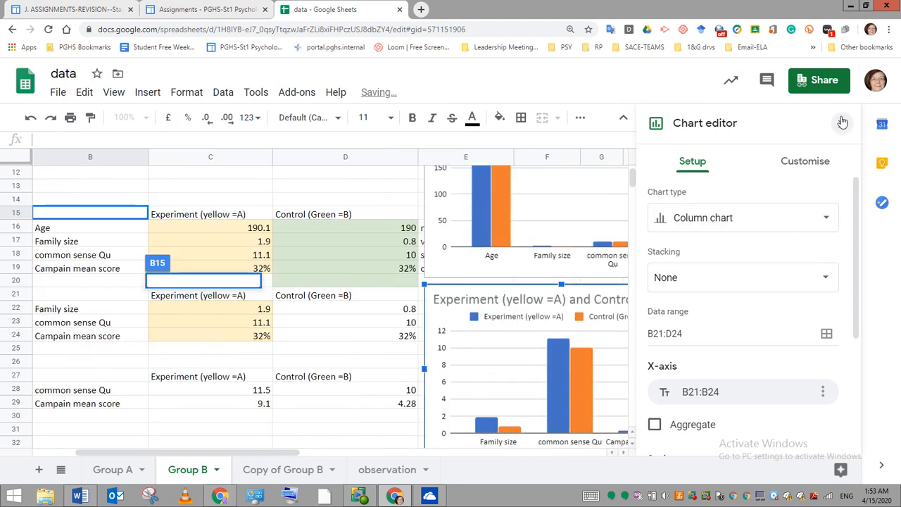
pyautogui.click(842, 122)
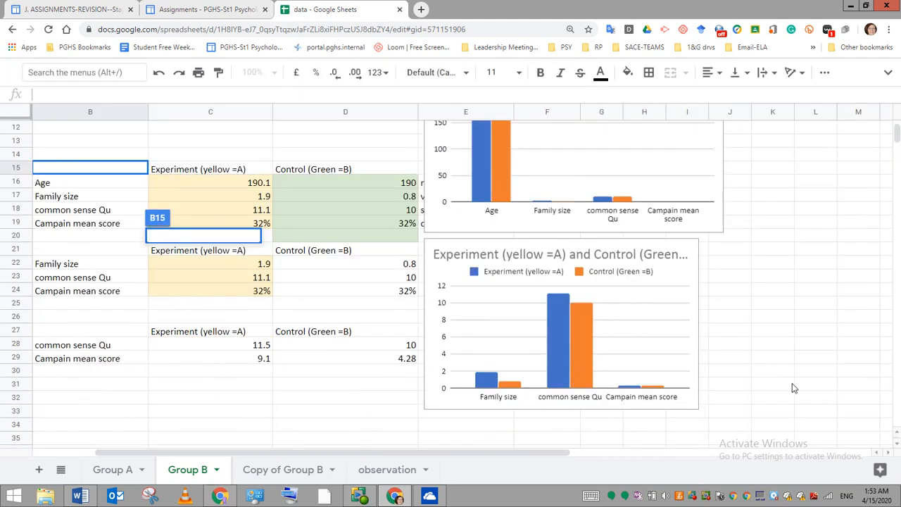
pyautogui.doubleClick(428, 407)
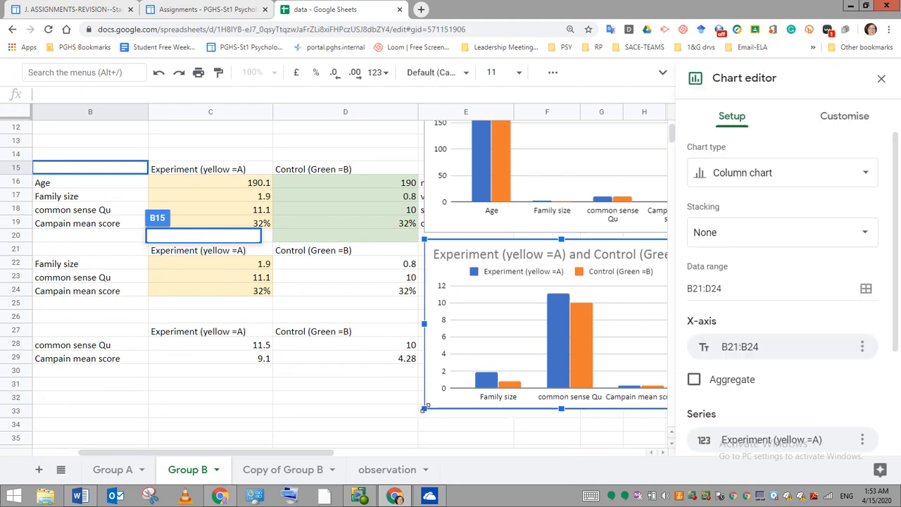
pyautogui.moveTo(426, 407); pyautogui.dragTo(459, 381)
# - Reduce the first chart slightly, then close the chart editor and dismiss the tip
pyautogui.scroll(1, 459, 382)
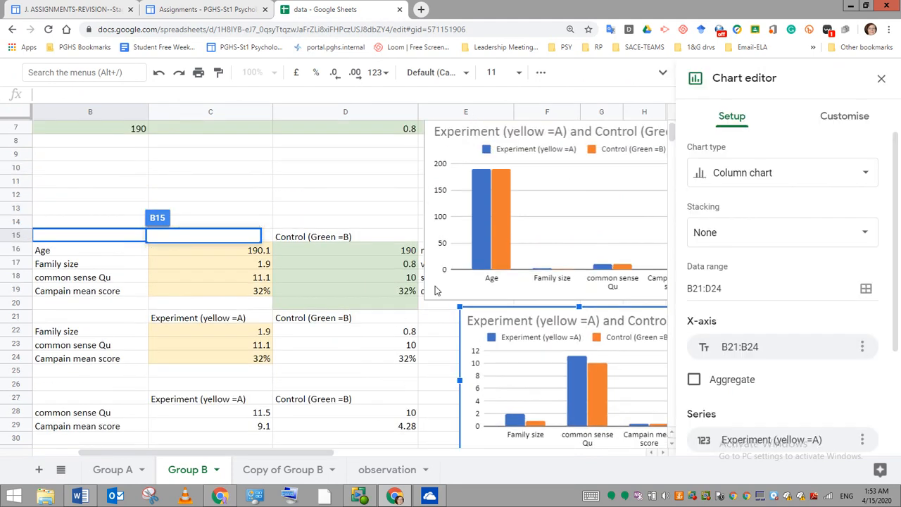
pyautogui.click(432, 287)
pyautogui.moveTo(426, 312); pyautogui.dragTo(451, 297)
pyautogui.scroll(1, 451, 297)
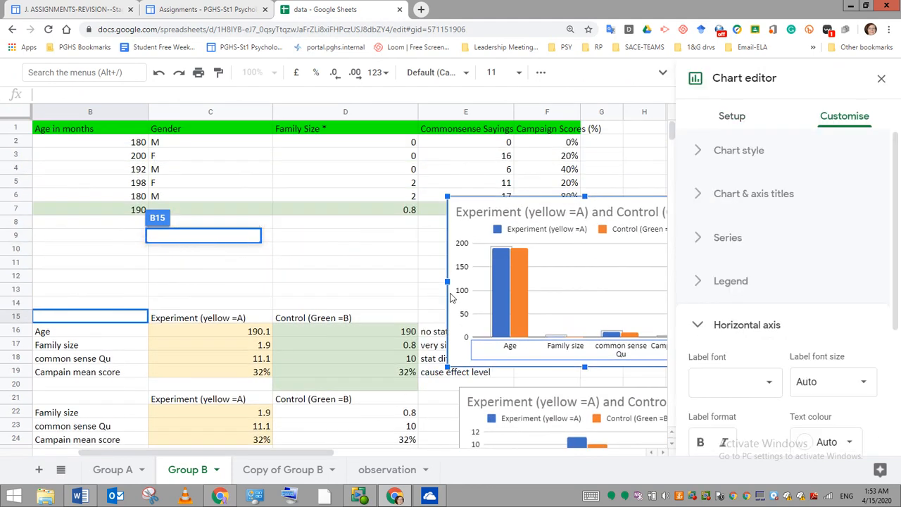
pyautogui.click(880, 78)
pyautogui.click(833, 464)
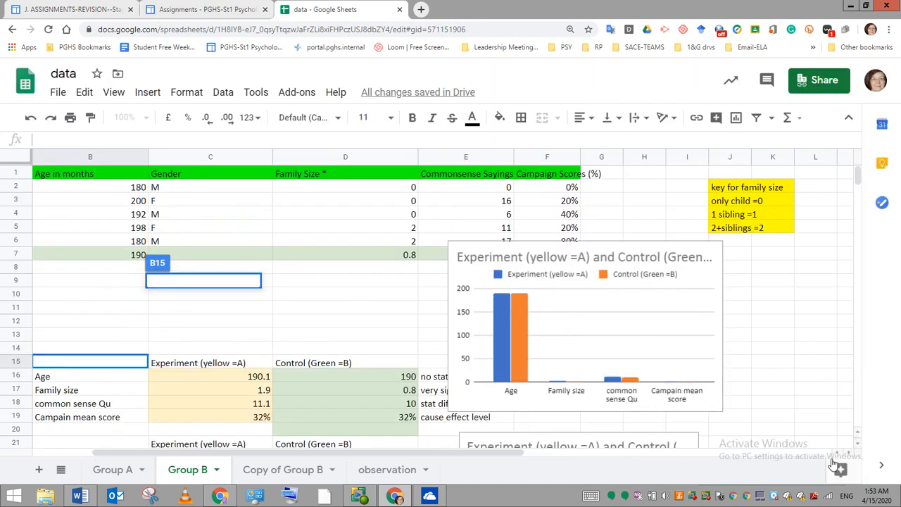
# - Set the experiment group's Campain mean score in C29 of the third summary table to 32%
pyautogui.scroll(-5, 352, 317)
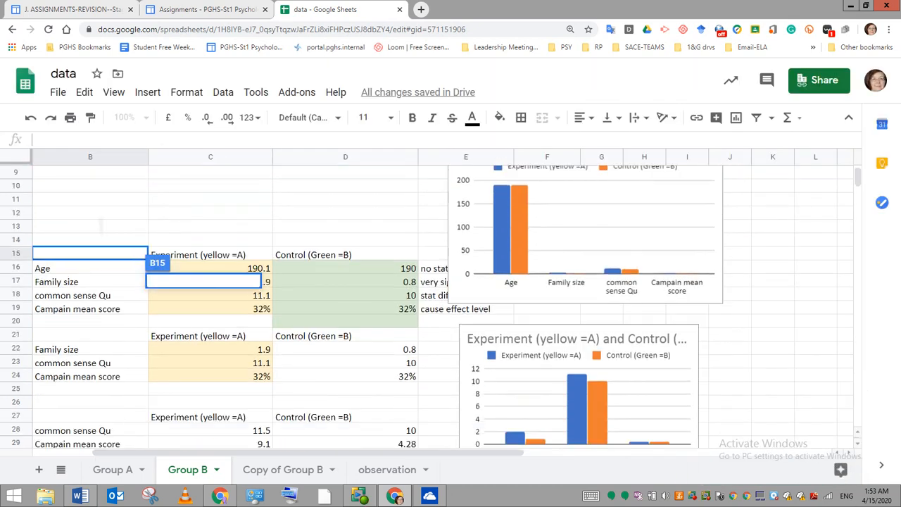
pyautogui.moveTo(62, 391); pyautogui.dragTo(380, 420)
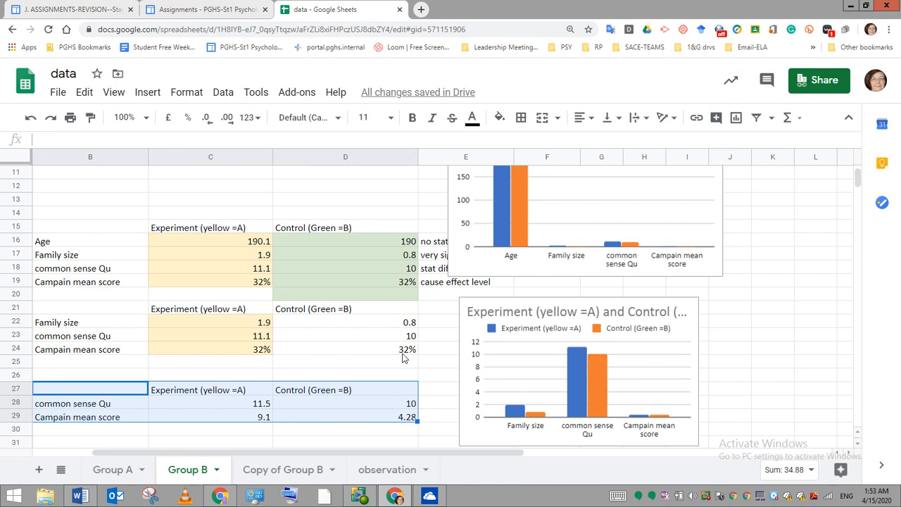
pyautogui.click(262, 420)
pyautogui.doubleClick(263, 416)
pyautogui.press('BackSpace')
pyautogui.write('32%')
pyautogui.press('BackSpace')
pyautogui.press('BackSpace')
pyautogui.press('BackSpace')
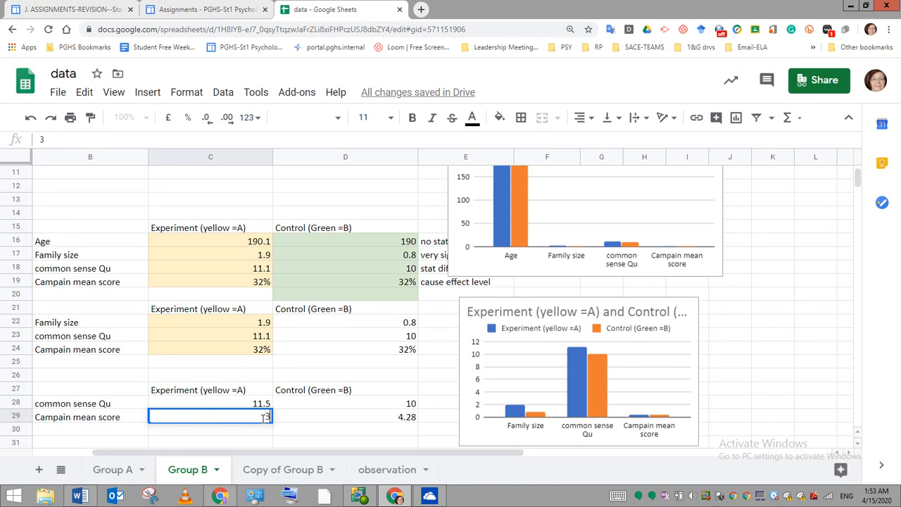
pyautogui.write('%')
# - Try to set the experiment group's common sense Qu mean in C28 of the third summary table to 11.1
pyautogui.click(260, 406)
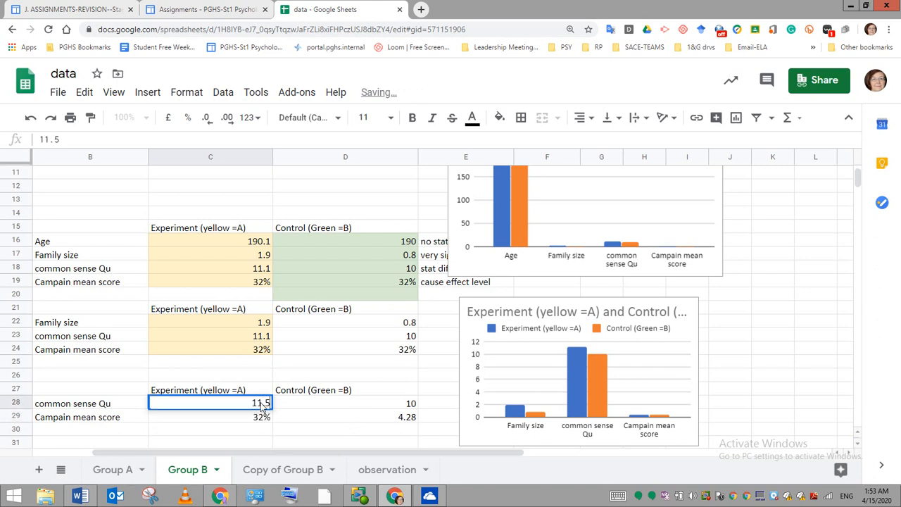
pyautogui.write('11.511.1')
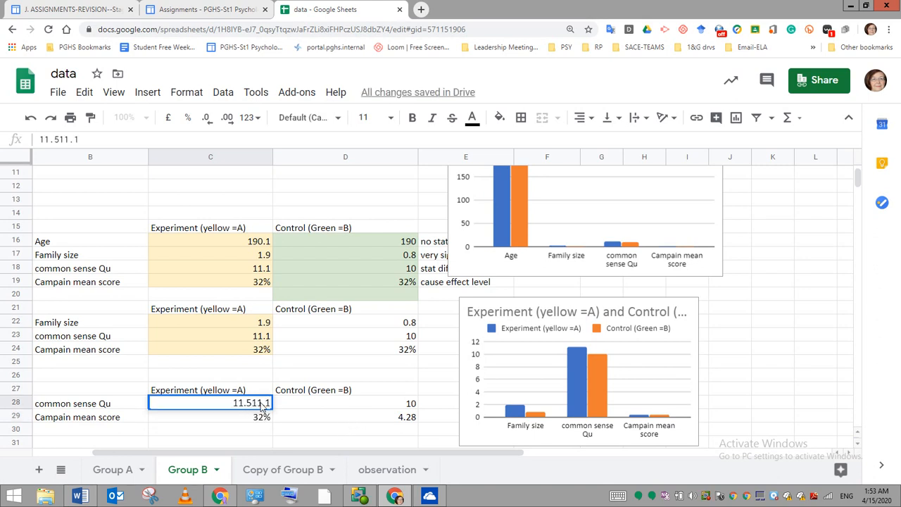
# - Set the control group's Campain mean score in D29 of the third summary table to 32%
pyautogui.click(406, 420)
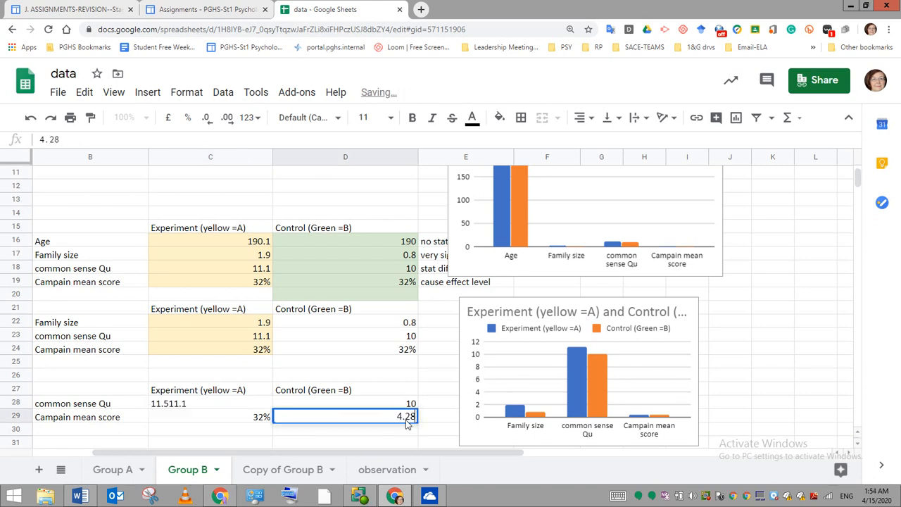
pyautogui.doubleClick(406, 420)
pyautogui.press('BackSpace')
pyautogui.press('BackSpace')
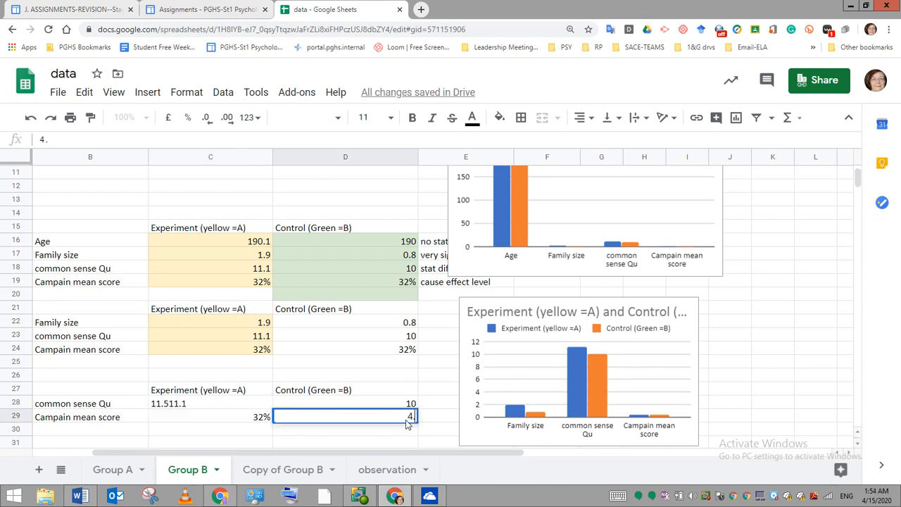
pyautogui.write('32%')
pyautogui.press('Return')
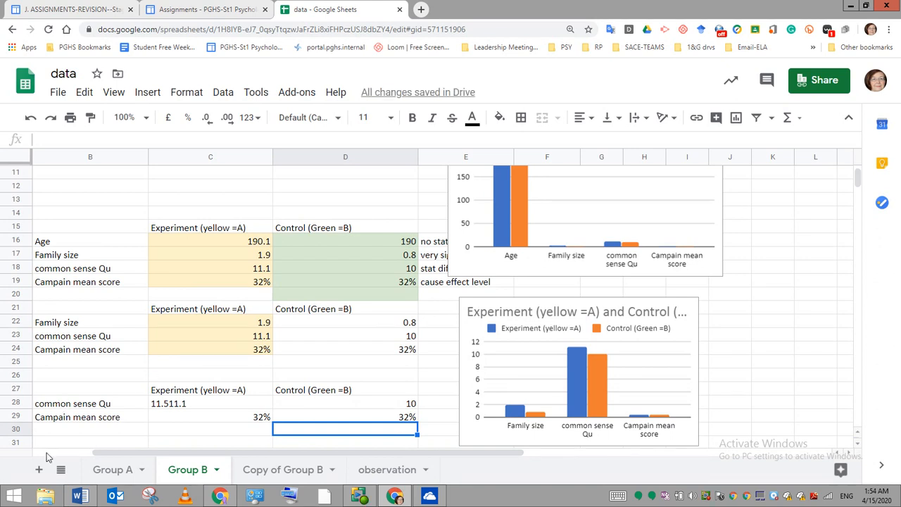
# - Correct the experiment group's common sense Qu mean in C28 so it reads 11.1
pyautogui.moveTo(69, 391); pyautogui.dragTo(299, 414)
pyautogui.click(243, 429)
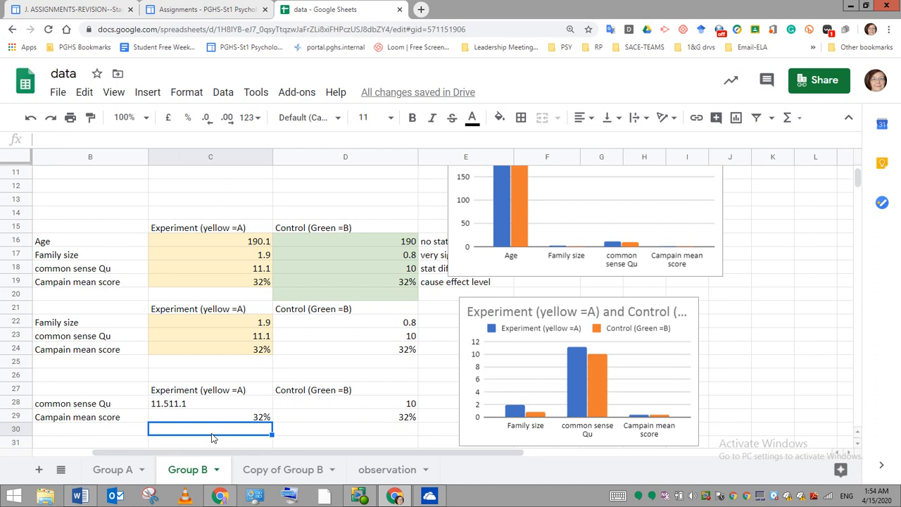
pyautogui.doubleClick(201, 405)
pyautogui.moveTo(89, 140); pyautogui.dragTo(56, 143)
pyautogui.doubleClick(56, 143)
pyautogui.click(93, 140)
pyautogui.doubleClick(92, 141)
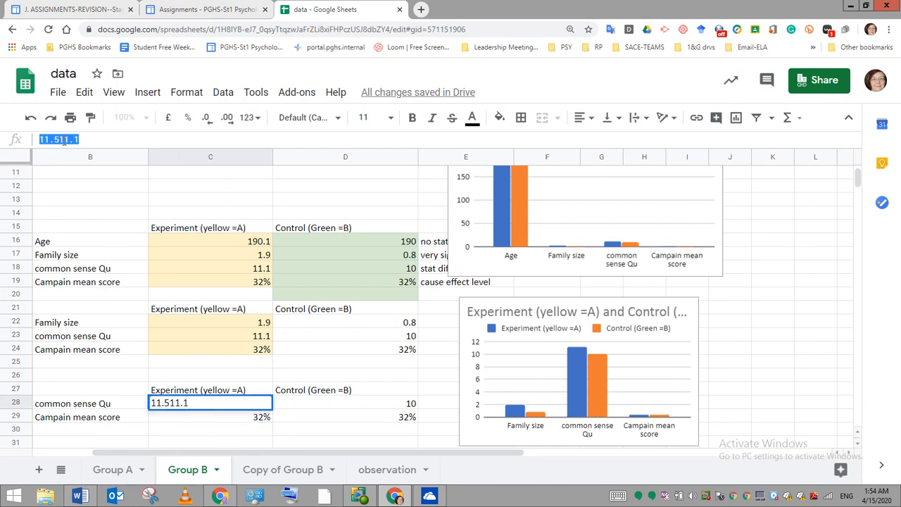
pyautogui.click(60, 139)
pyautogui.press('BackSpace')
pyautogui.press('BackSpace')
pyautogui.press('BackSpace')
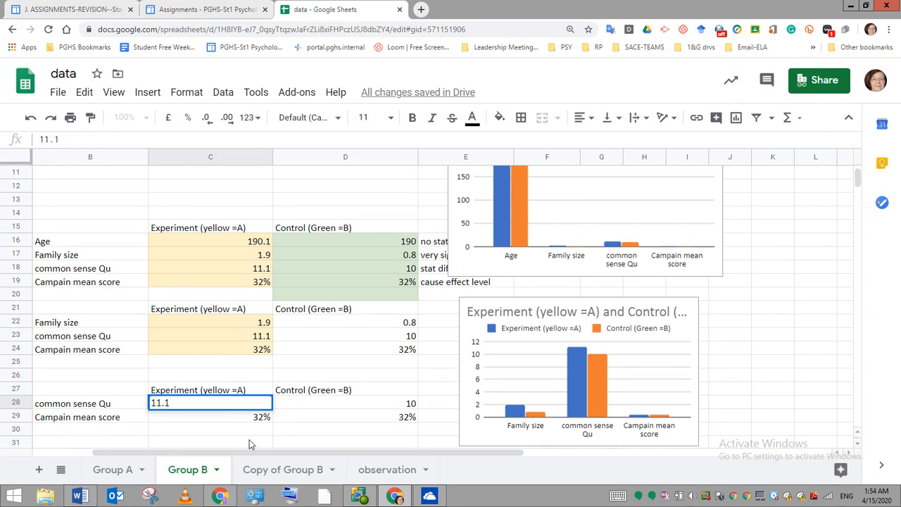
pyautogui.click(248, 433)
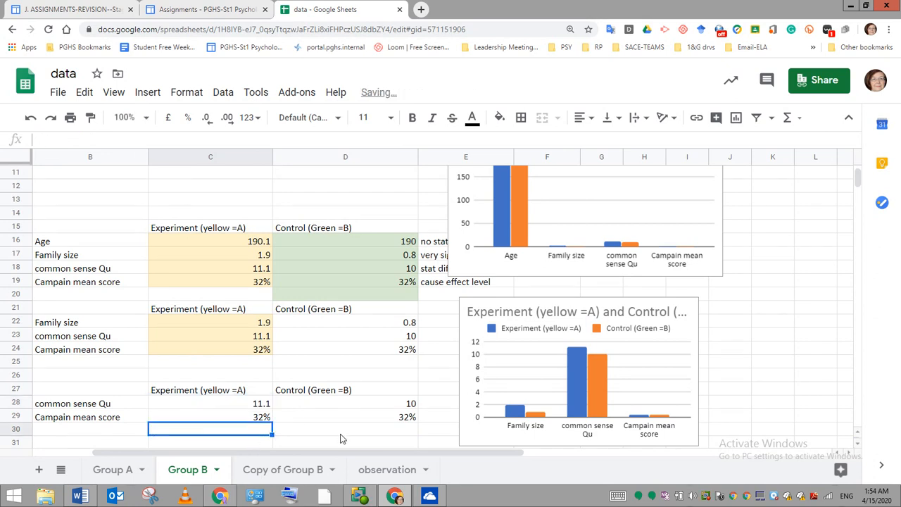
# - Insert a column chart from the third summary table in B27:D29
pyautogui.moveTo(50, 392); pyautogui.dragTo(326, 423)
pyautogui.click(147, 94)
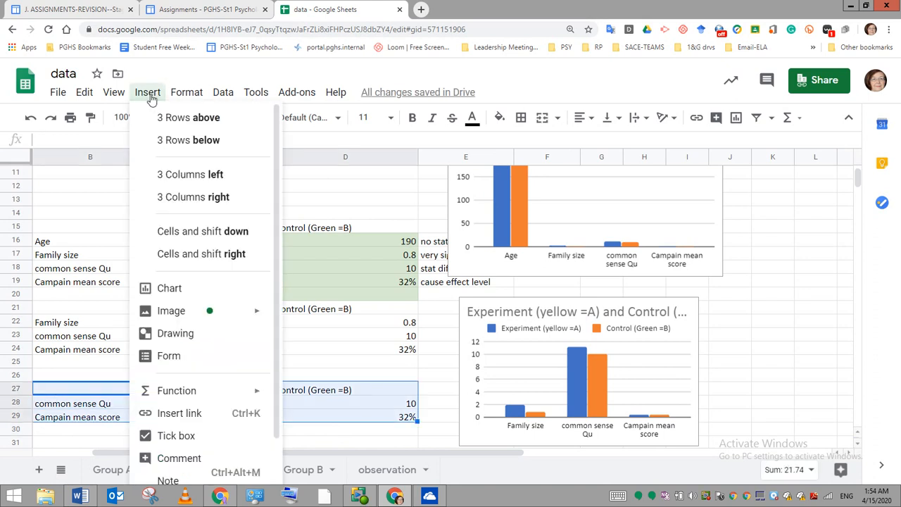
pyautogui.doubleClick(169, 287)
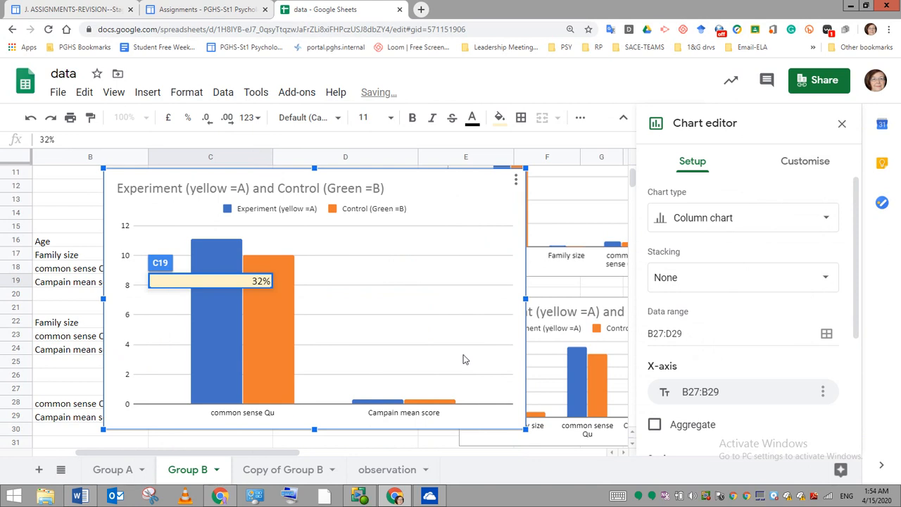
# - Shrink the new chart to about half its width and height, then close the chart editor
pyautogui.click(463, 360)
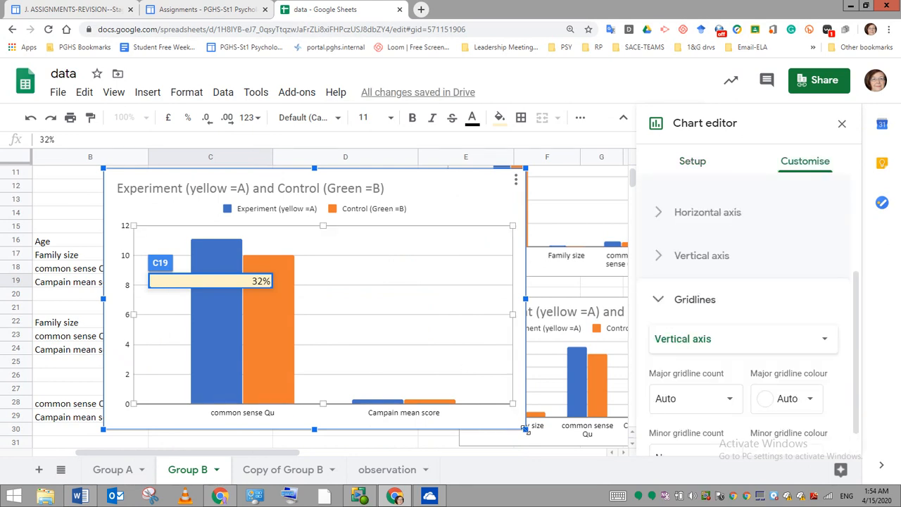
pyautogui.moveTo(526, 429); pyautogui.dragTo(324, 305)
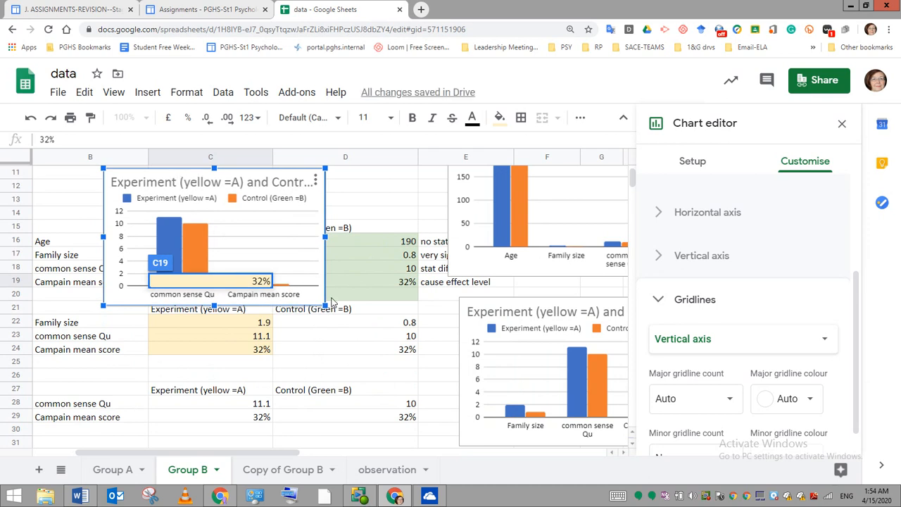
pyautogui.click(360, 376)
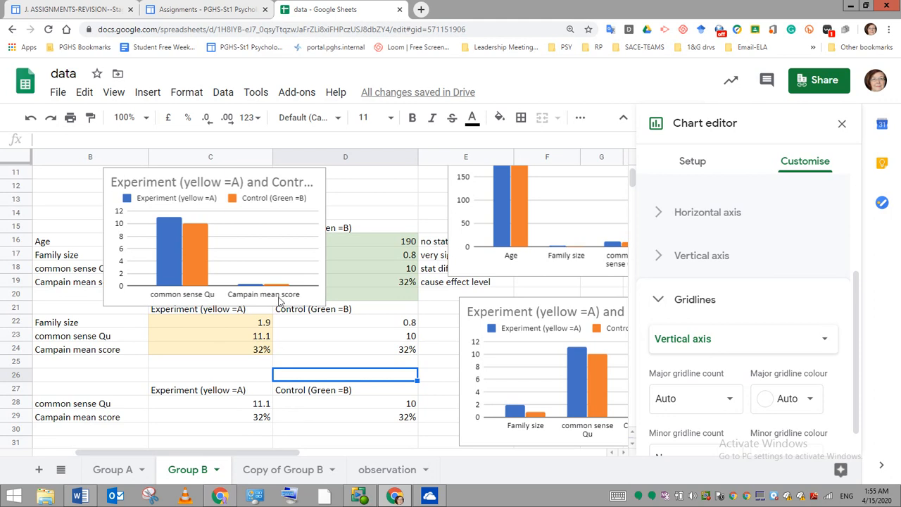
pyautogui.click(842, 123)
pyautogui.click(848, 118)
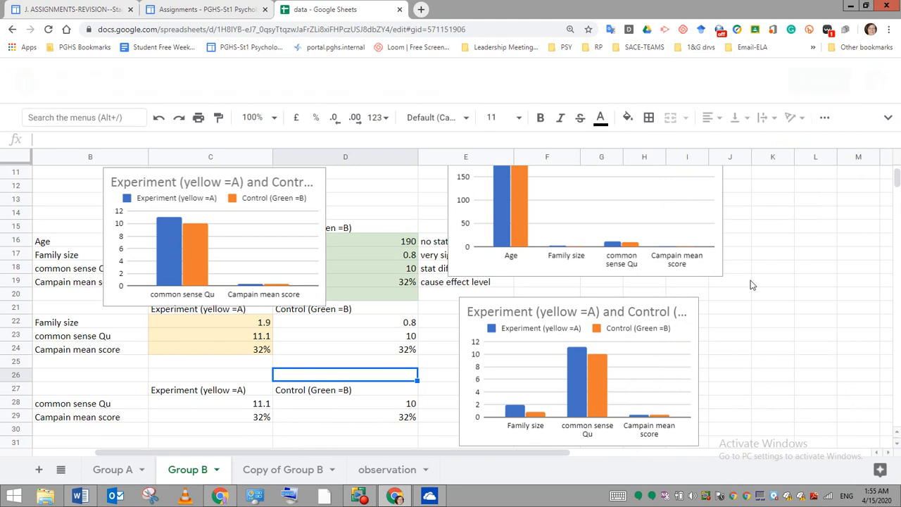
# - Move the chart of common sense Qu and Campain mean score over columns B and C, starting at row 11
pyautogui.click(316, 136)
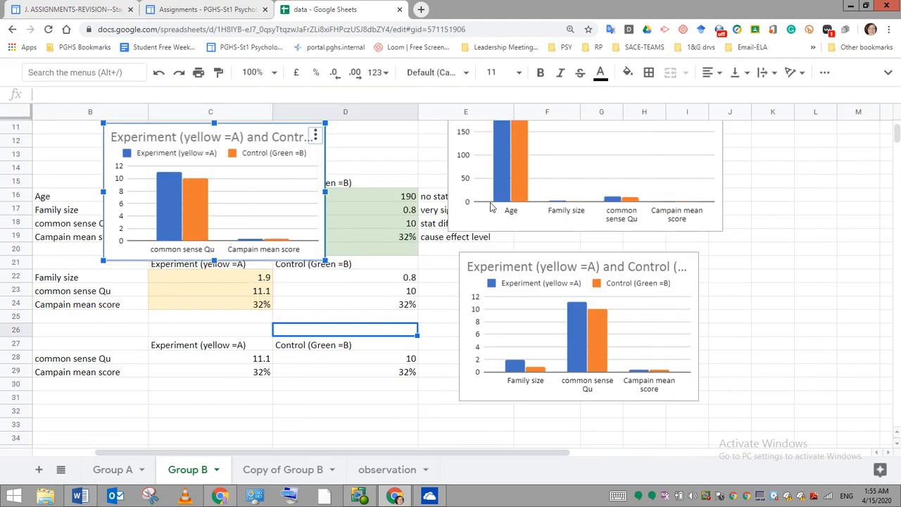
pyautogui.moveTo(360, 150); pyautogui.dragTo(580, 224)
pyautogui.rightClick(490, 202)
pyautogui.click(580, 225)
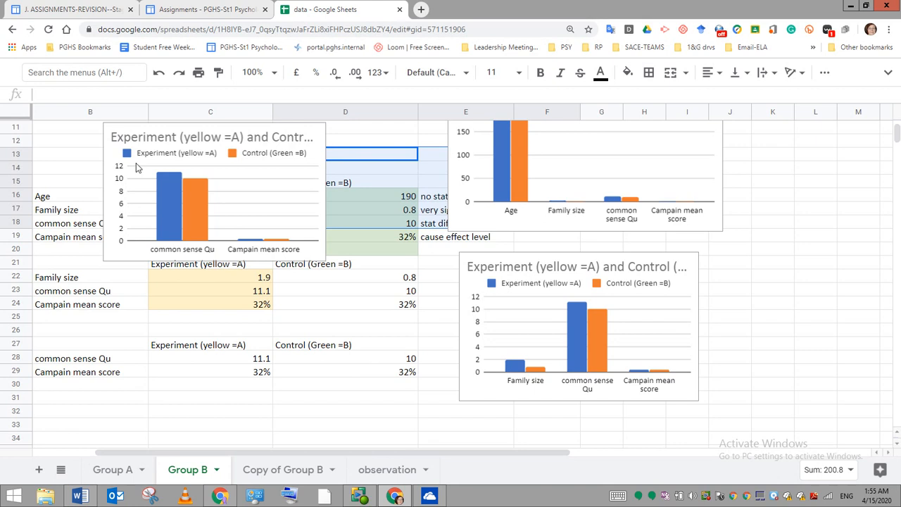
pyautogui.click(139, 217)
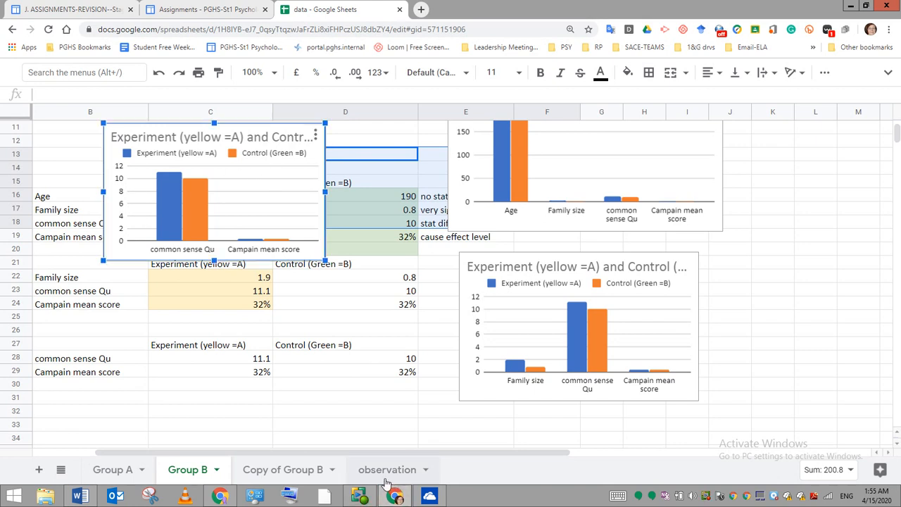
pyautogui.moveTo(264, 130); pyautogui.dragTo(200, 143)
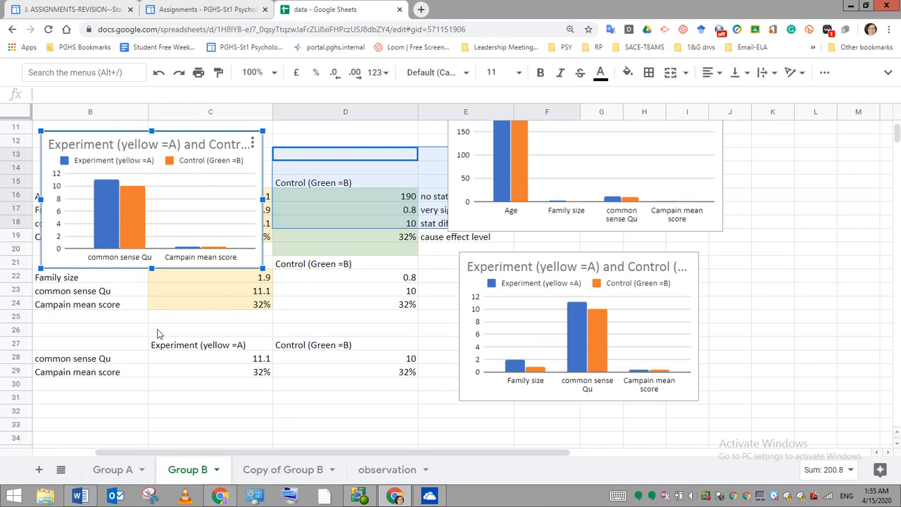
pyautogui.click(72, 347)
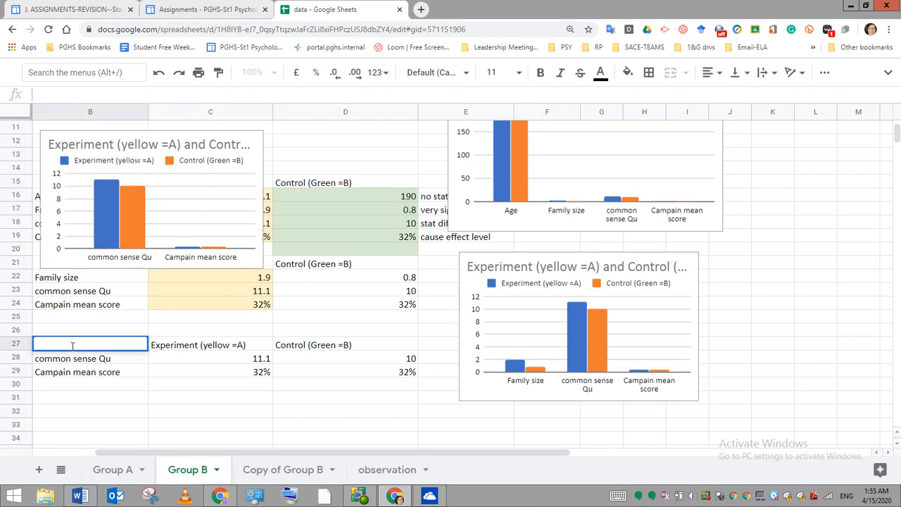
pyautogui.click(164, 398)
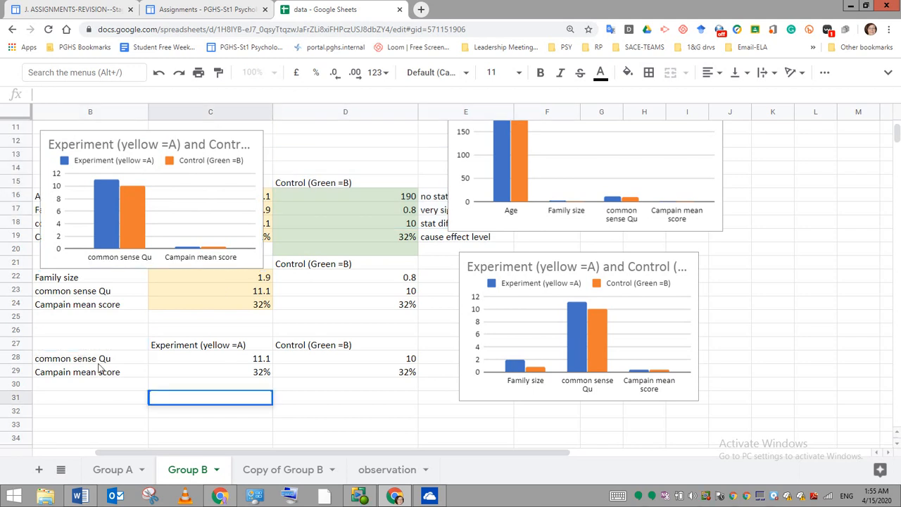
pyautogui.click(68, 344)
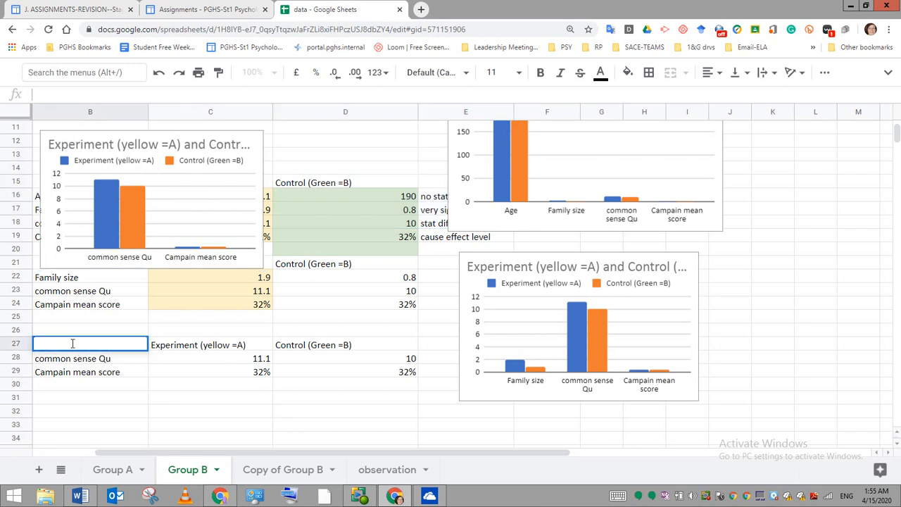
pyautogui.click(411, 361)
pyautogui.click(261, 440)
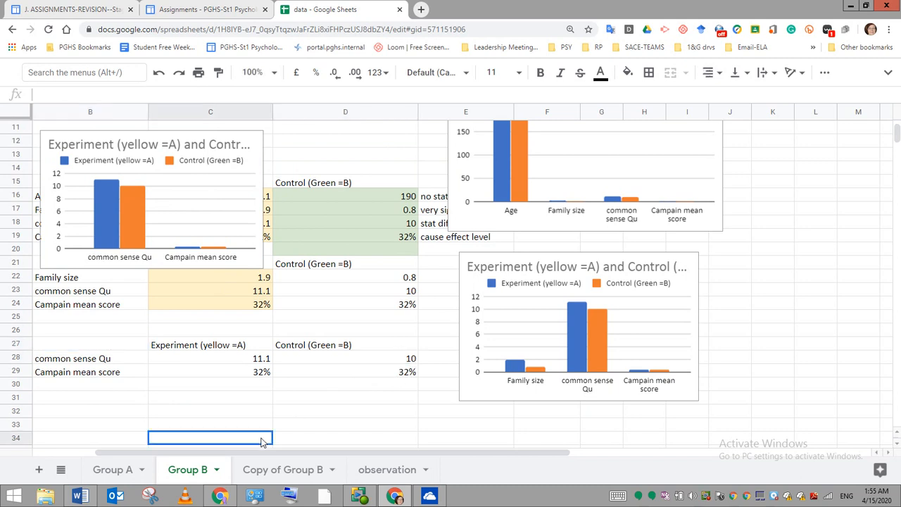
pyautogui.moveTo(86, 343); pyautogui.dragTo(386, 358)
pyautogui.doubleClick(386, 358)
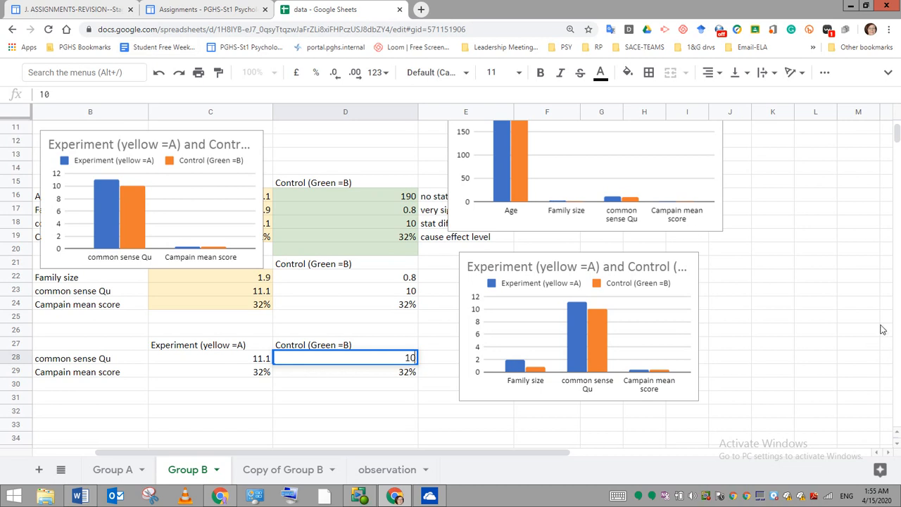
# - Insert a column chart of only the common sense Qu means from B27:D28 of the third summary table
pyautogui.scroll(1, 881, 330)
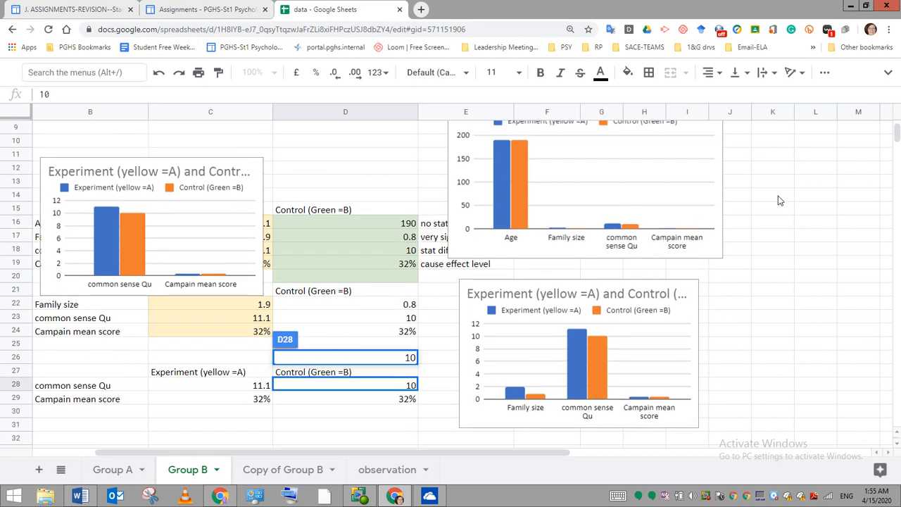
pyautogui.click(888, 74)
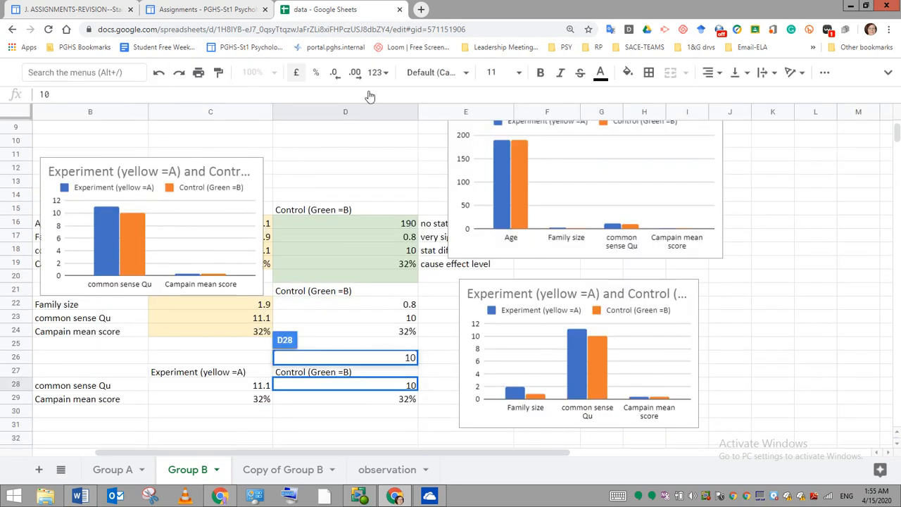
pyautogui.click(889, 74)
pyautogui.click(888, 74)
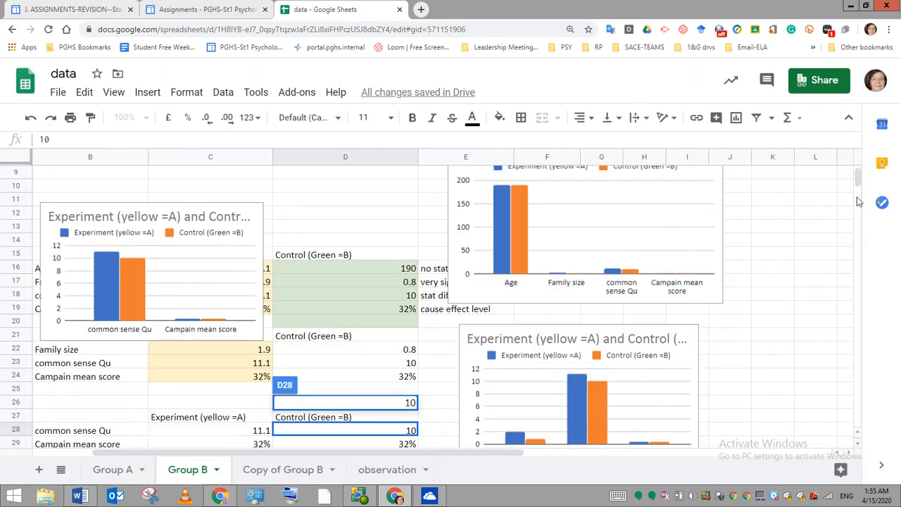
pyautogui.moveTo(857, 176); pyautogui.dragTo(857, 185)
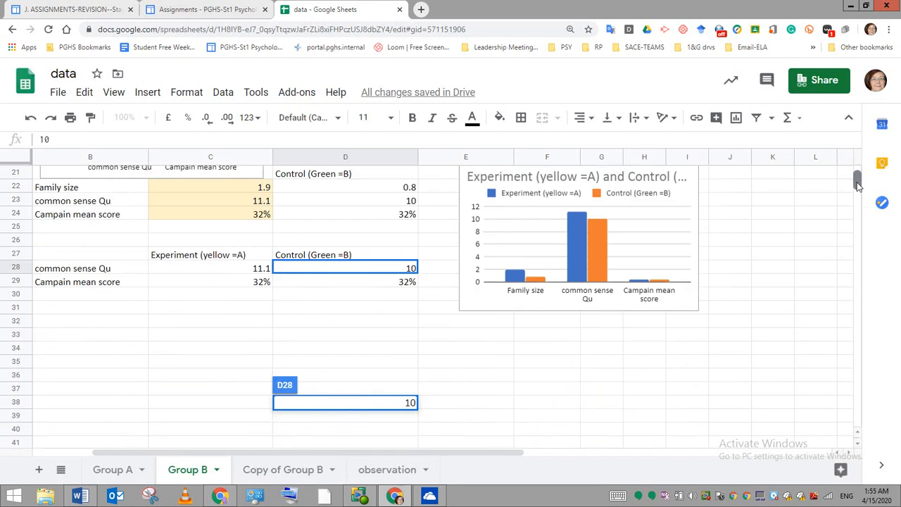
pyautogui.click(242, 361)
pyautogui.moveTo(70, 258); pyautogui.dragTo(352, 269)
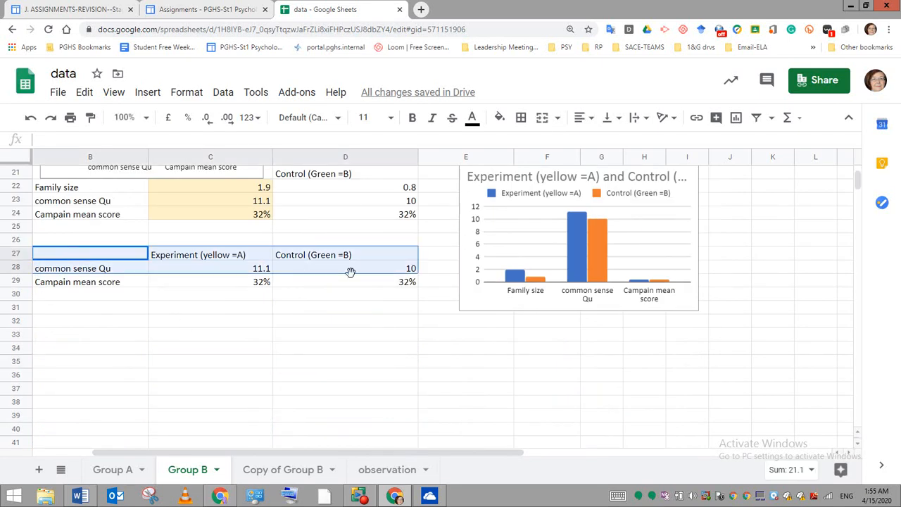
pyautogui.click(141, 97)
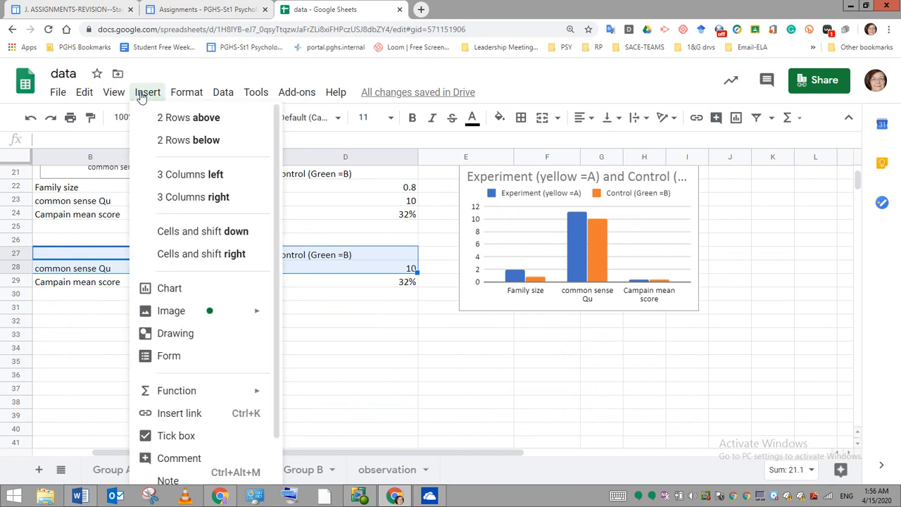
pyautogui.click(176, 288)
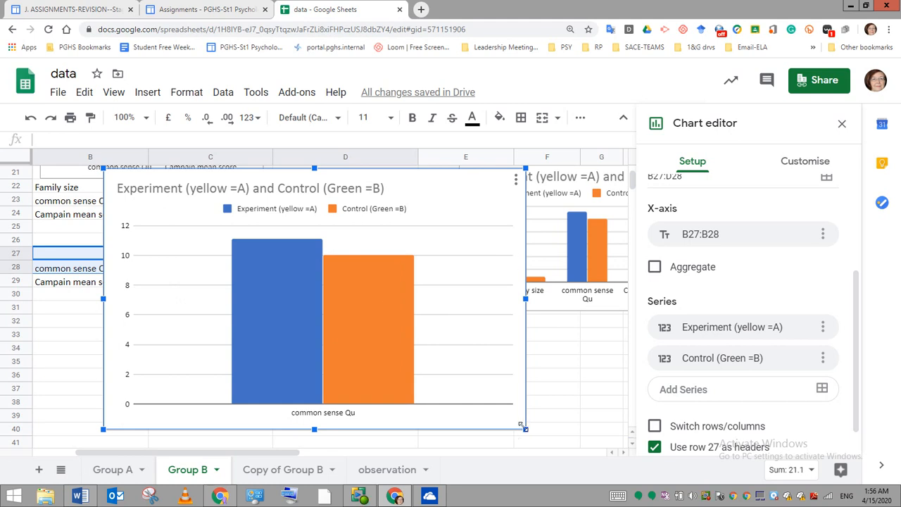
# - Shrink the common sense Qu chart to about half its width and height, then close the chart editor
pyautogui.moveTo(521, 425); pyautogui.dragTo(326, 305)
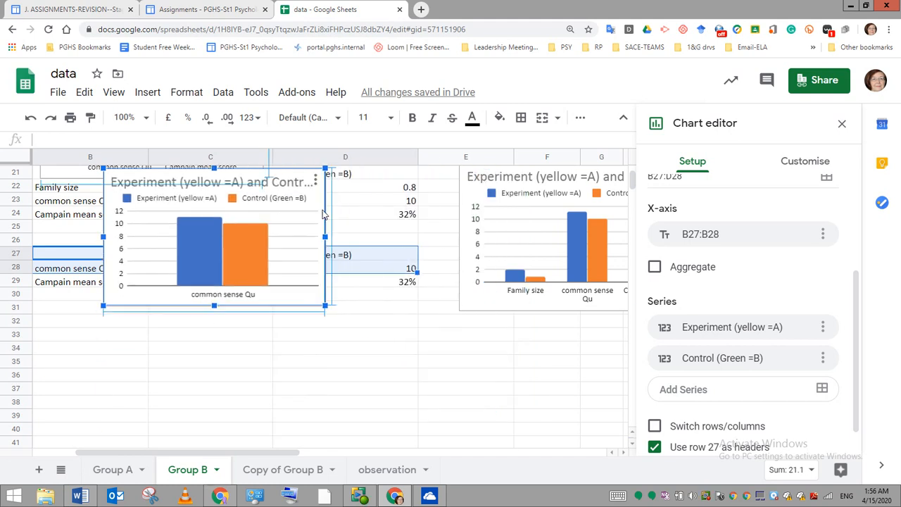
pyautogui.doubleClick(168, 182)
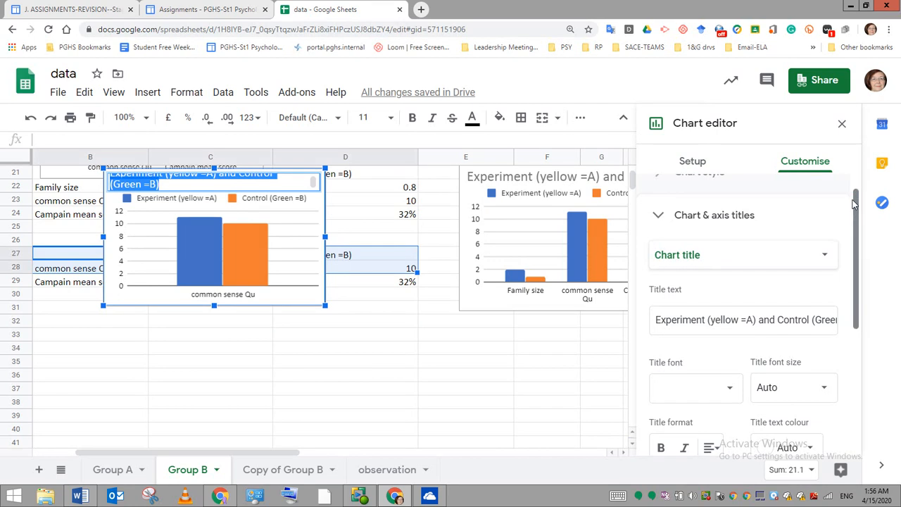
pyautogui.click(842, 123)
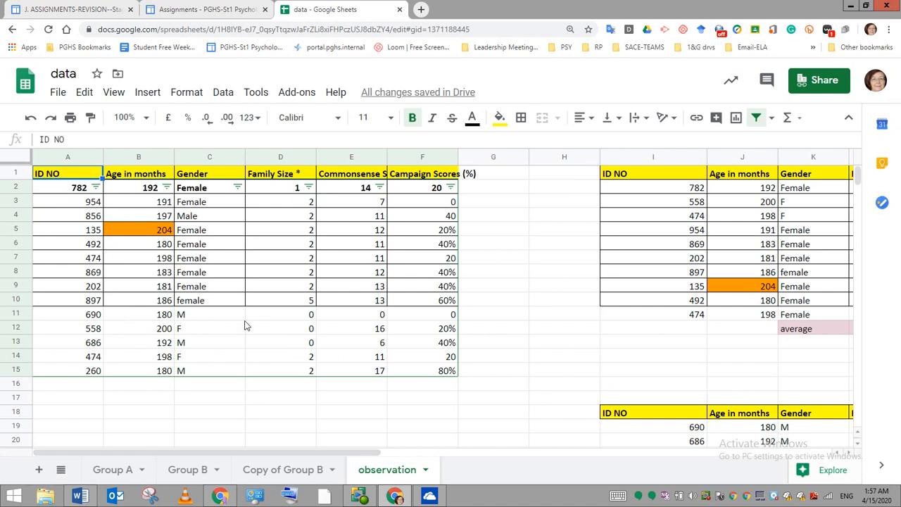
# - Select the participant records in A2:E8 of the observation sheet
pyautogui.moveTo(40, 193); pyautogui.dragTo(384, 274)
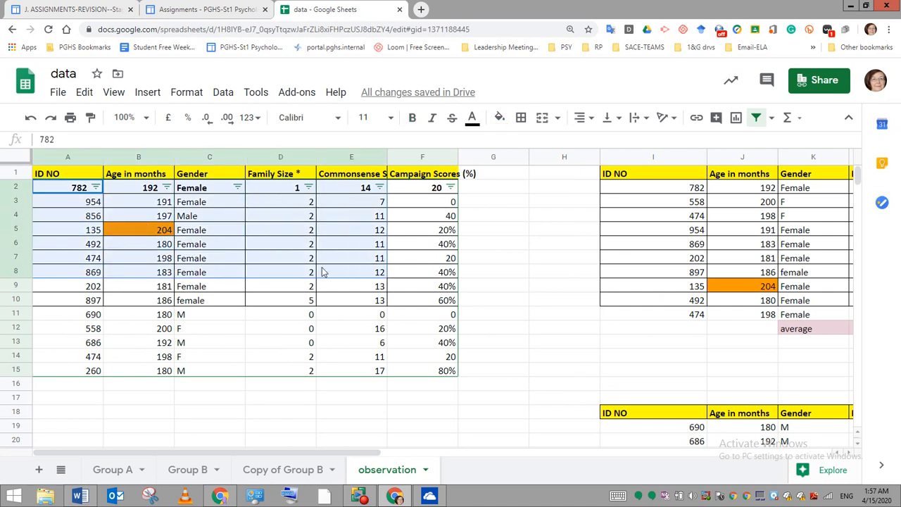
# - Try to fill the participant records in A2:F10 of the observation sheet with light yellow
pyautogui.click(488, 301)
pyautogui.moveTo(56, 195); pyautogui.dragTo(412, 305)
pyautogui.click(415, 303)
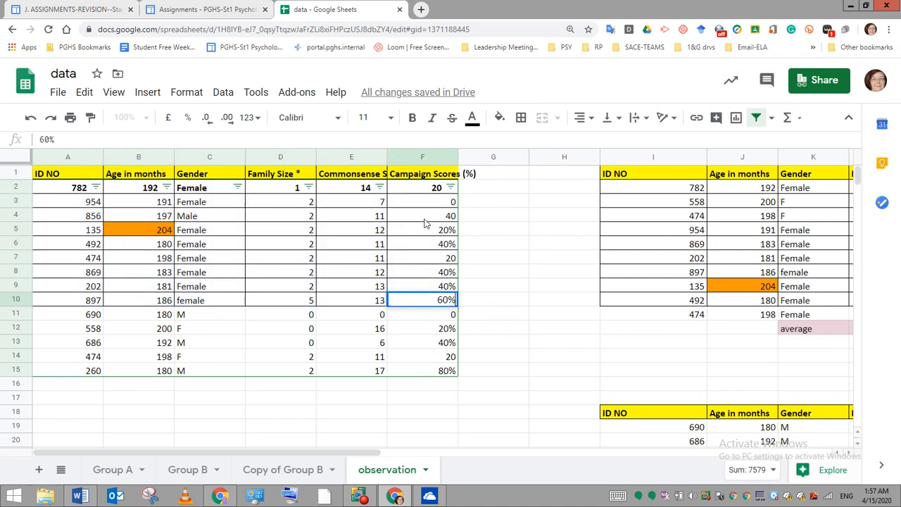
pyautogui.click(499, 118)
pyautogui.click(547, 204)
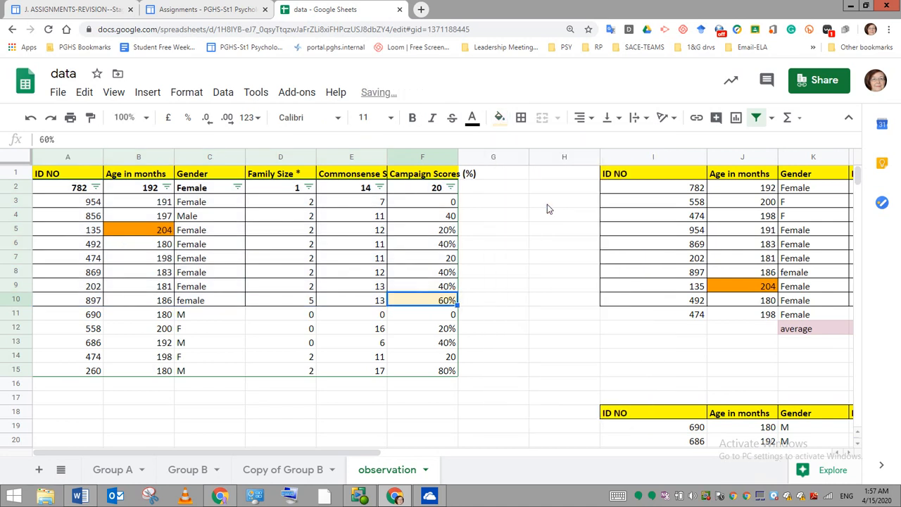
# - Fill the first group of participant records, A2:F10, with light yellow
pyautogui.click(511, 332)
pyautogui.moveTo(67, 188); pyautogui.dragTo(400, 305)
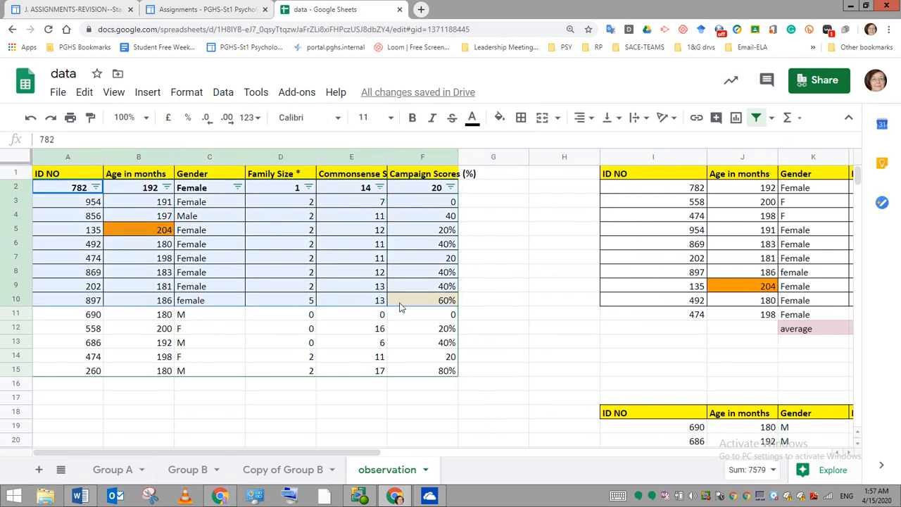
pyautogui.click(499, 118)
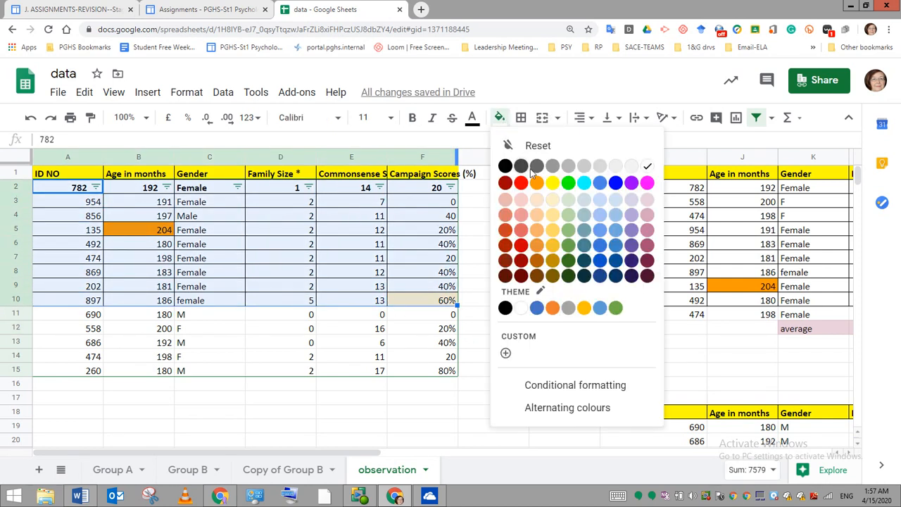
pyautogui.click(547, 204)
# - Fill the remaining participant records in A11:F15 with light green
pyautogui.moveTo(61, 315); pyautogui.dragTo(419, 369)
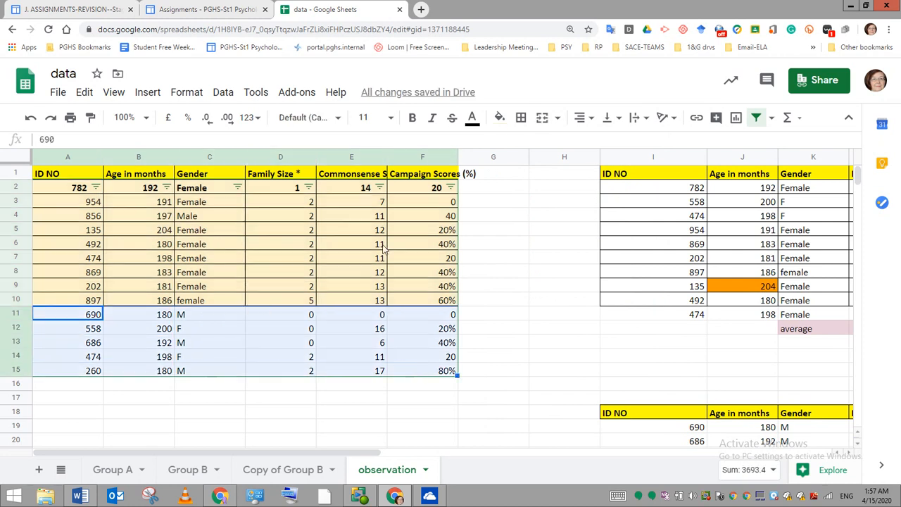
pyautogui.click(498, 117)
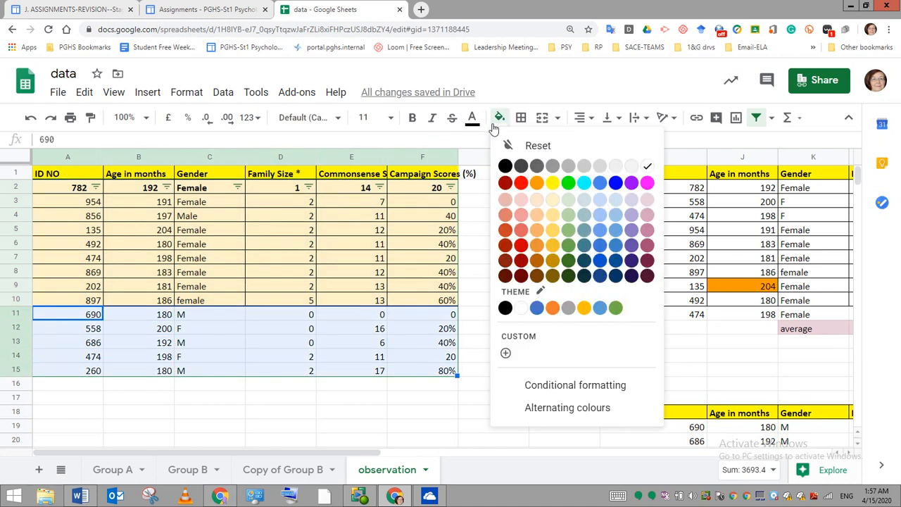
pyautogui.click(569, 203)
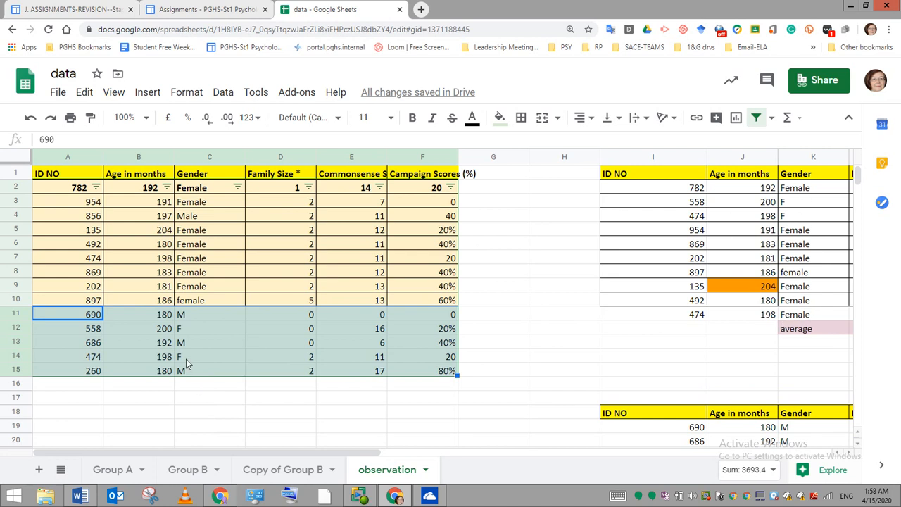
# - Set the family size in L8 of the female group table to 2
pyautogui.scroll(-1, 702, 466)
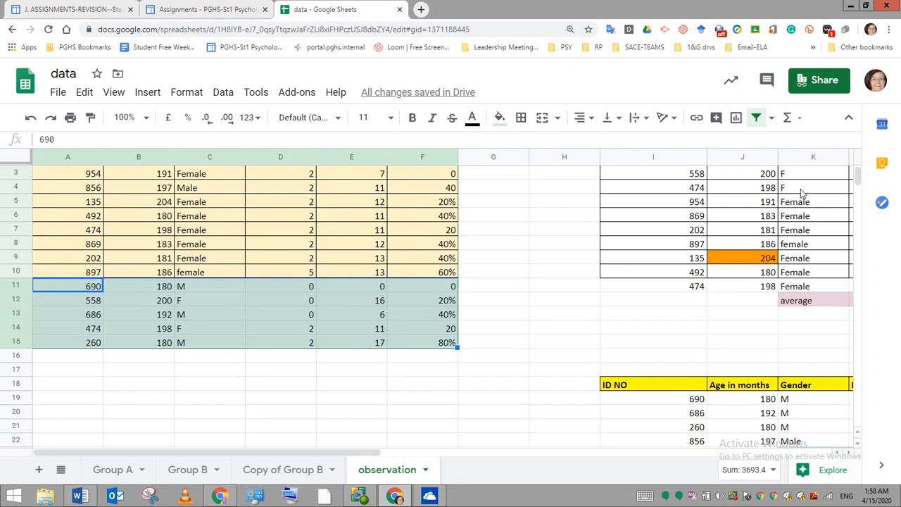
pyautogui.hscroll(6, 451, 295)
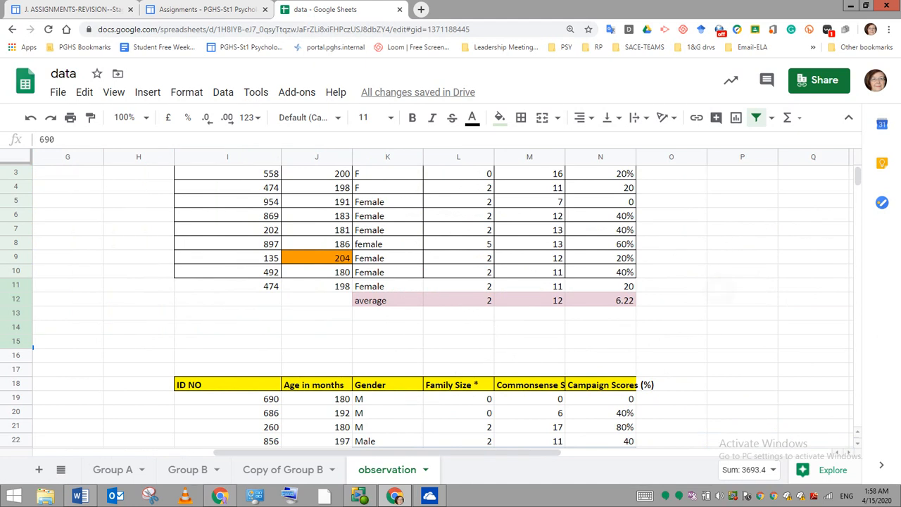
pyautogui.scroll(2, 328, 308)
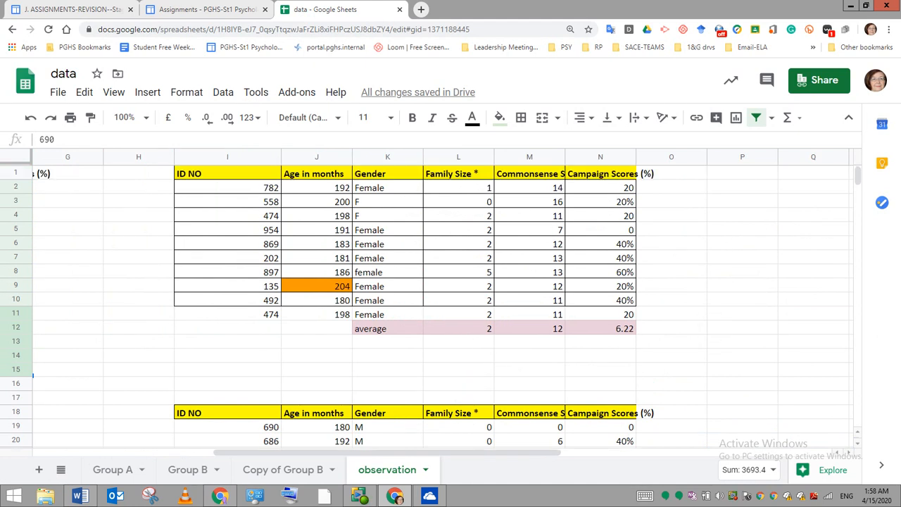
pyautogui.click(484, 276)
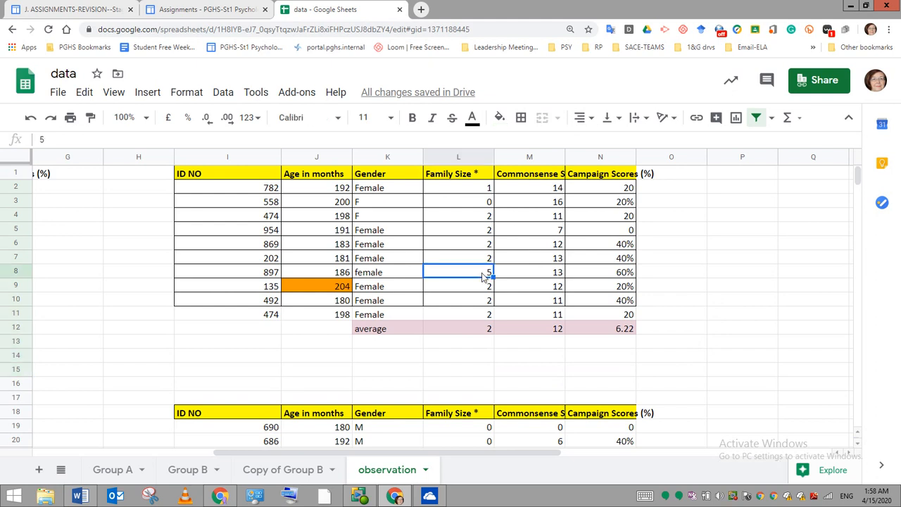
pyautogui.write('2')
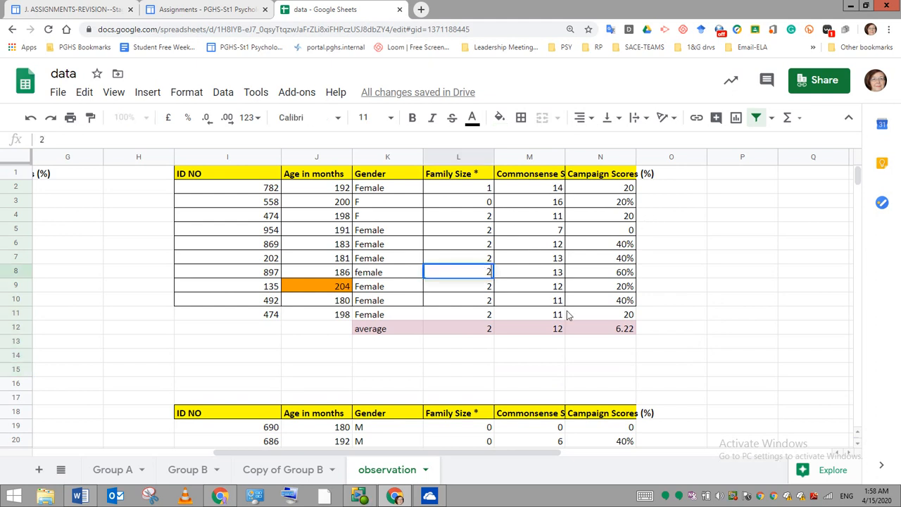
# - Convert the female group's campaign scores to percentages: 20% in N2, 20% in N4 and 0% in N5
pyautogui.click(619, 190)
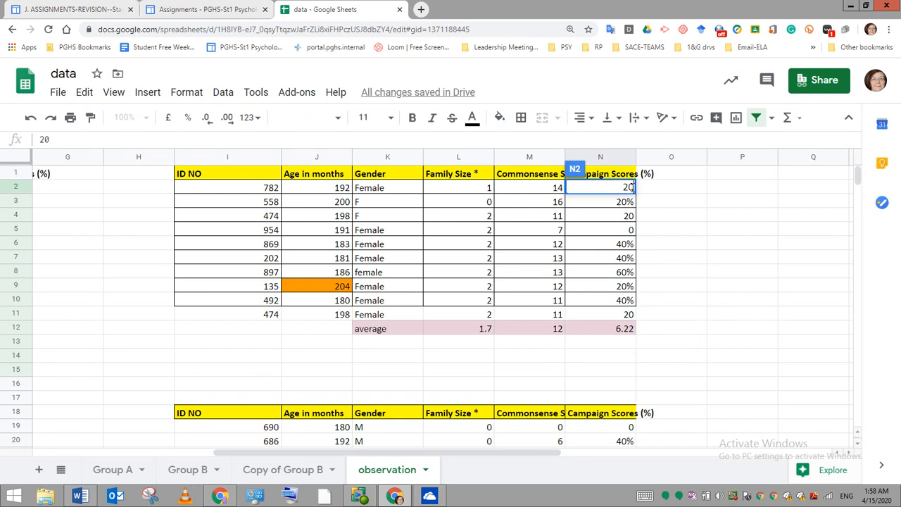
pyautogui.write('%')
pyautogui.click(628, 215)
pyautogui.click(56, 140)
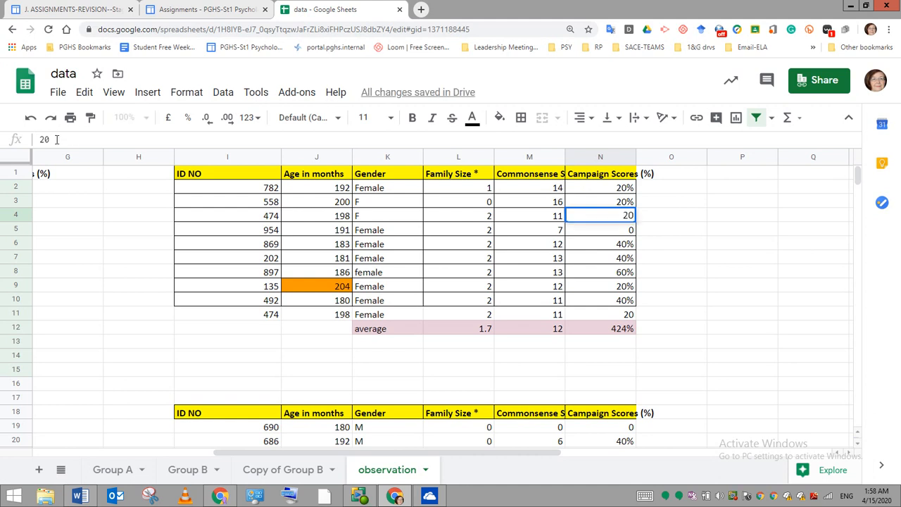
pyautogui.write('%')
pyautogui.click(610, 232)
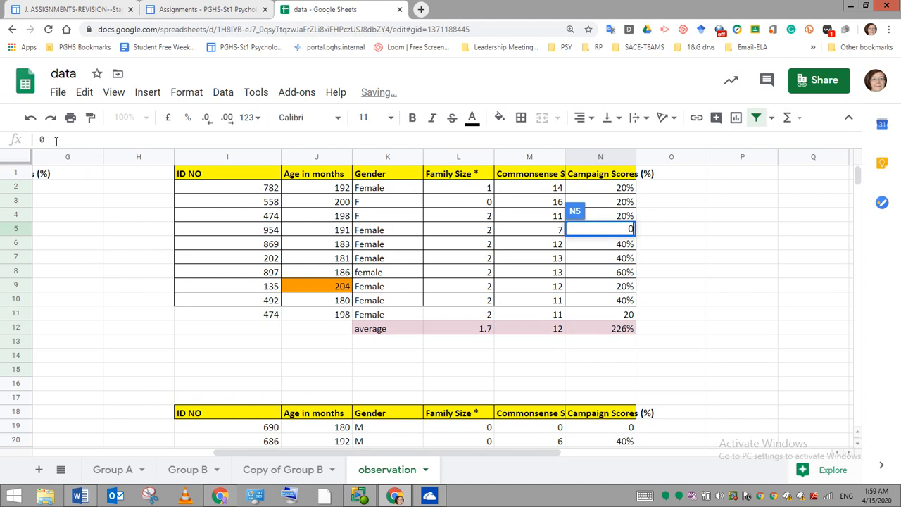
pyautogui.write('%')
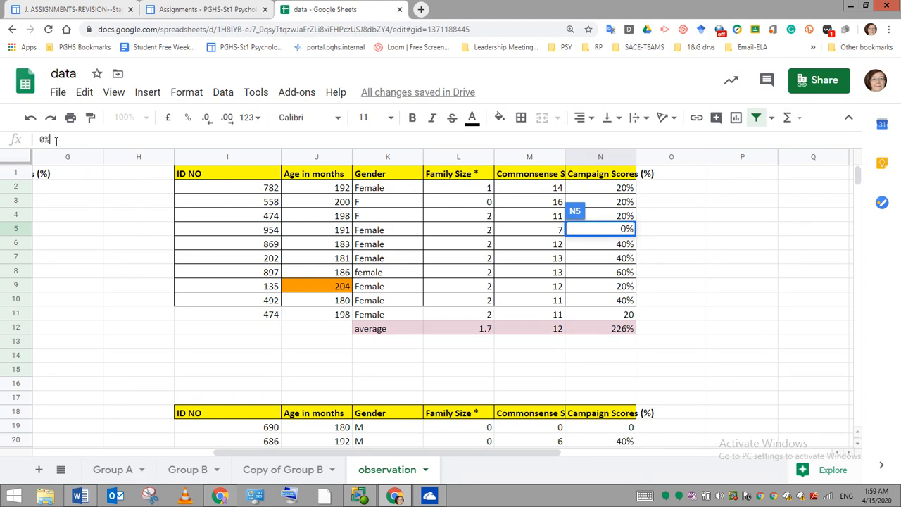
pyautogui.click(655, 341)
# - Clear the duplicate ID number in I11 and set the campaign score in N11 to 20%
pyautogui.click(264, 319)
pyautogui.doubleClick(265, 317)
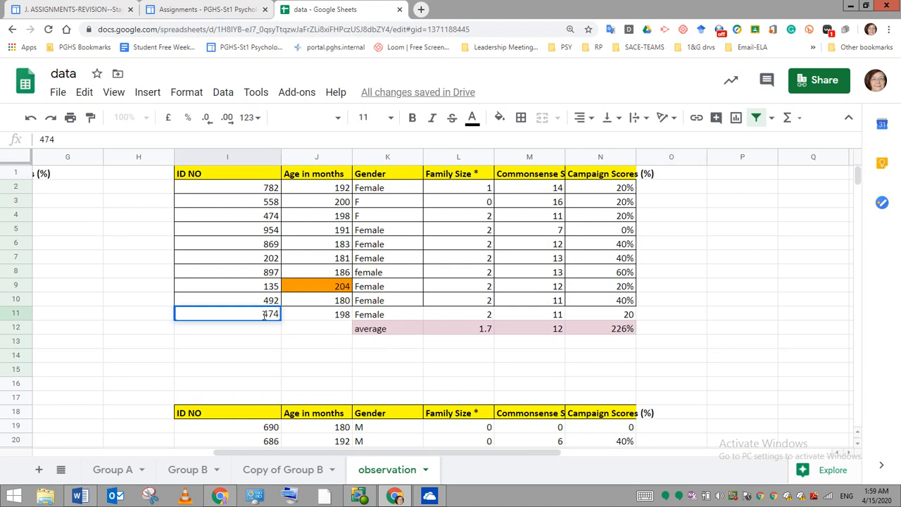
pyautogui.press('BackSpace')
pyautogui.press('BackSpace')
pyautogui.press('BackSpace')
pyautogui.click(608, 317)
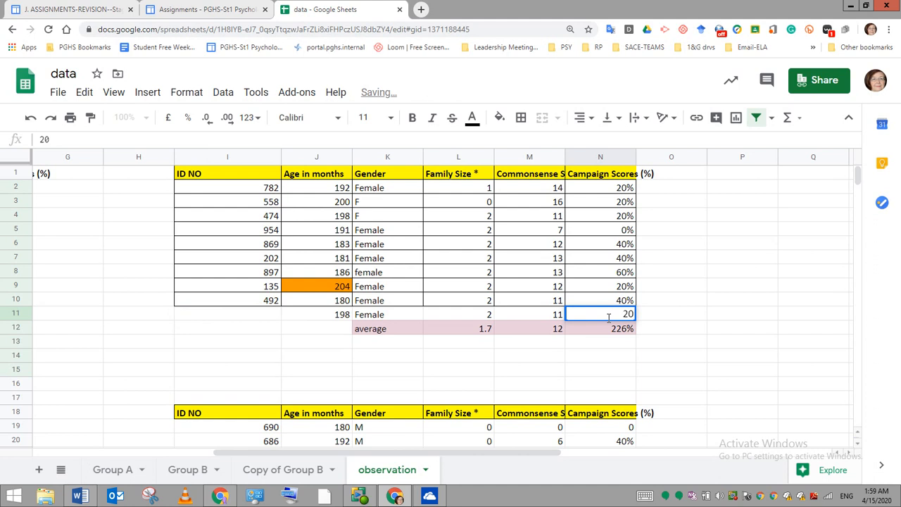
pyautogui.write('%')
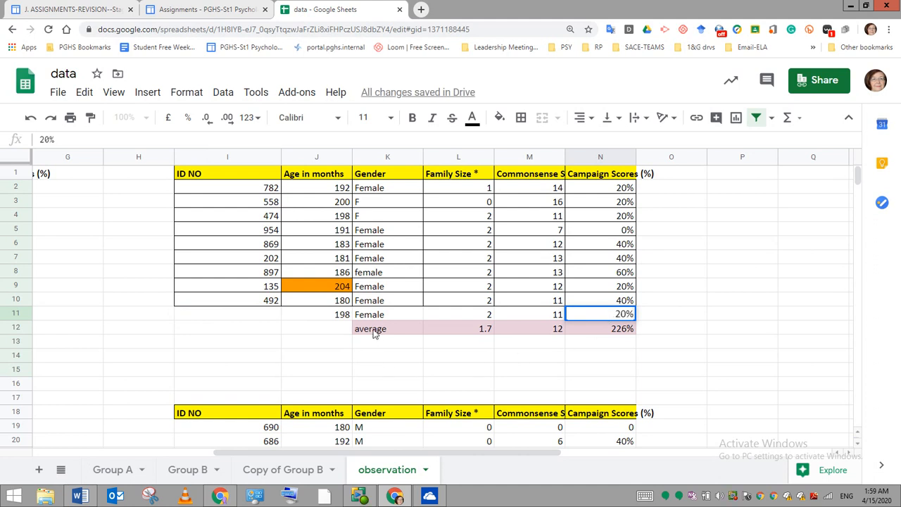
# - Check the range used by the family size average formula in L12
pyautogui.click(473, 332)
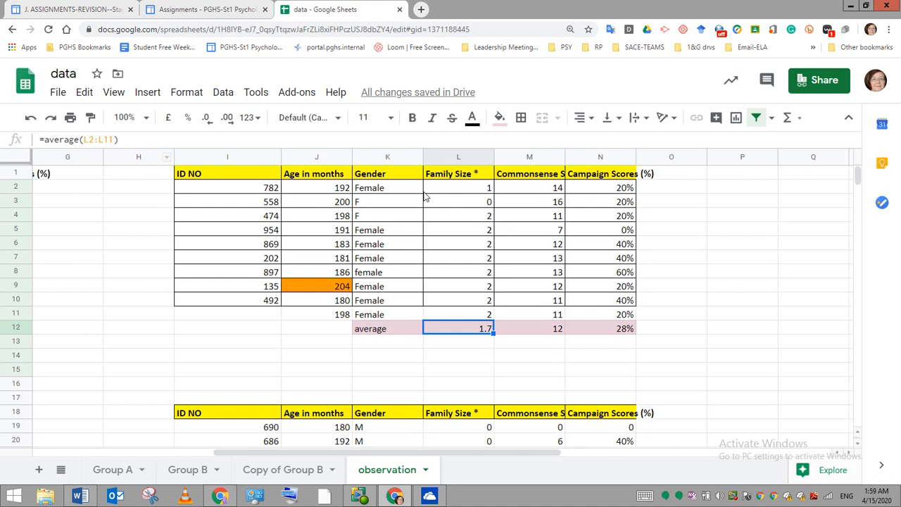
pyautogui.click(40, 140)
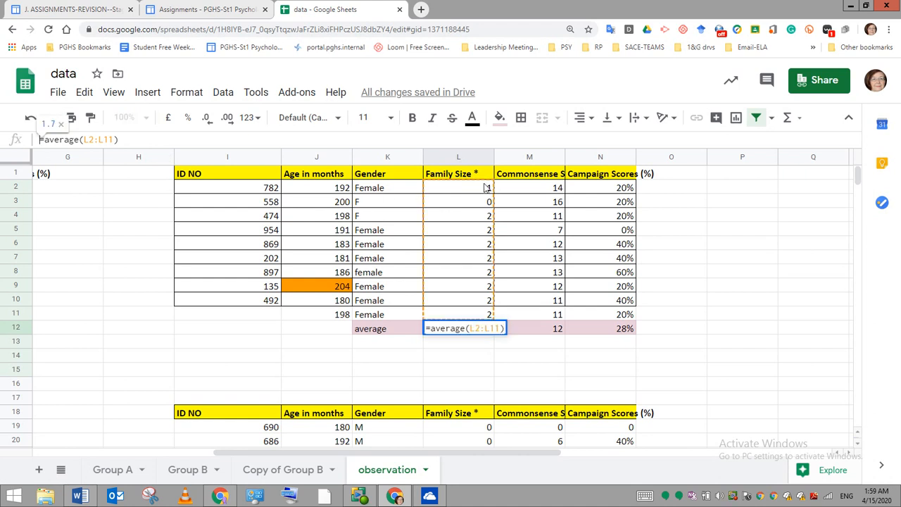
pyautogui.click(480, 368)
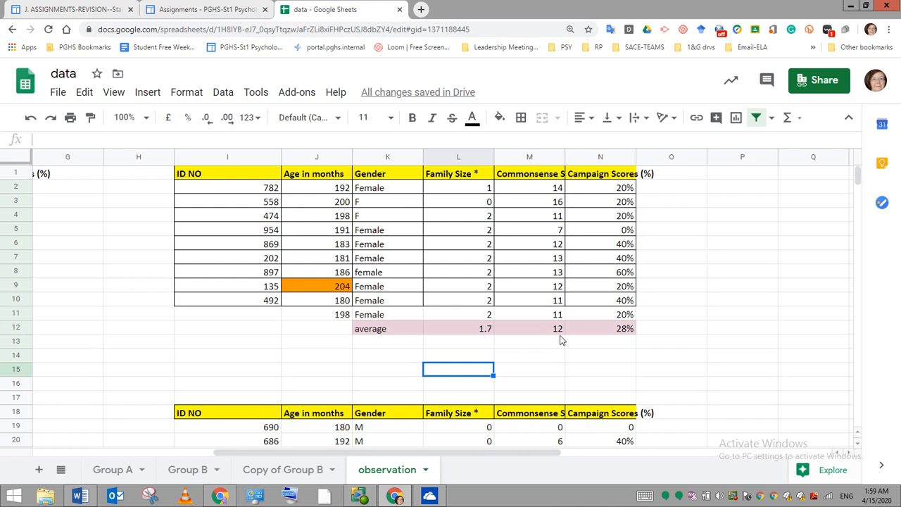
# - Widen column M slightly to show more of the commonsense heading
pyautogui.moveTo(564, 153); pyautogui.dragTo(570, 152)
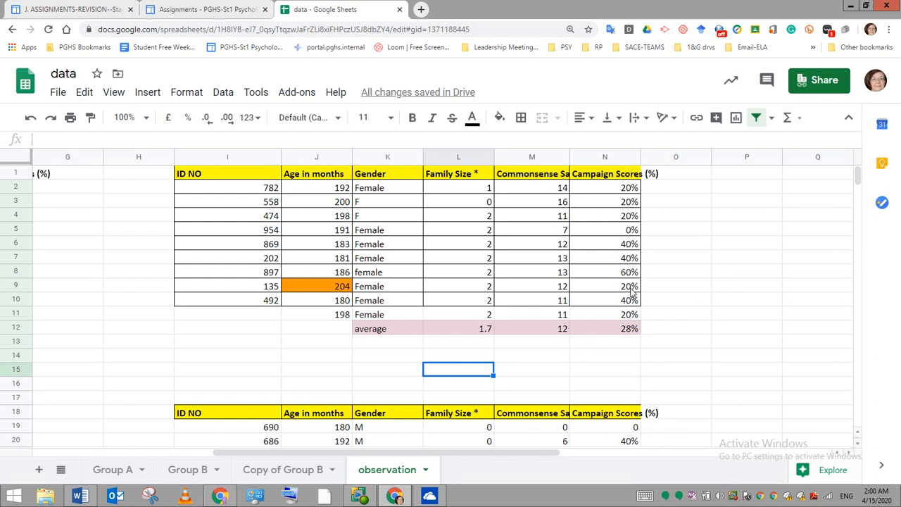
pyautogui.scroll(-1, 633, 296)
pyautogui.scroll(-3, 434, 383)
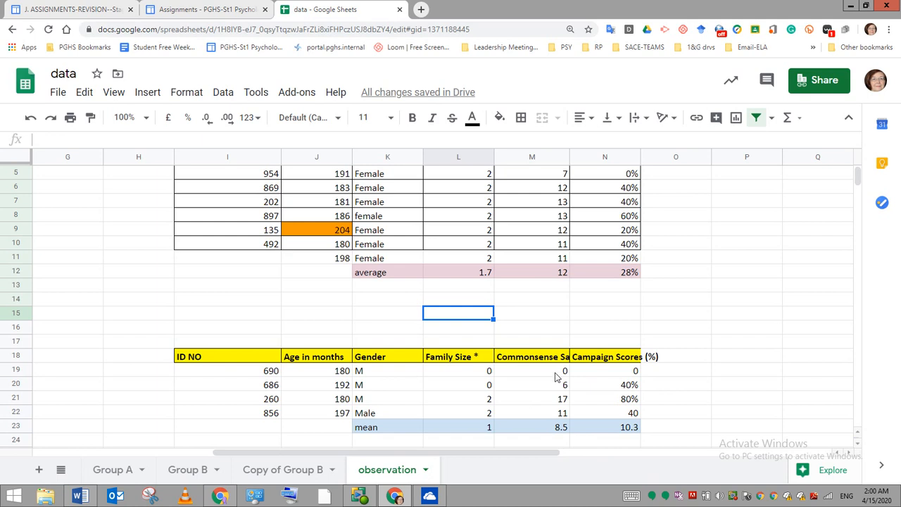
pyautogui.moveTo(568, 154); pyautogui.dragTo(577, 155)
# - Convert the male group's campaign scores to percentages: 0% in N19 and 40% in N22
pyautogui.click(638, 373)
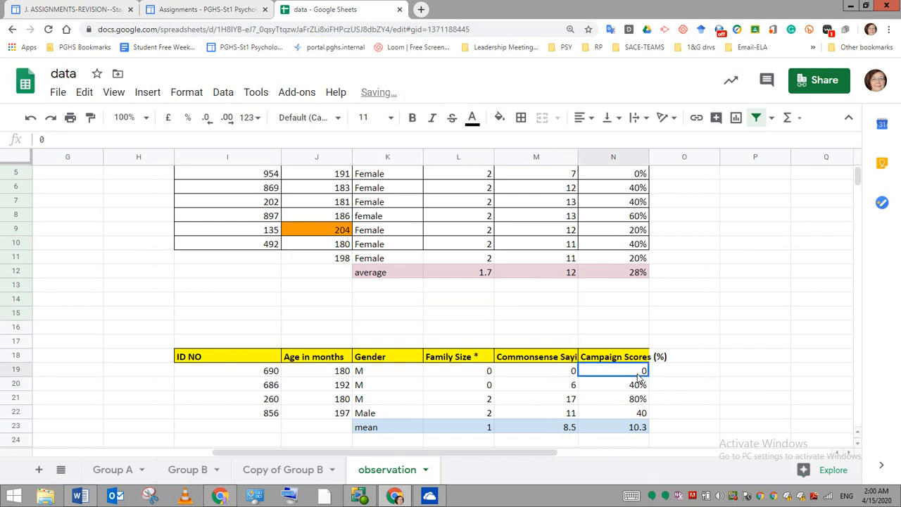
pyautogui.click(51, 138)
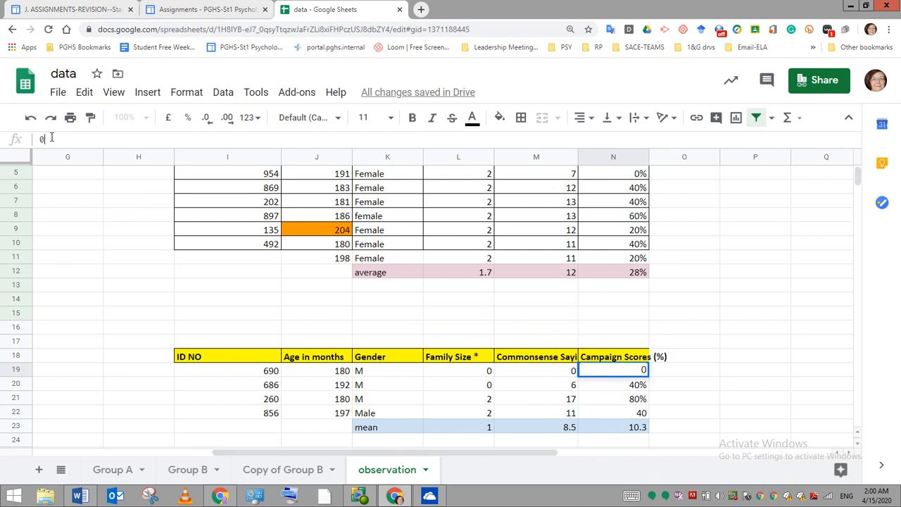
pyautogui.write('%')
pyautogui.click(633, 415)
pyautogui.doubleClick(61, 138)
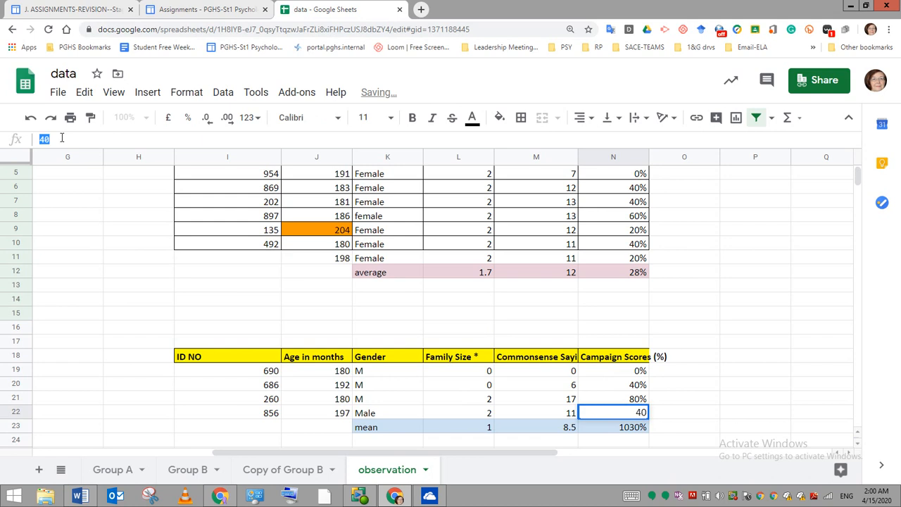
pyautogui.click(61, 138)
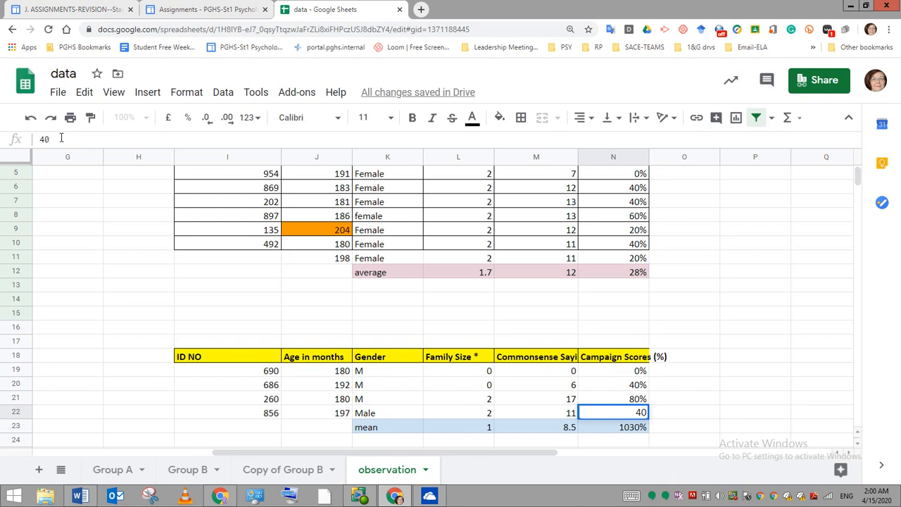
pyautogui.write('%')
pyautogui.press('Return')
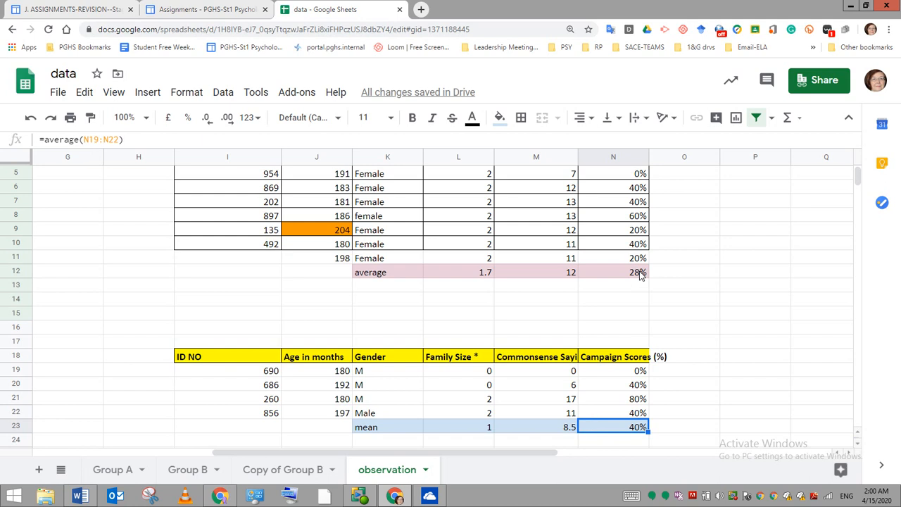
# - Start a summary table beside the group data with the labels "family size" in P11 and "common sense Qu" in P12
pyautogui.hscroll(2, 641, 274)
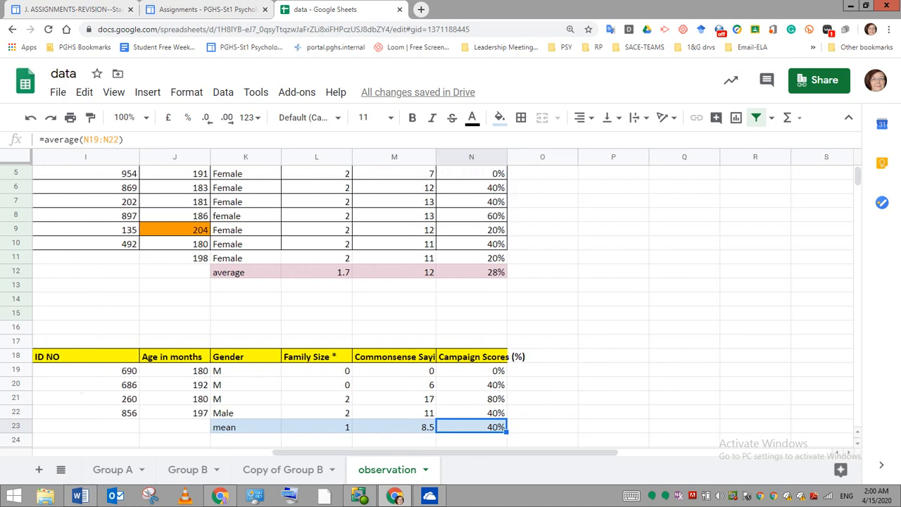
pyautogui.click(588, 260)
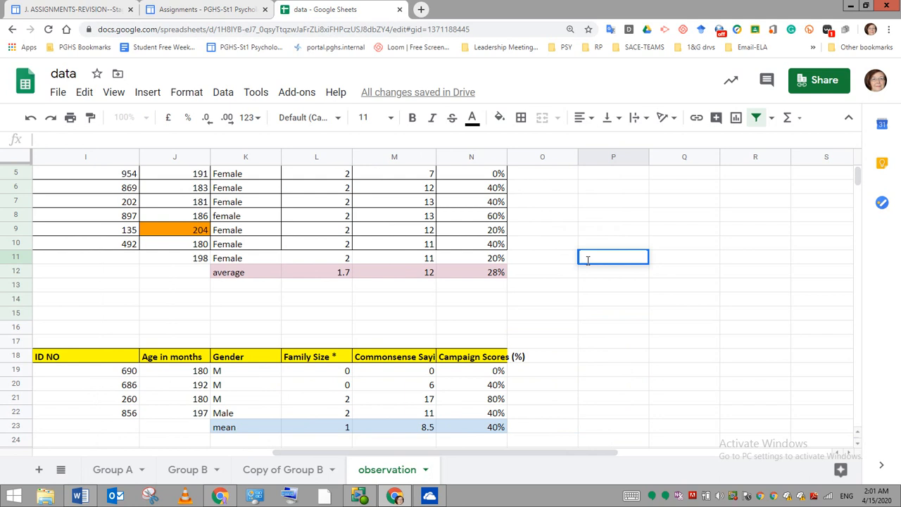
pyautogui.write('family size')
pyautogui.press('Return')
pyautogui.write('common')
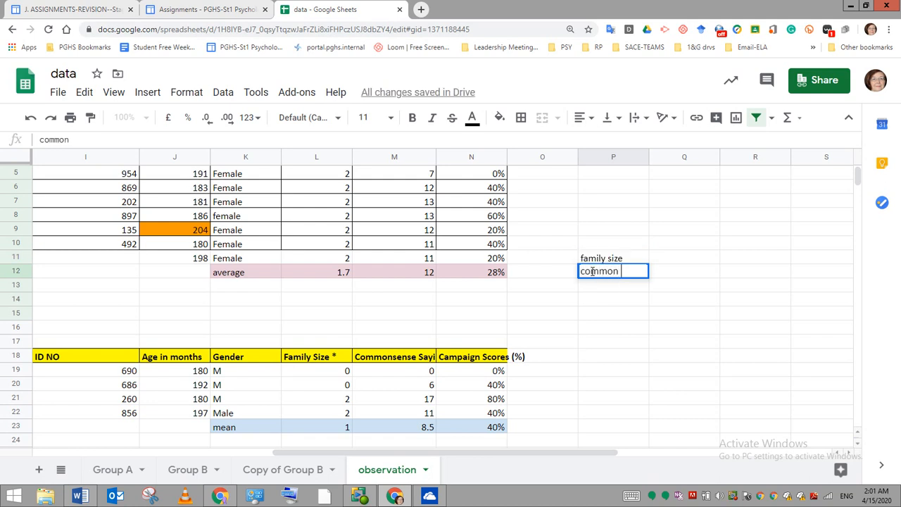
pyautogui.write(' sense Qu')
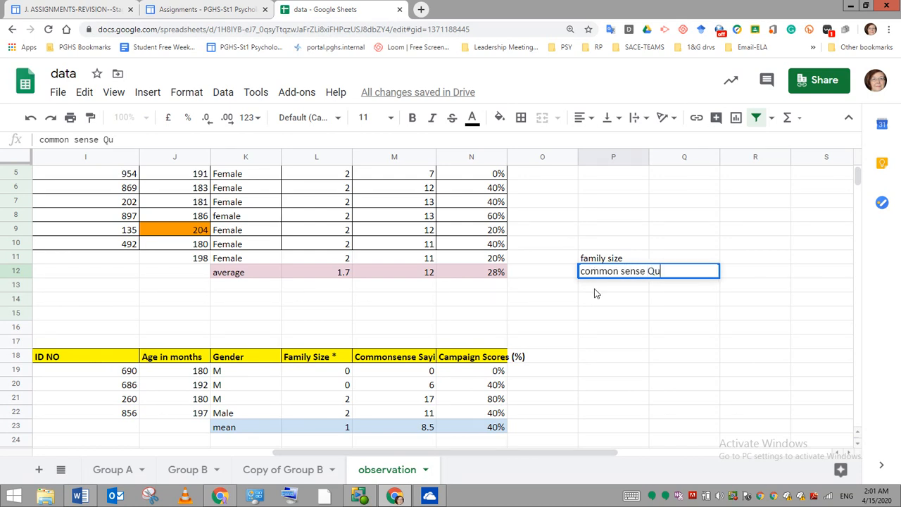
# - Add the label "Campaiggn score" in P13 and widen column P to fit the summary labels
pyautogui.click(596, 285)
pyautogui.moveTo(648, 156); pyautogui.dragTo(663, 156)
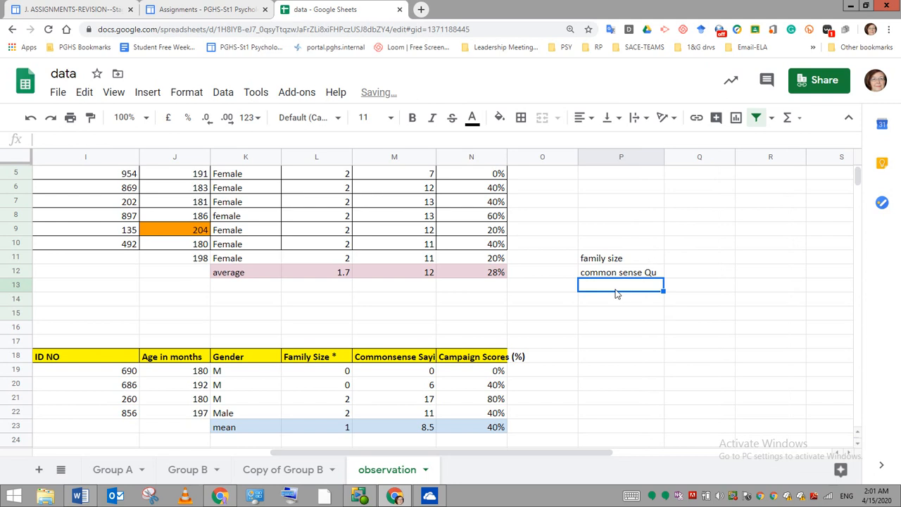
pyautogui.write('Campa')
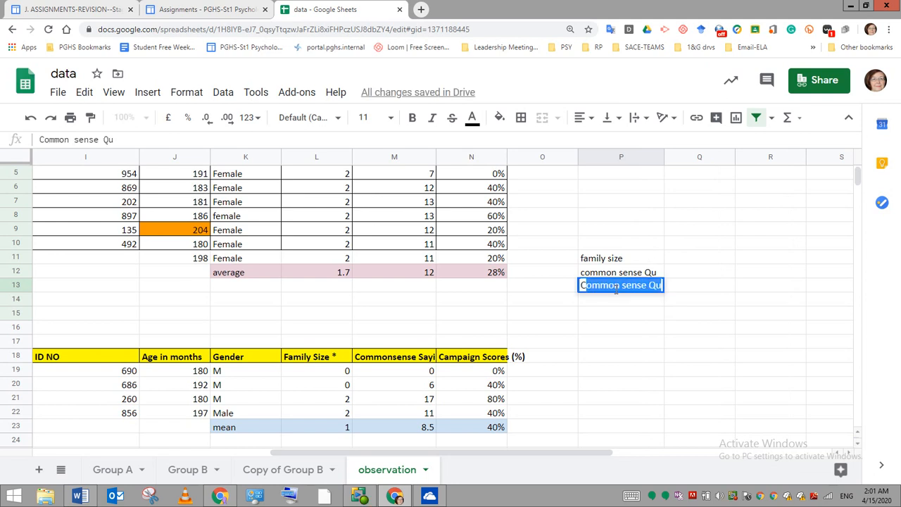
pyautogui.write('iggn score')
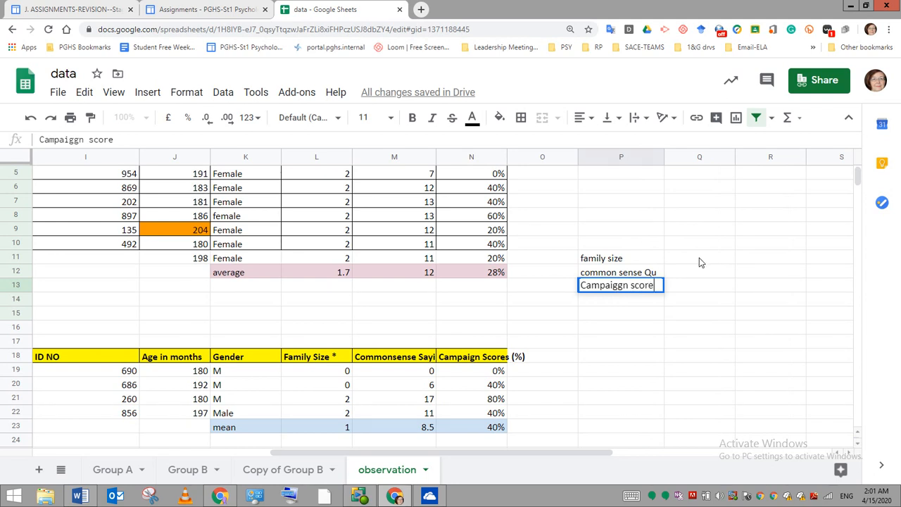
# - Enter the summary table's column headings "M" in Q10 and "F" in R10
pyautogui.click(701, 243)
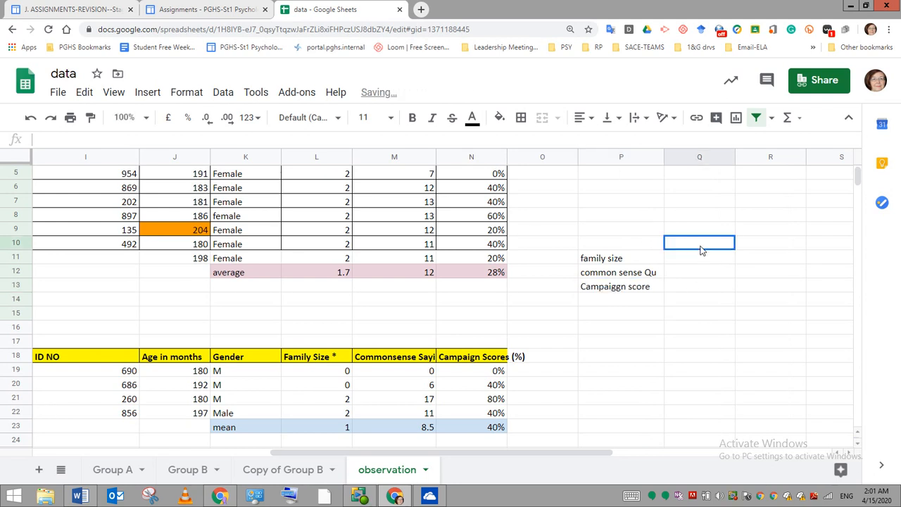
pyautogui.write('M')
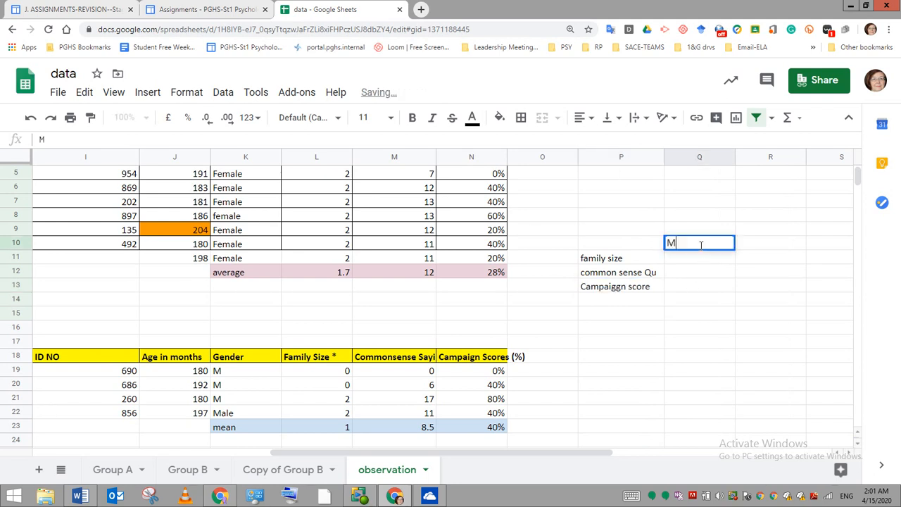
pyautogui.click(771, 245)
pyautogui.write('F')
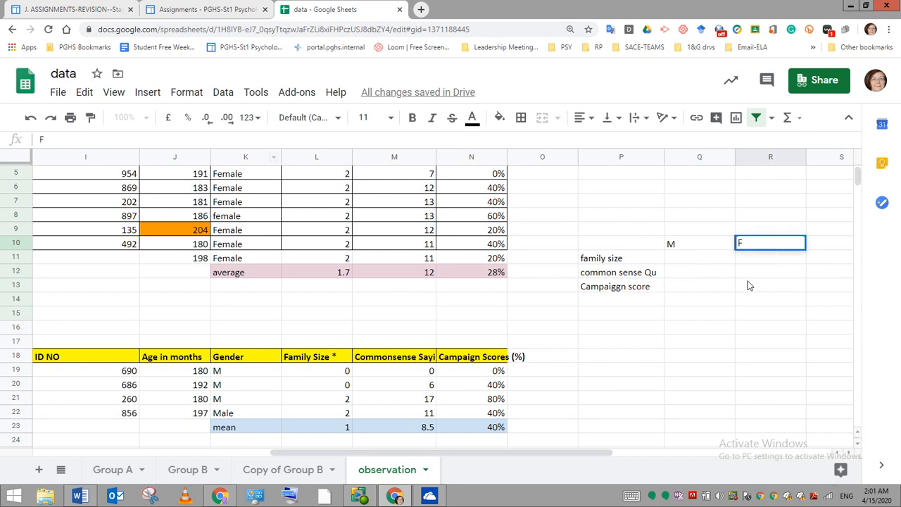
# - Fill in the family size row of the summary table with 1 for M in Q11 and 1.7 for F in R11
pyautogui.doubleClick(689, 259)
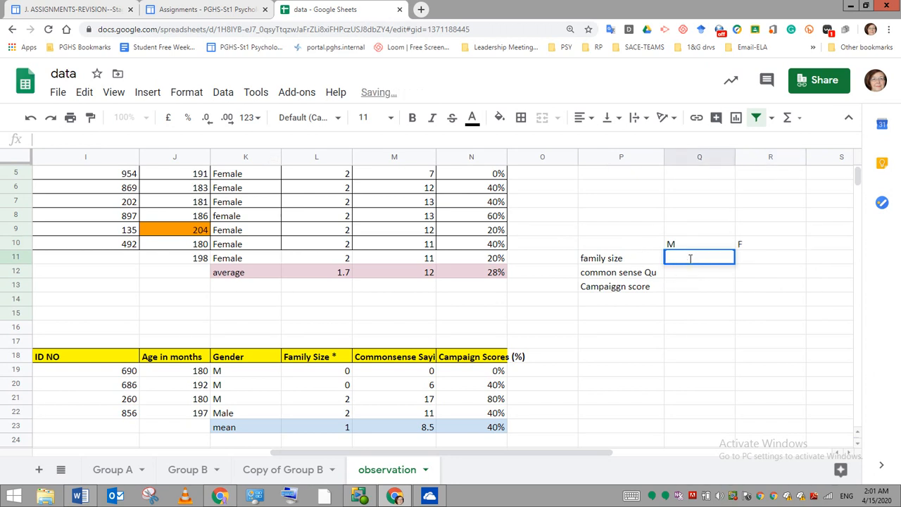
pyautogui.write('1.7')
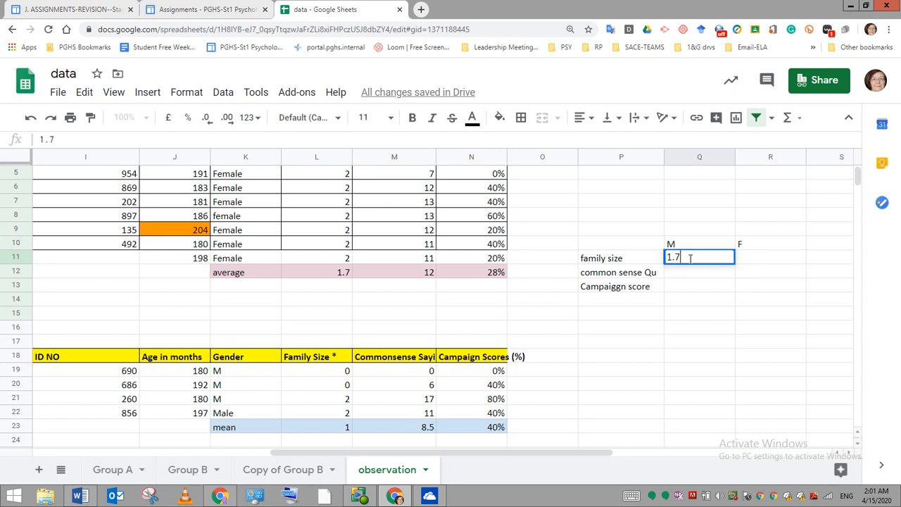
pyautogui.press('Return')
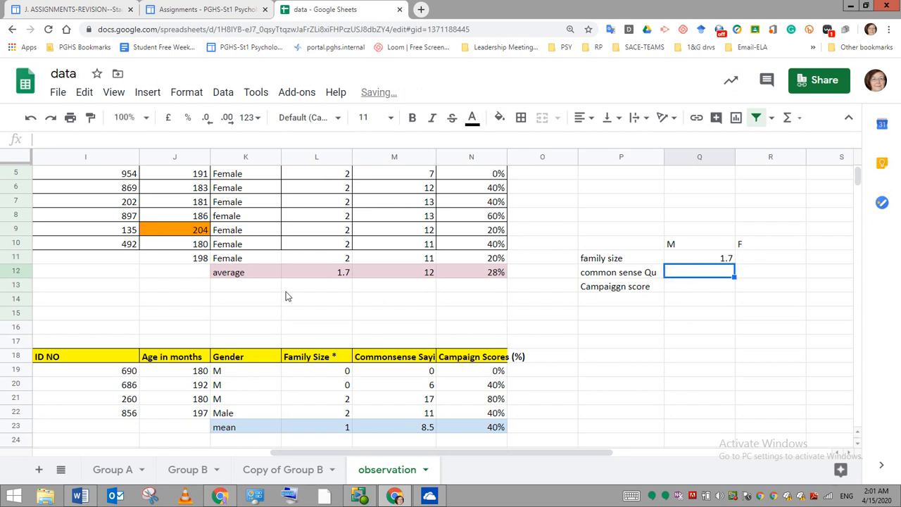
pyautogui.click(757, 264)
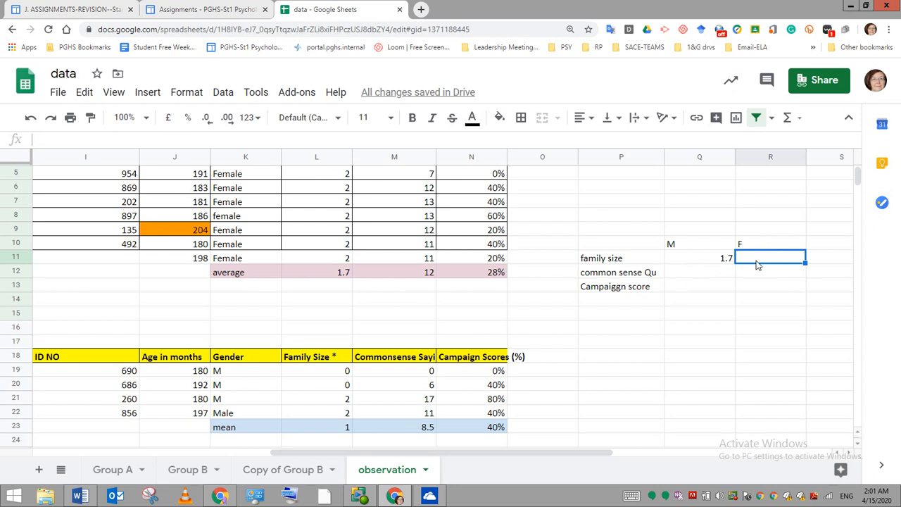
pyautogui.write('1.7')
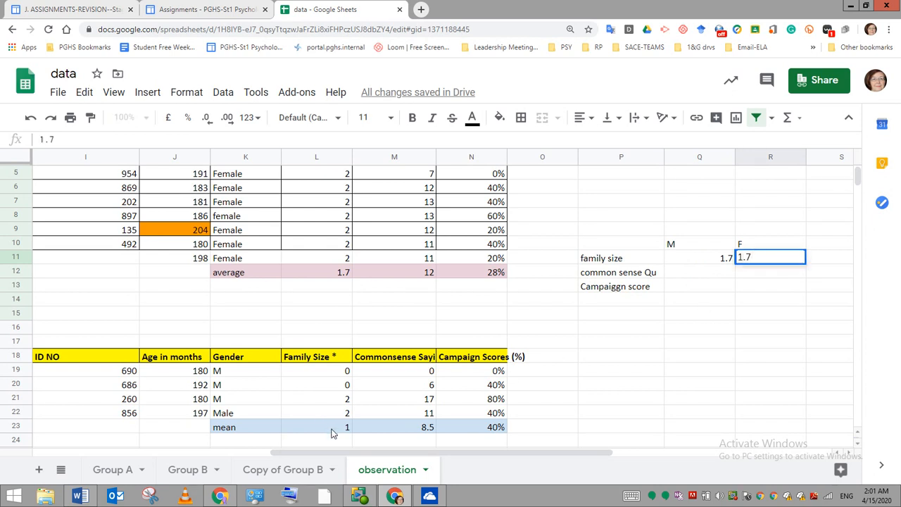
pyautogui.click(723, 260)
pyautogui.click(92, 142)
pyautogui.press('BackSpace')
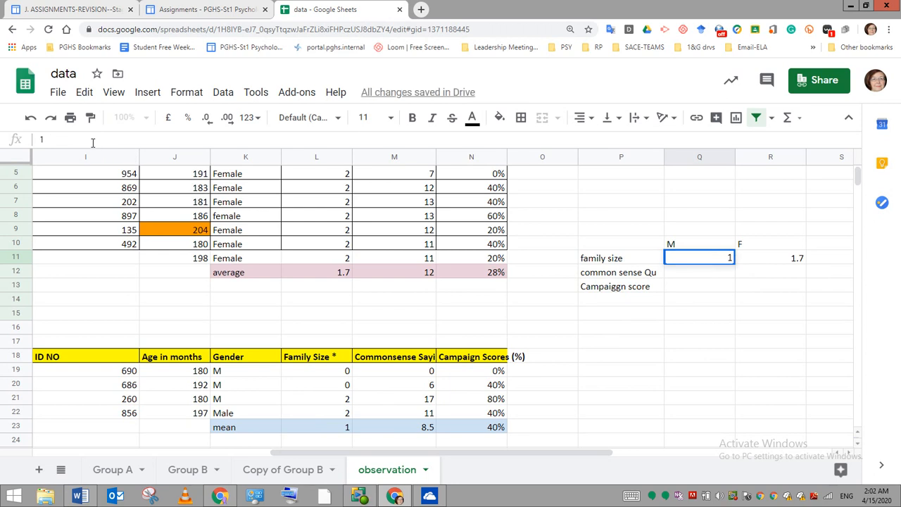
pyautogui.click(746, 328)
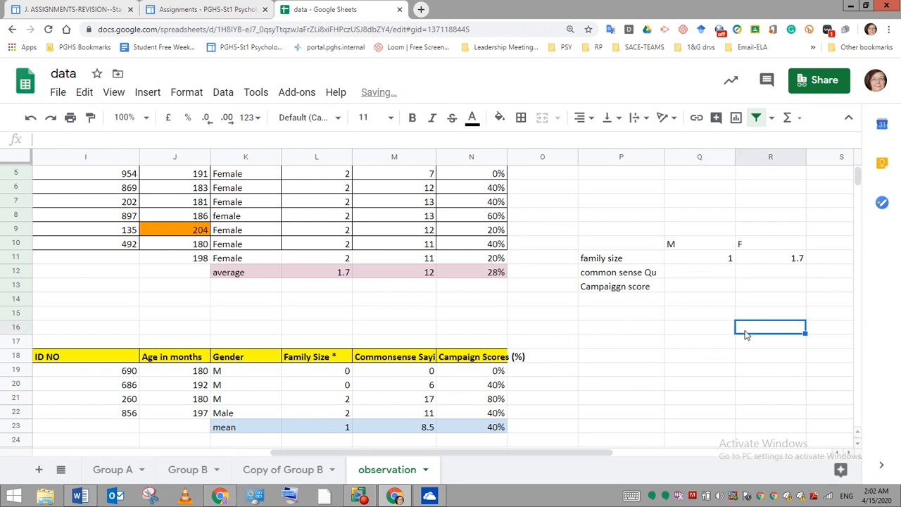
# - Shade the M column Q10:Q13 light blue and the F column R10:R13 light pink
pyautogui.click(704, 250)
pyautogui.moveTo(704, 249); pyautogui.dragTo(708, 285)
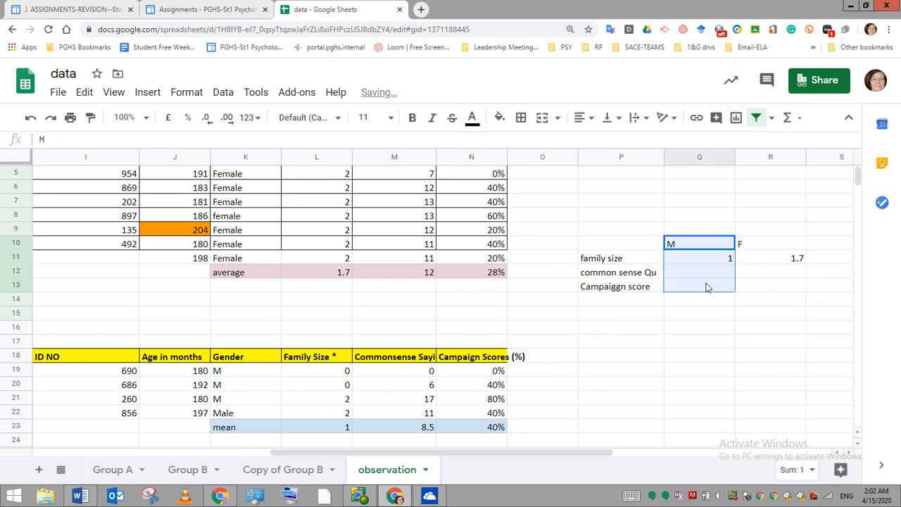
pyautogui.click(499, 120)
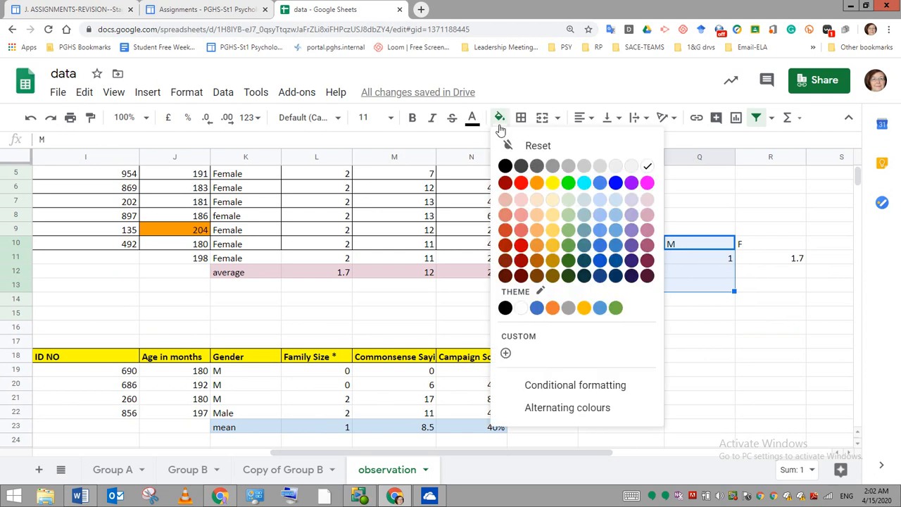
pyautogui.click(612, 202)
pyautogui.click(695, 394)
pyautogui.moveTo(764, 246); pyautogui.dragTo(766, 287)
pyautogui.click(499, 117)
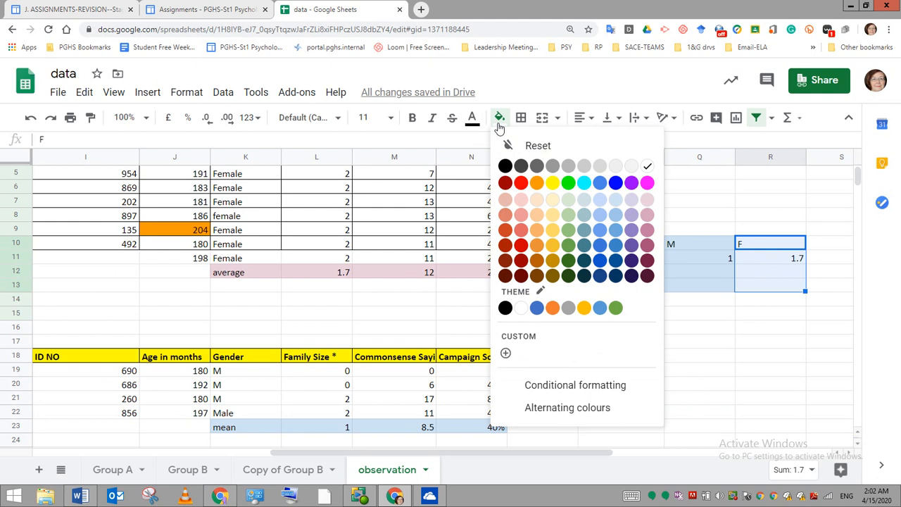
pyautogui.click(646, 210)
pyautogui.click(619, 201)
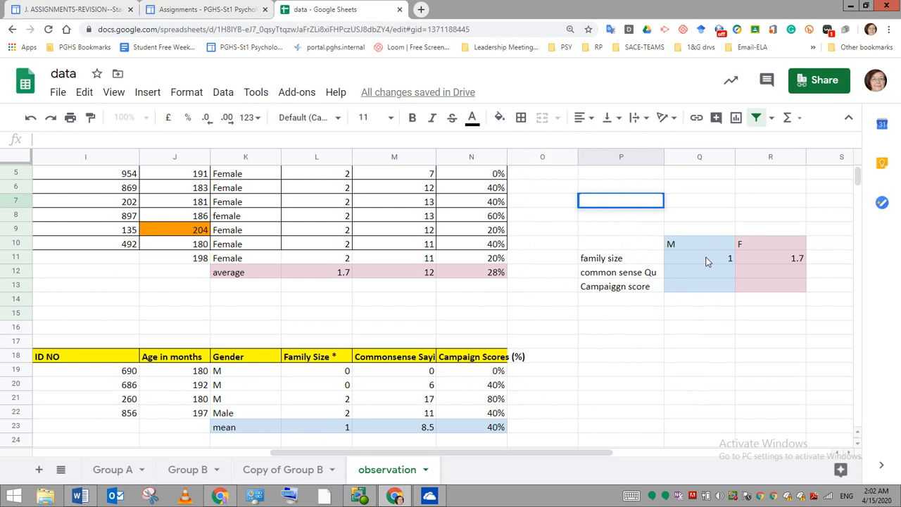
# - Enter the female averages in the summary table: 12 for common sense in R12 and 28% for campaign score in R13
pyautogui.doubleClick(785, 273)
pyautogui.write('12')
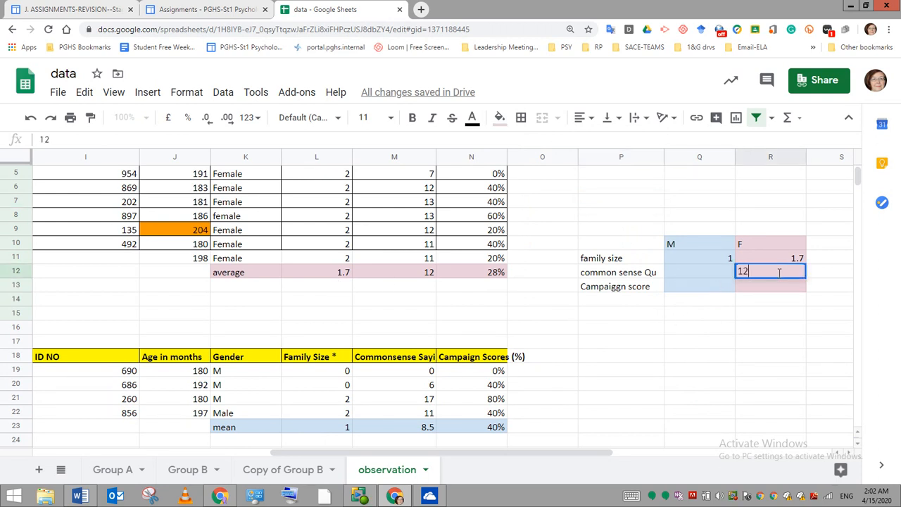
pyautogui.doubleClick(783, 286)
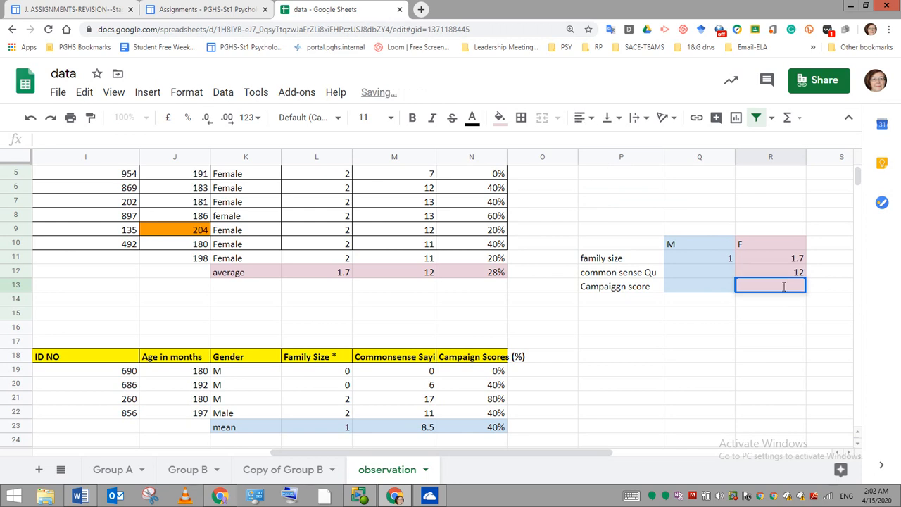
pyautogui.write('28')
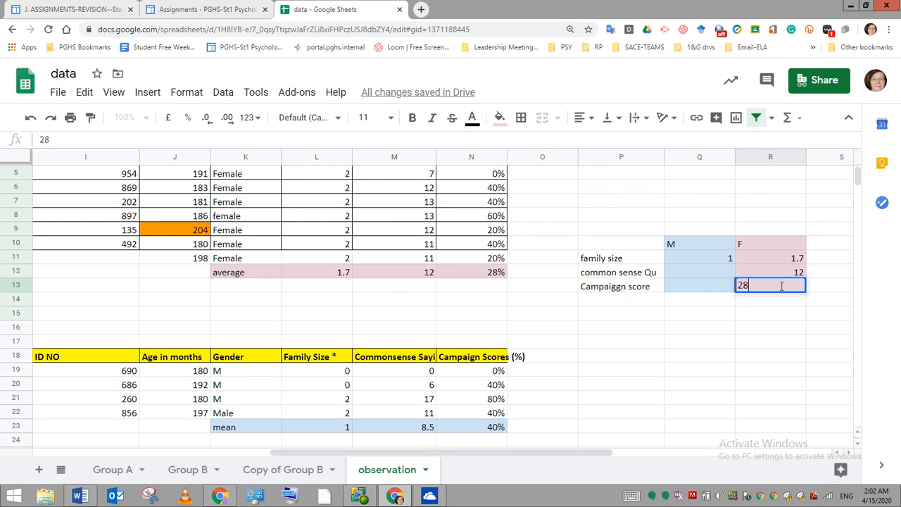
pyautogui.write('%')
# - Enter the male means in the summary table: 8.5 for common sense in Q12 and 40% for campaign score in Q13
pyautogui.click(695, 277)
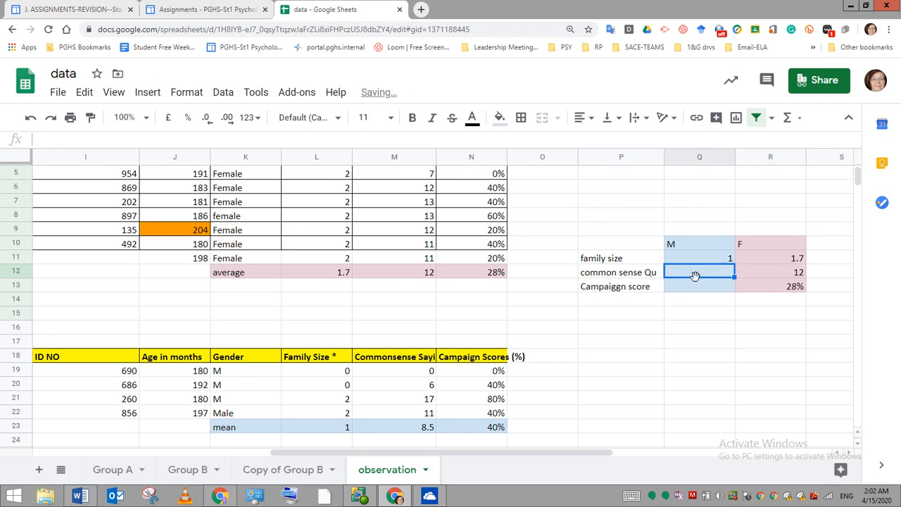
pyautogui.write('8')
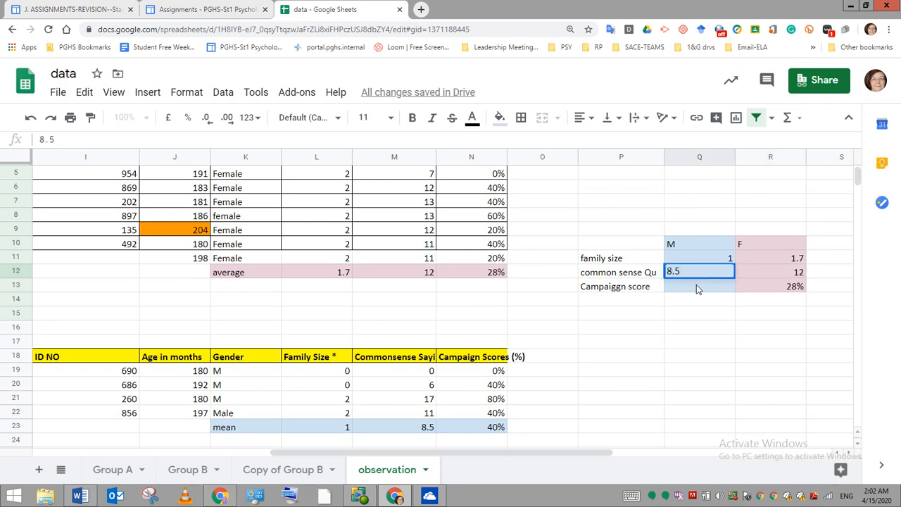
pyautogui.write('.5')
pyautogui.doubleClick(696, 285)
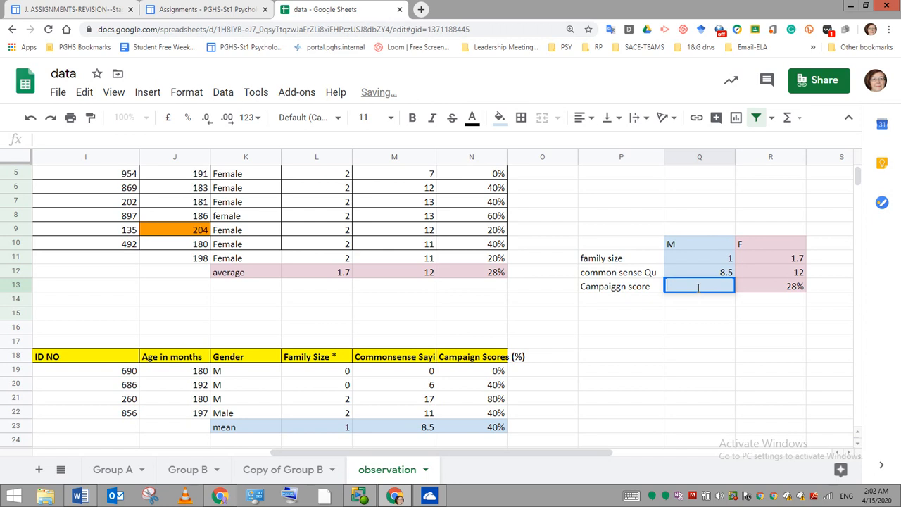
pyautogui.write('40')
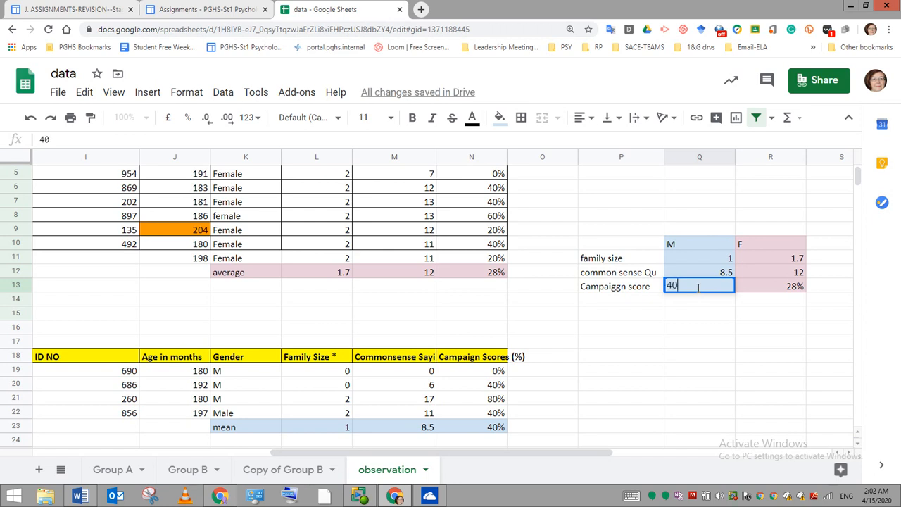
pyautogui.write('%')
pyautogui.click(698, 318)
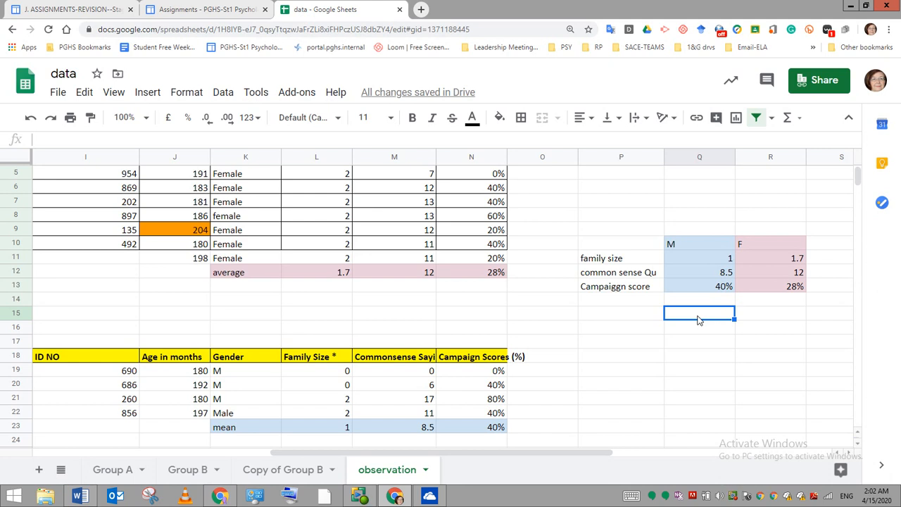
# - Insert a column chart from the summary table P10:R13
pyautogui.click(606, 245)
pyautogui.moveTo(660, 253); pyautogui.dragTo(752, 286)
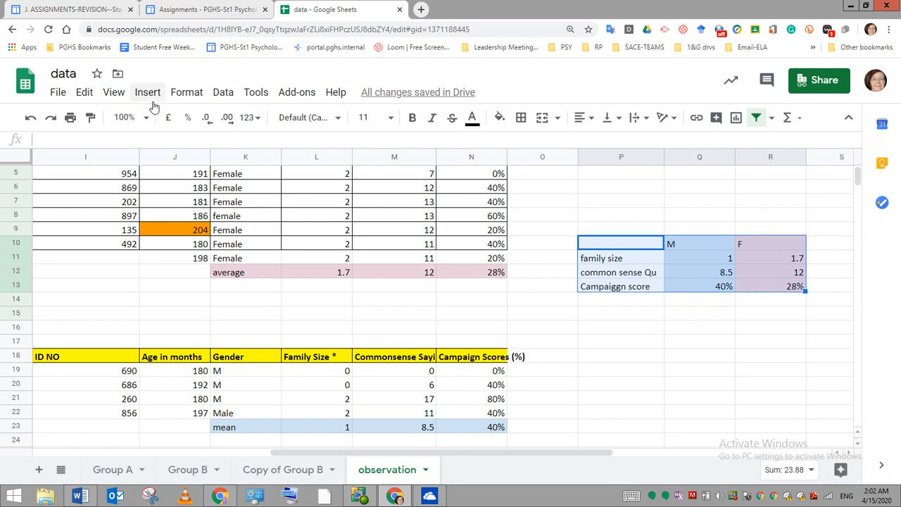
pyautogui.click(220, 95)
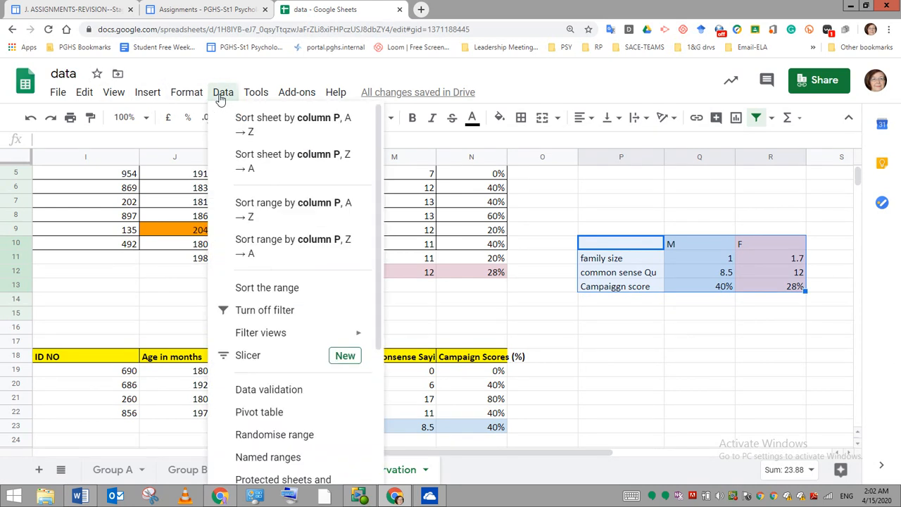
pyautogui.moveTo(150, 97)
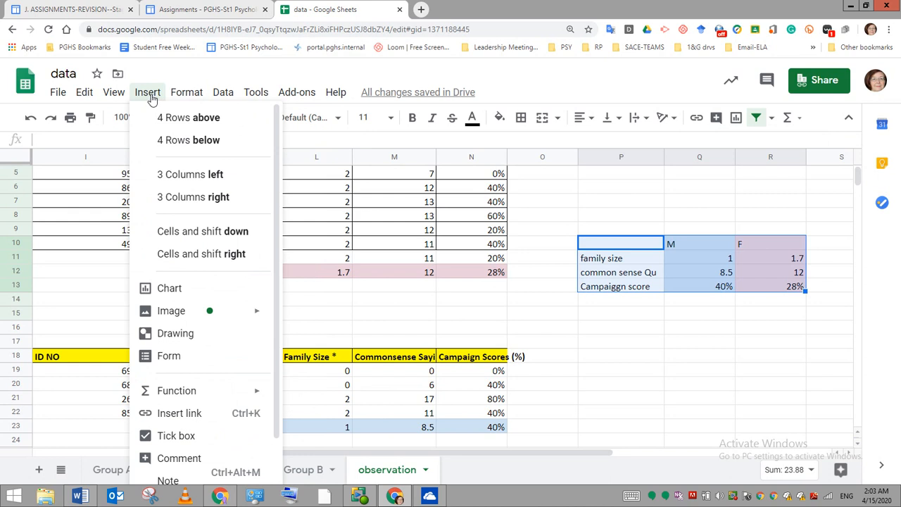
pyautogui.click(169, 290)
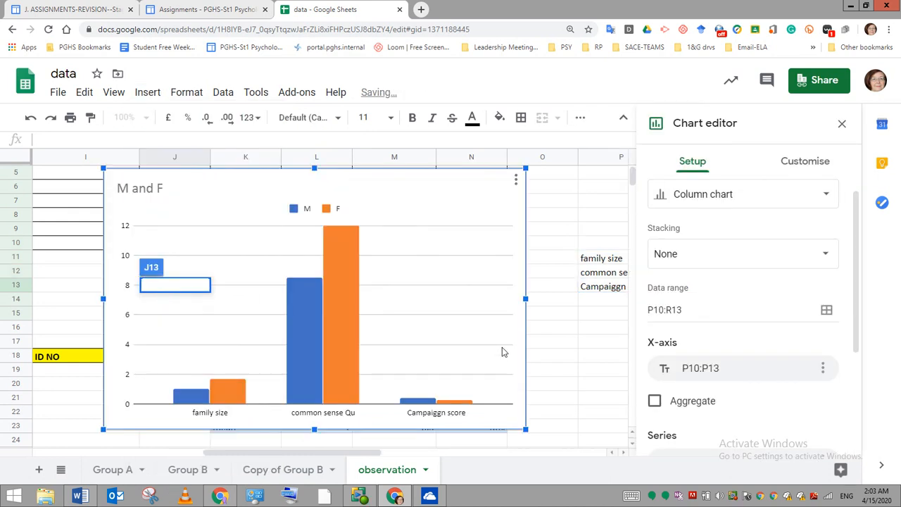
# - Shrink the new column chart and move it beside the summary table, over columns K to O
pyautogui.moveTo(528, 429); pyautogui.dragTo(382, 359)
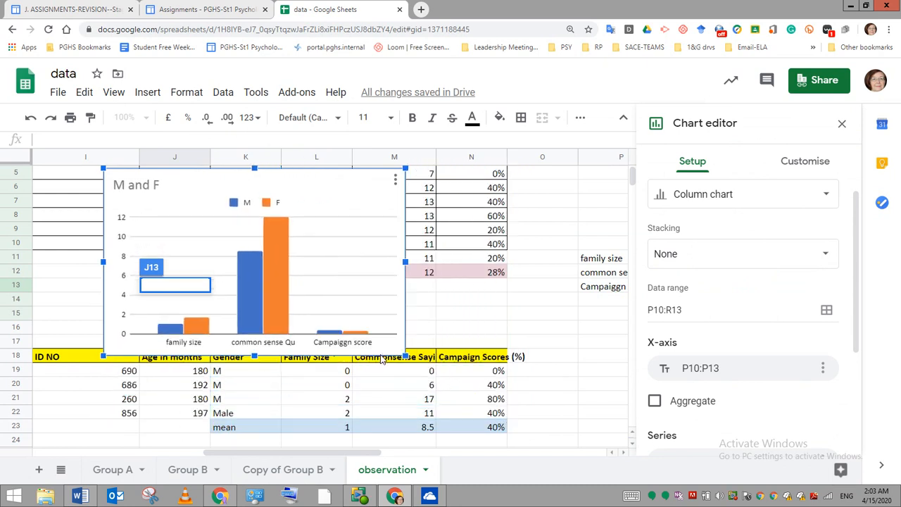
pyautogui.click(601, 387)
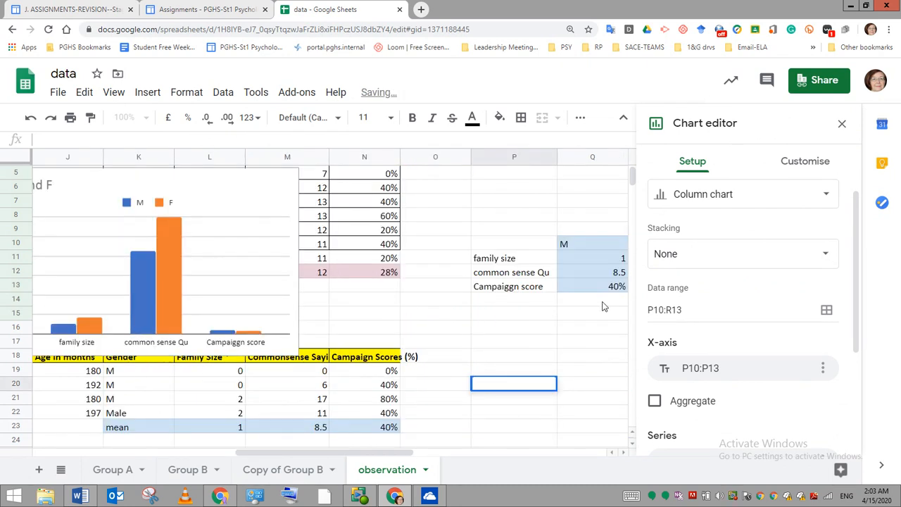
pyautogui.click(841, 124)
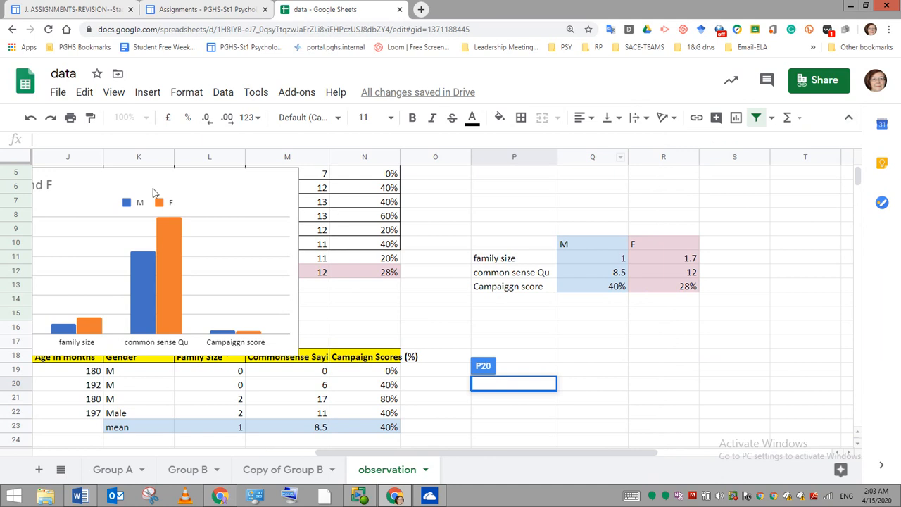
pyautogui.click(238, 189)
pyautogui.moveTo(239, 189); pyautogui.dragTo(341, 223)
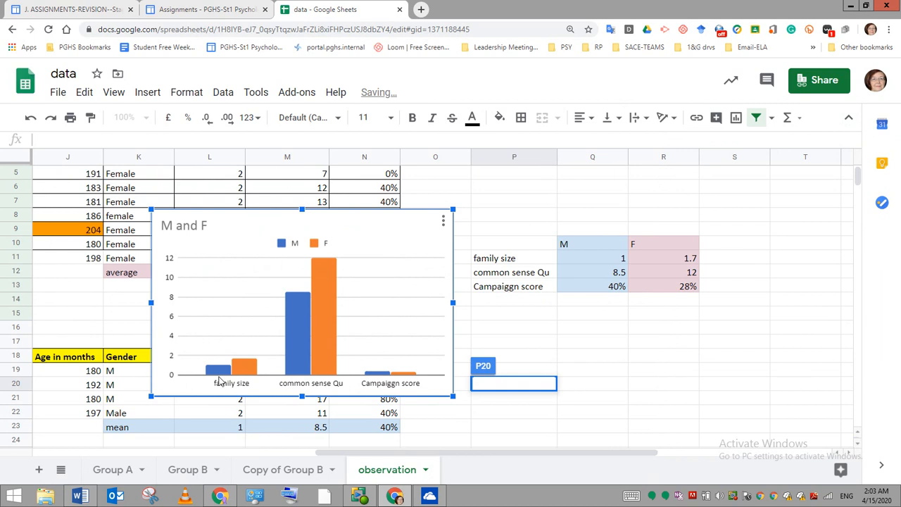
# - Recolour the chart's F series light pink to match the female column of the summary table
pyautogui.moveTo(238, 379)
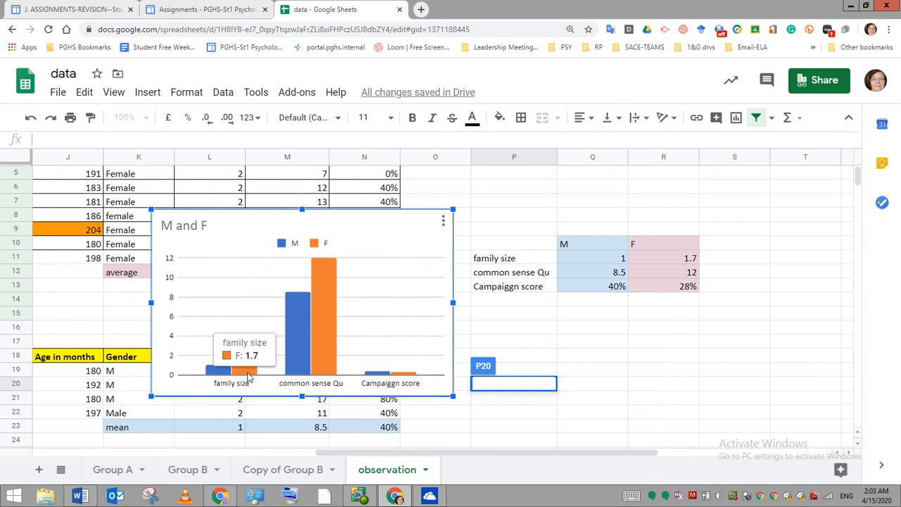
pyautogui.rightClick(322, 294)
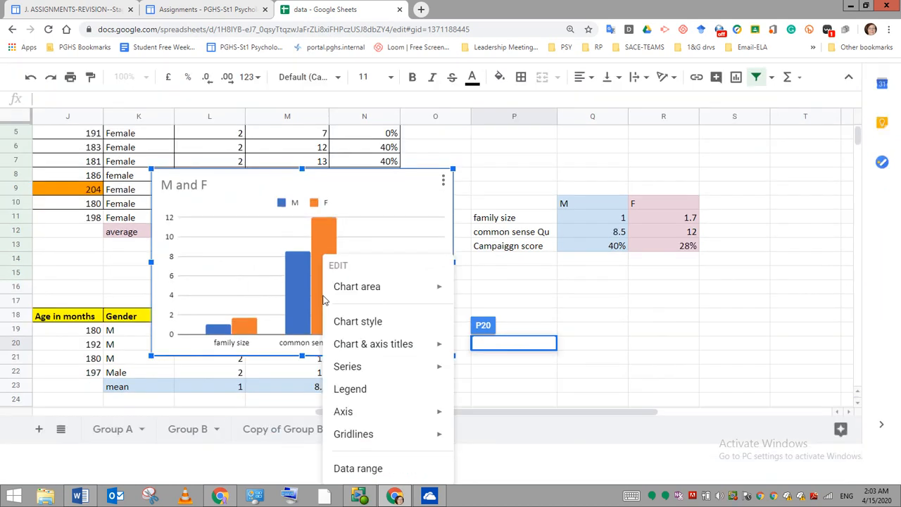
pyautogui.doubleClick(319, 295)
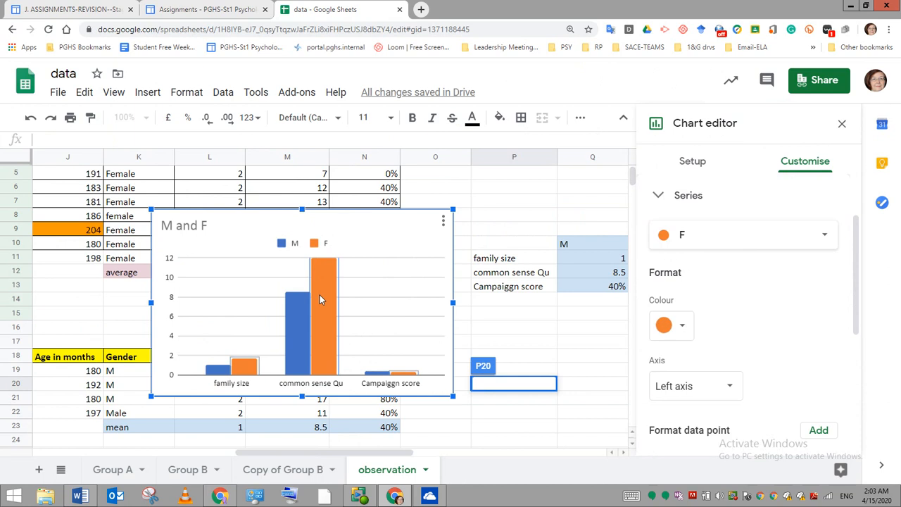
pyautogui.click(683, 328)
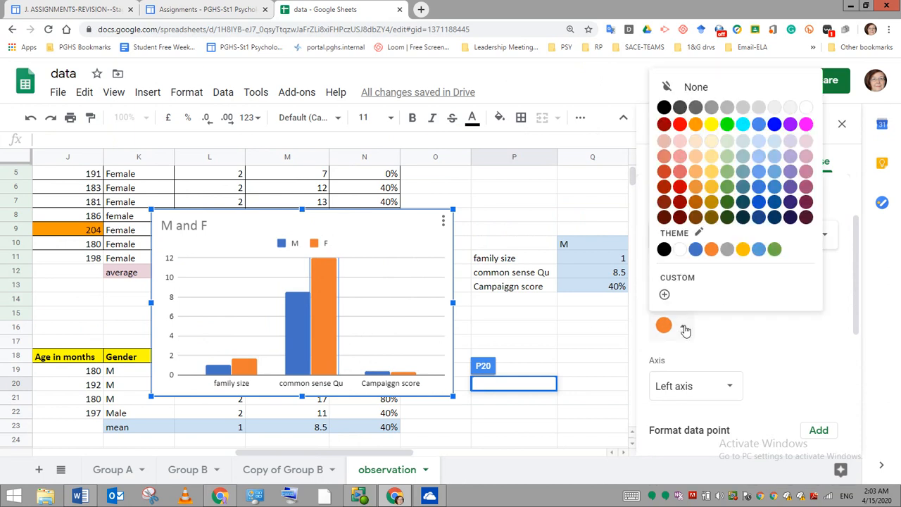
pyautogui.click(810, 144)
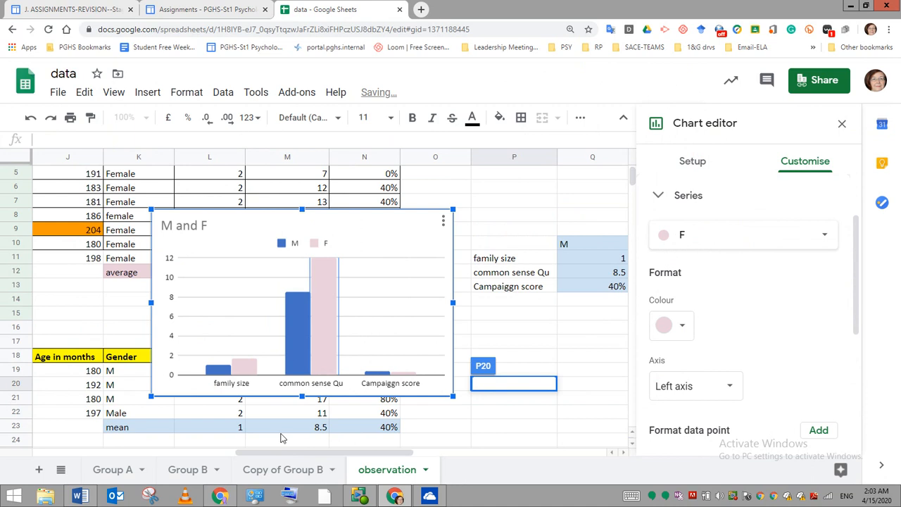
# - Recolour the chart's M series light blue to match the male column, and close the chart editor
pyautogui.click(294, 367)
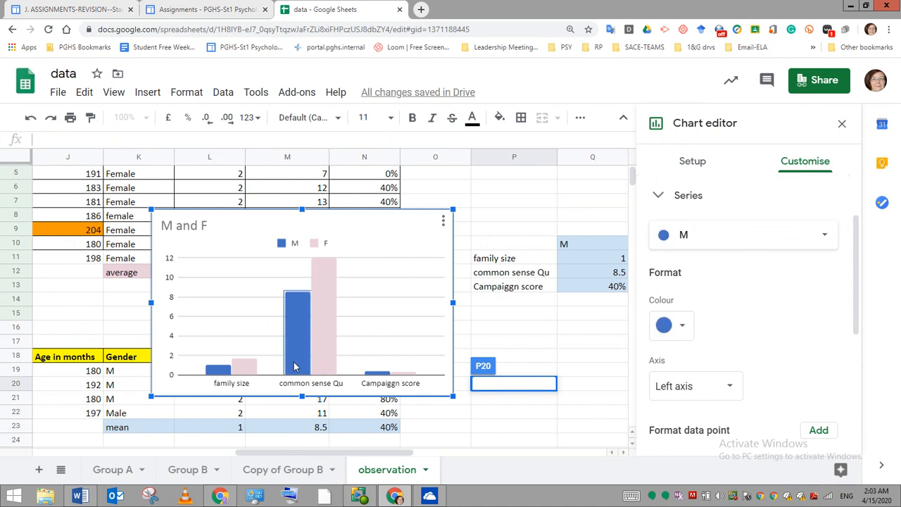
pyautogui.click(683, 327)
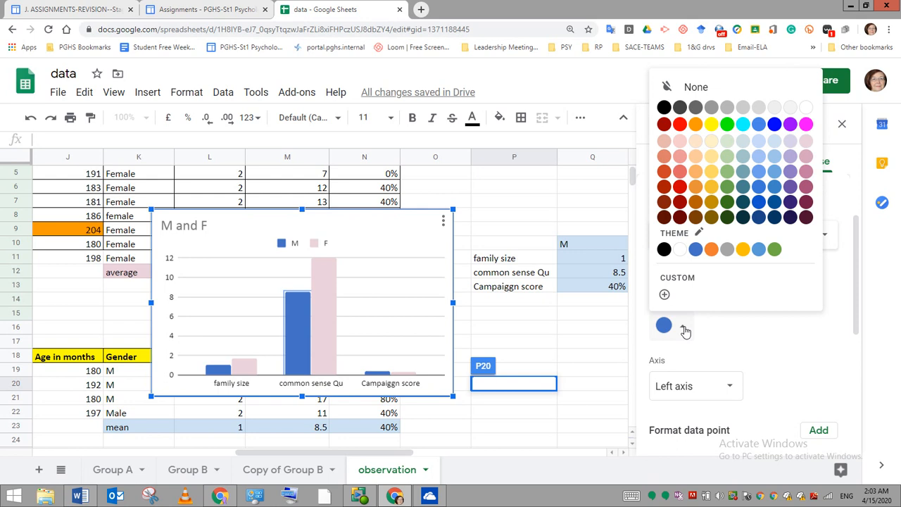
pyautogui.click(682, 326)
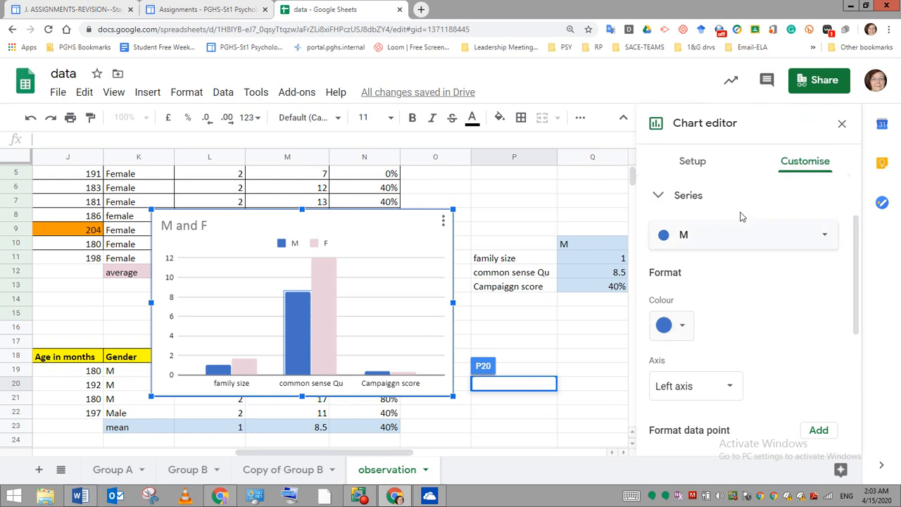
pyautogui.click(683, 327)
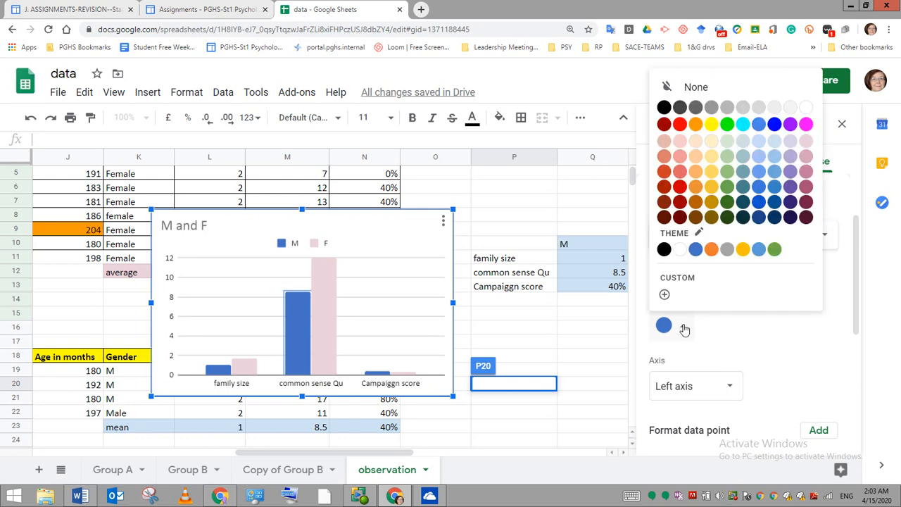
pyautogui.click(773, 141)
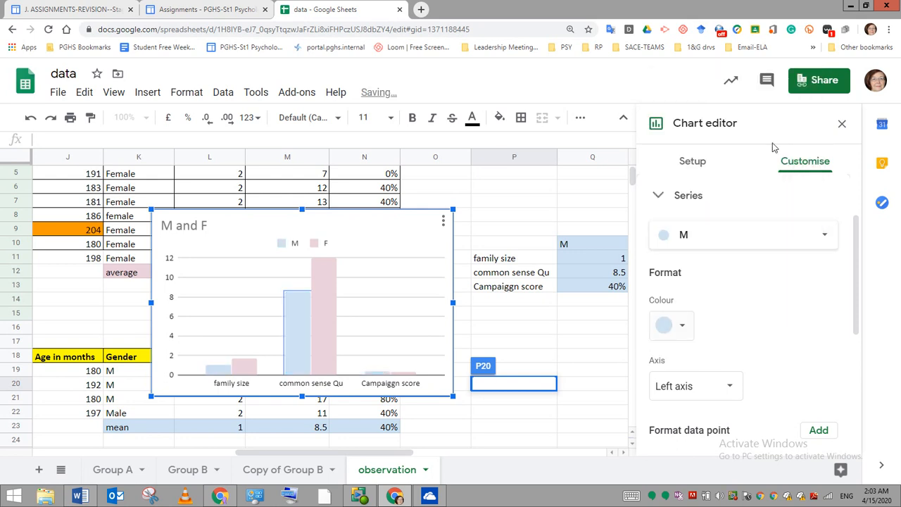
pyautogui.click(479, 442)
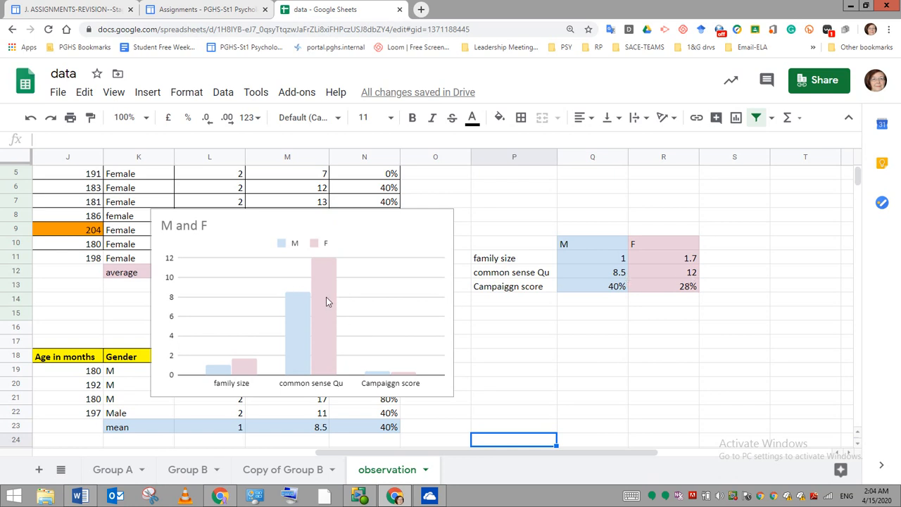
pyautogui.doubleClick(379, 377)
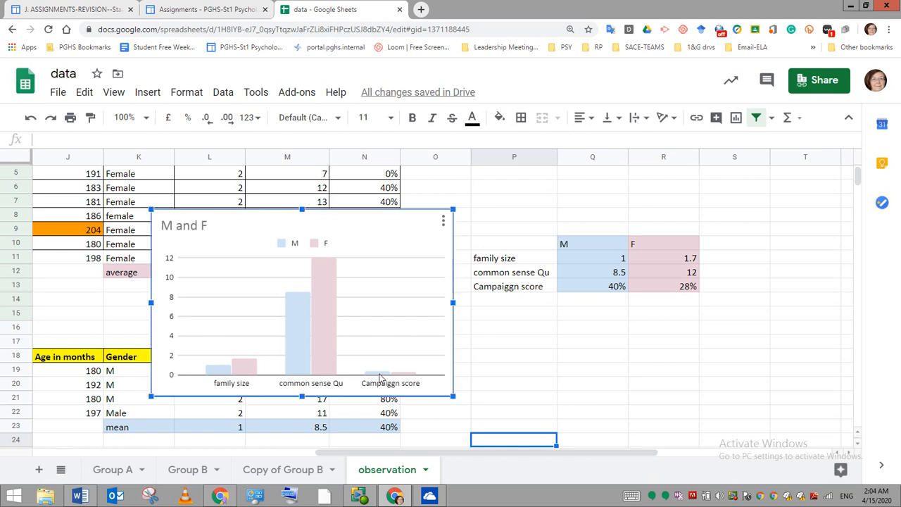
pyautogui.click(466, 361)
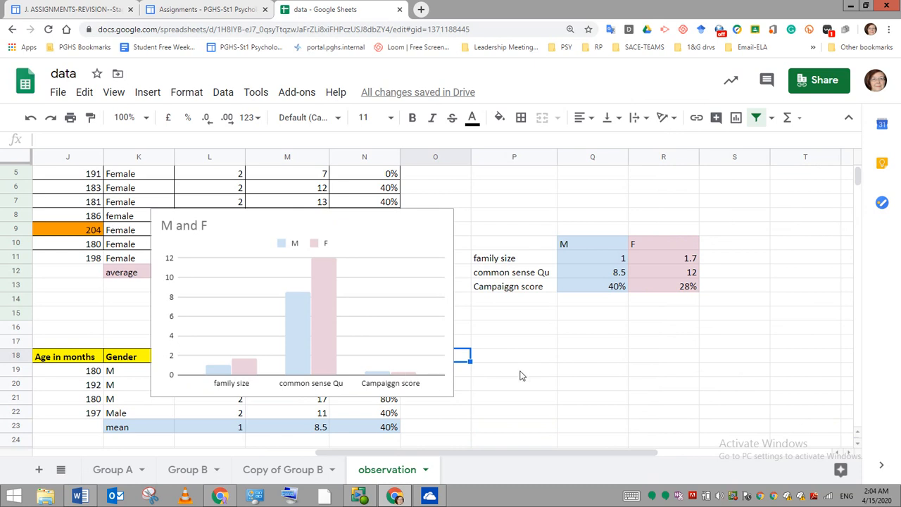
pyautogui.click(577, 336)
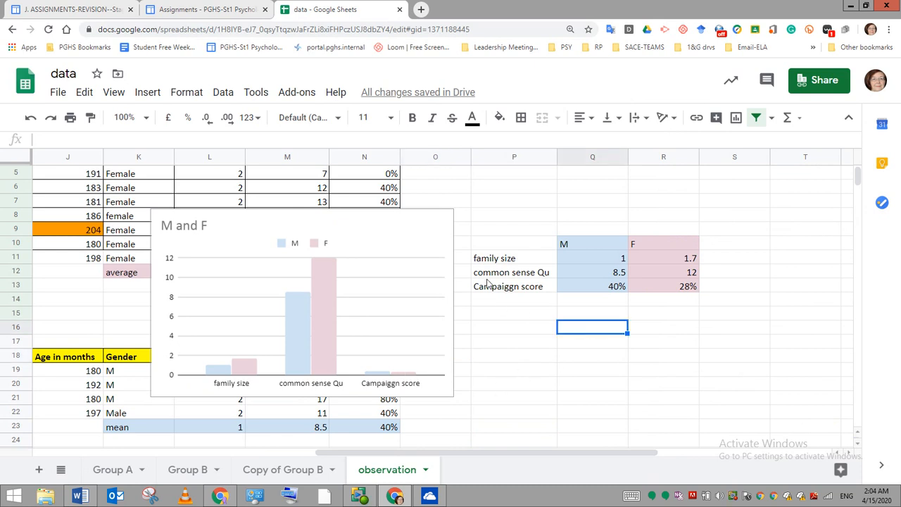
pyautogui.click(488, 289)
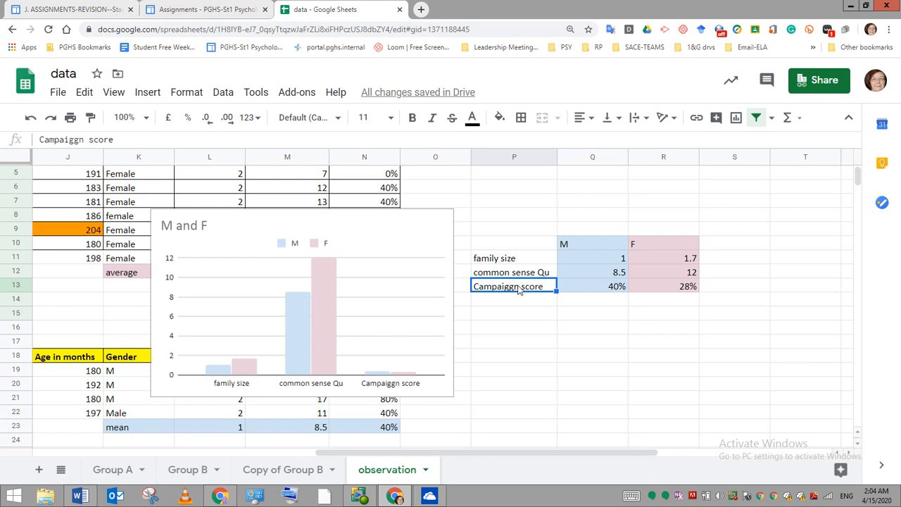
pyautogui.moveTo(491, 250); pyautogui.dragTo(675, 290)
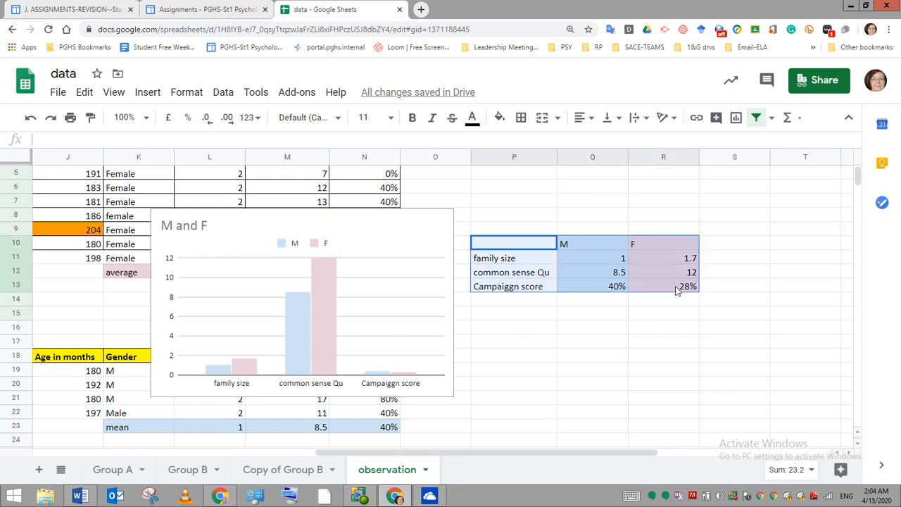
pyautogui.doubleClick(677, 290)
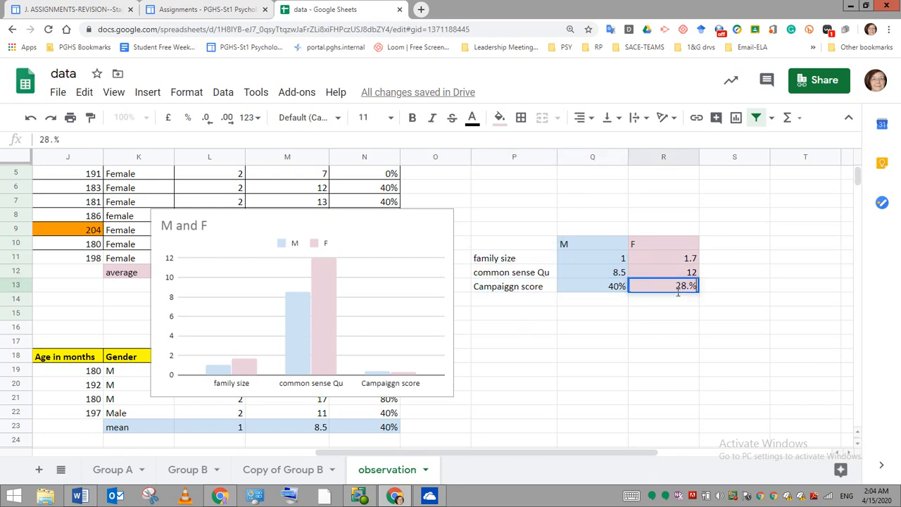
pyautogui.moveTo(479, 323); pyautogui.dragTo(659, 345)
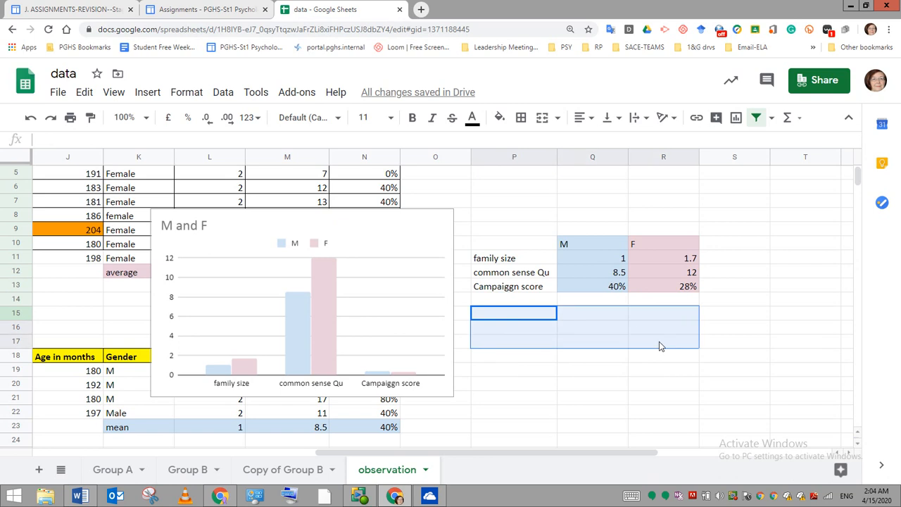
pyautogui.write('https://youtu.be/hpcZ0ztxryM')
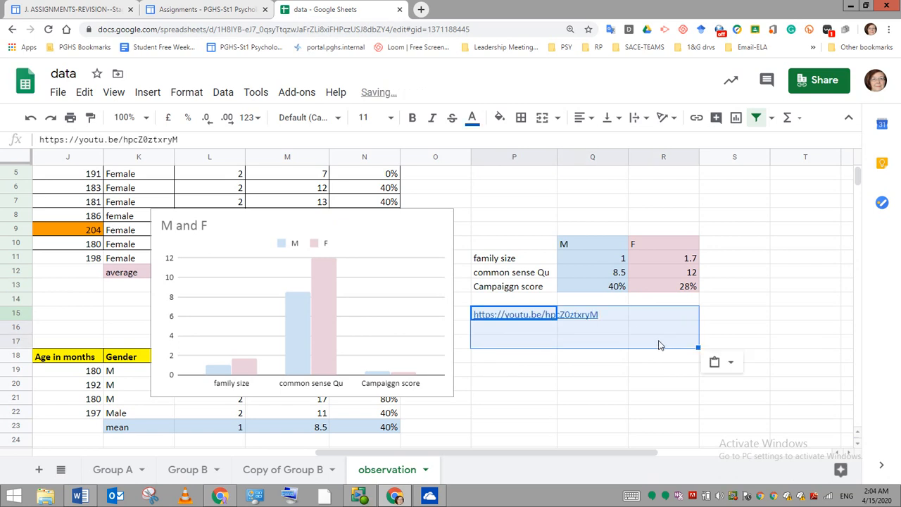
pyautogui.press('Delete')
# - Copy the summary table P10:R13 and paste the duplicate below it, starting at P15
pyautogui.click(503, 246)
pyautogui.moveTo(503, 246)
pyautogui.mouseDown()
pyautogui.moveTo(662, 274)
pyautogui.moveTo(665, 287)
pyautogui.mouseUp()
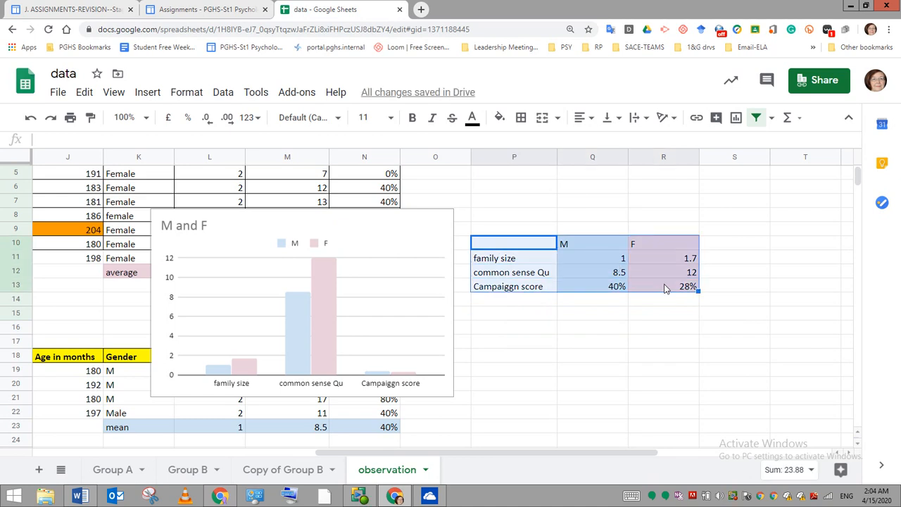
pyautogui.hotkey('ctrl', 'c')
pyautogui.click(565, 345)
pyautogui.moveTo(502, 318); pyautogui.dragTo(685, 350)
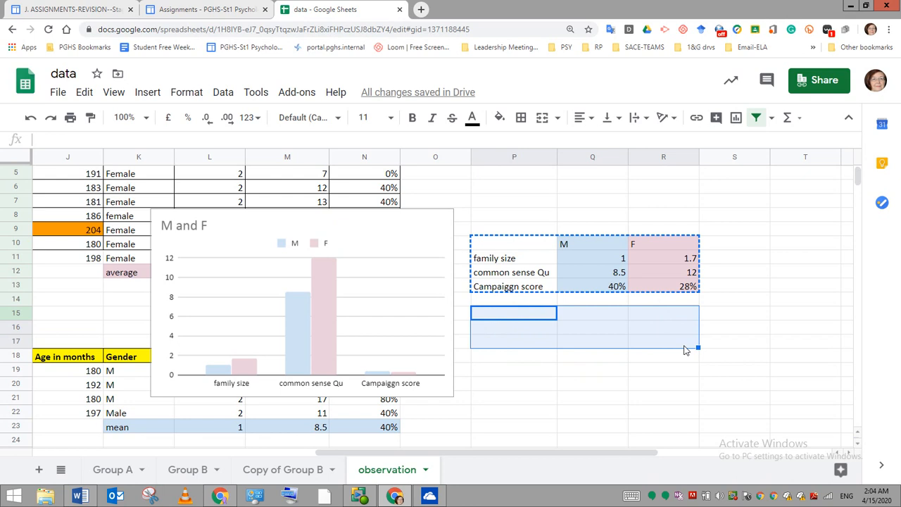
pyautogui.hotkey('ctrl', 'v')
pyautogui.click(608, 397)
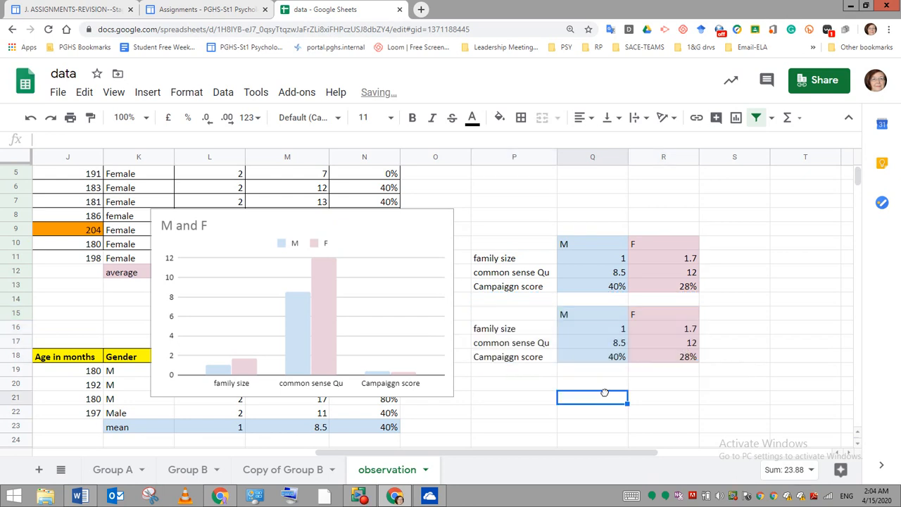
# - Clear the family size row, P16:R16, in the duplicated summary table
pyautogui.click(483, 338)
pyautogui.moveTo(482, 333); pyautogui.dragTo(669, 326)
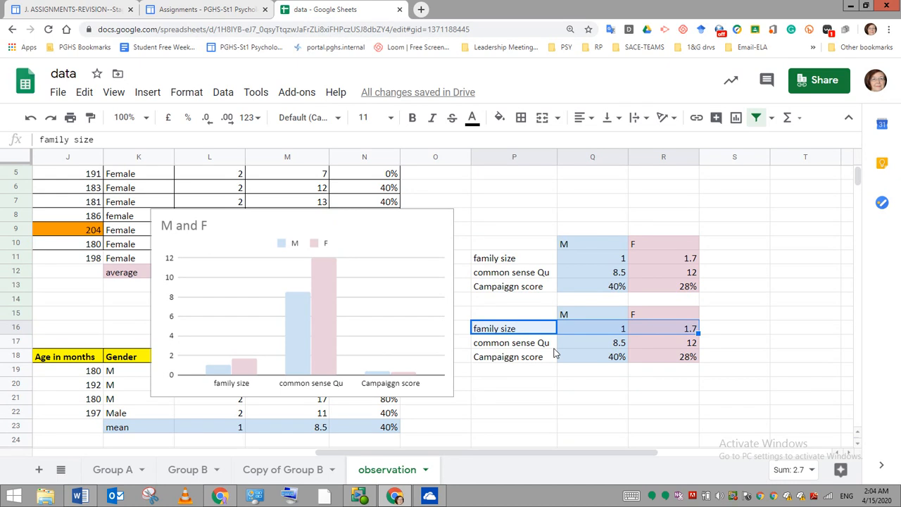
pyautogui.press('Delete')
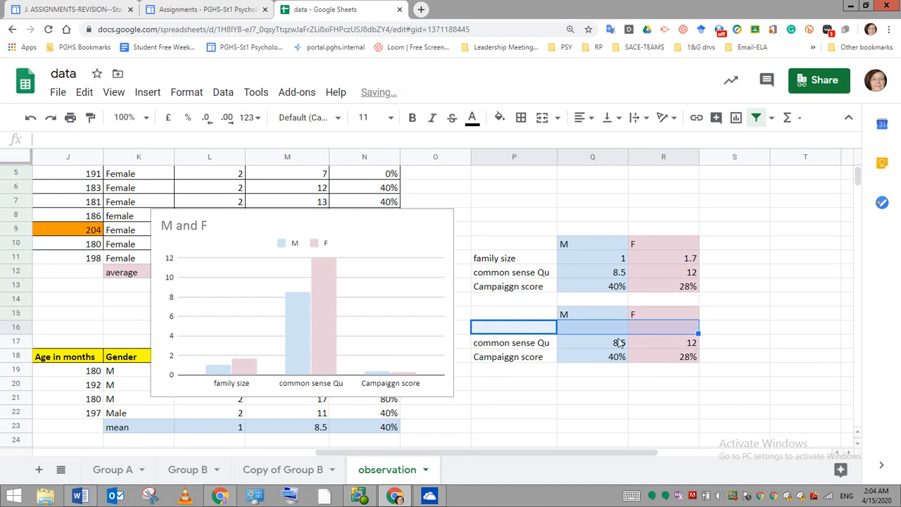
pyautogui.click(614, 370)
# - Enter column labels directly above the duplicate table's remaining data: m in Q16 and f in R16
pyautogui.click(580, 330)
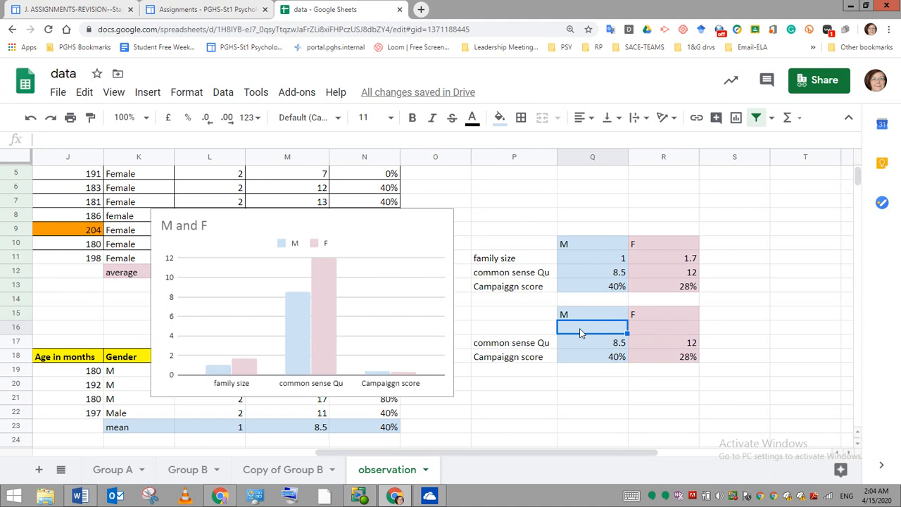
pyautogui.write('m')
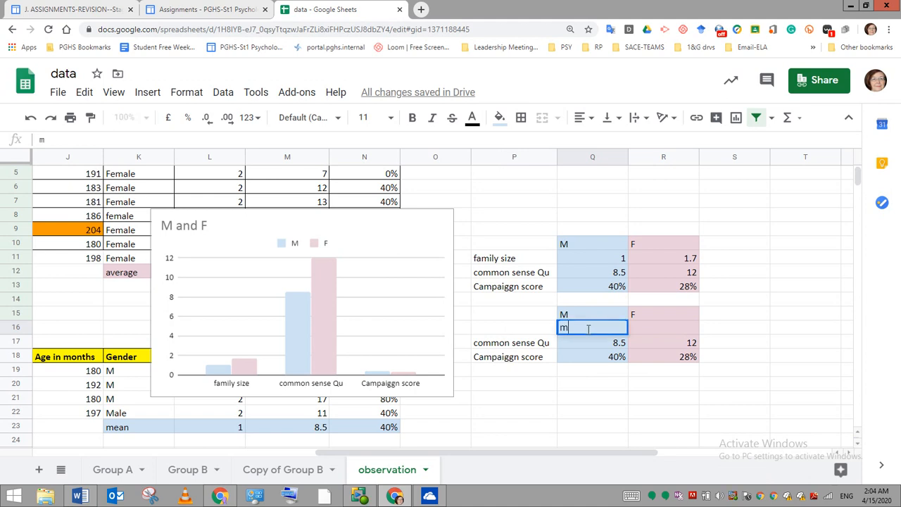
pyautogui.click(649, 332)
pyautogui.write('f')
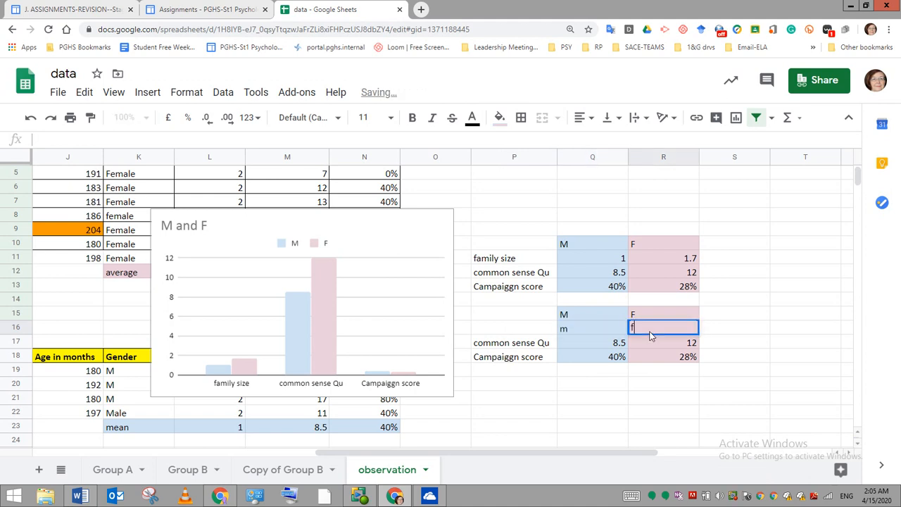
pyautogui.click(578, 399)
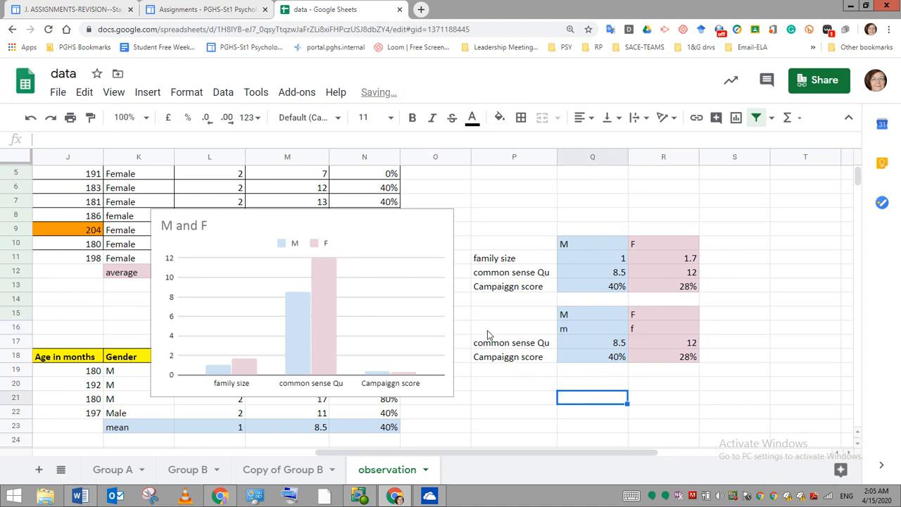
pyautogui.moveTo(488, 331)
pyautogui.mouseDown()
pyautogui.moveTo(658, 332)
pyautogui.moveTo(672, 362)
pyautogui.mouseUp()
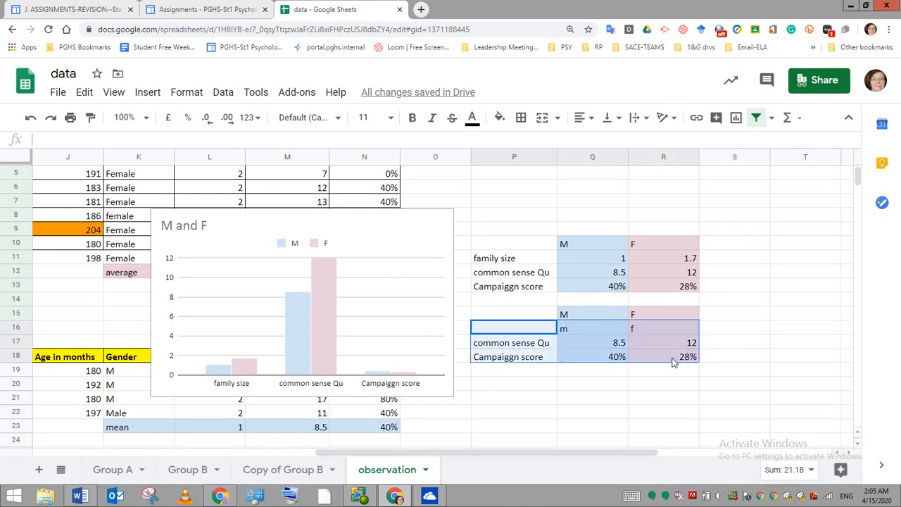
pyautogui.click(622, 386)
# - Change the duplicate table's campaign scores from percentages to plain numbers: 40 in Q18 and 28 in R18
pyautogui.click(619, 361)
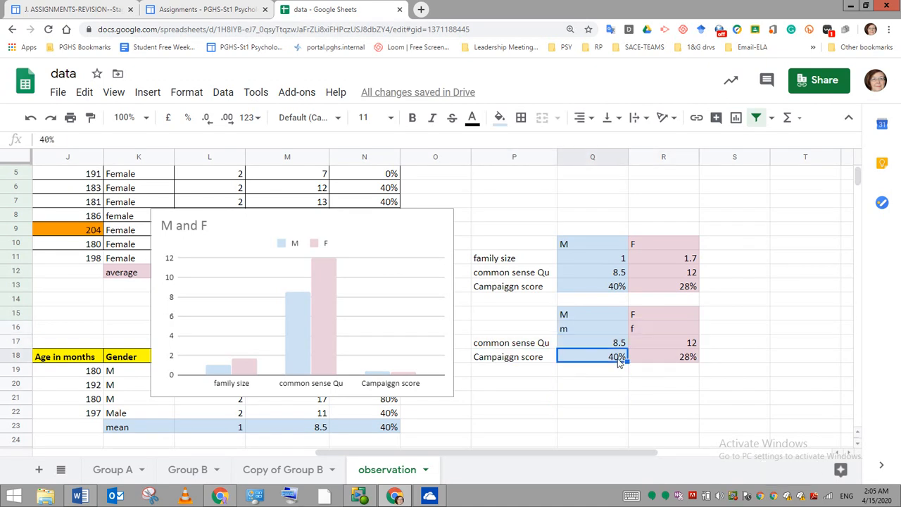
pyautogui.click(72, 141)
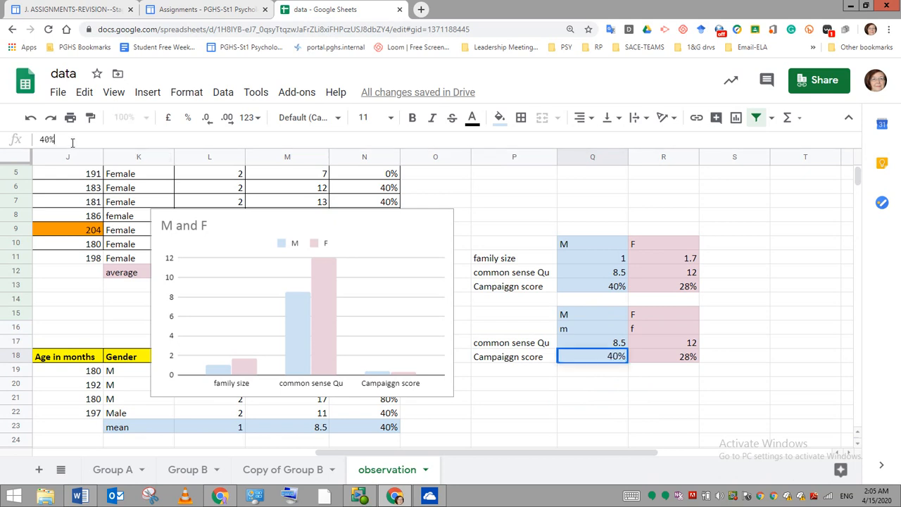
pyautogui.press('BackSpace')
pyautogui.click(662, 365)
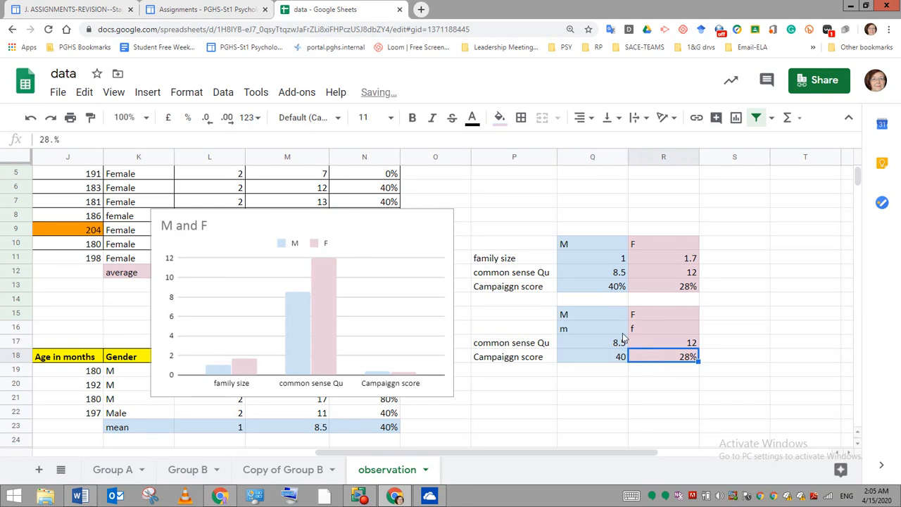
pyautogui.click(65, 139)
pyautogui.press('BackSpace')
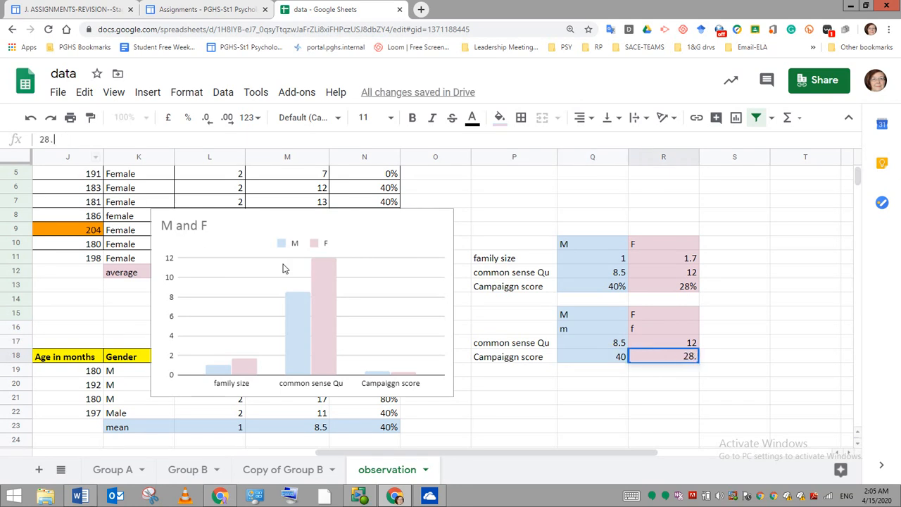
pyautogui.doubleClick(379, 373)
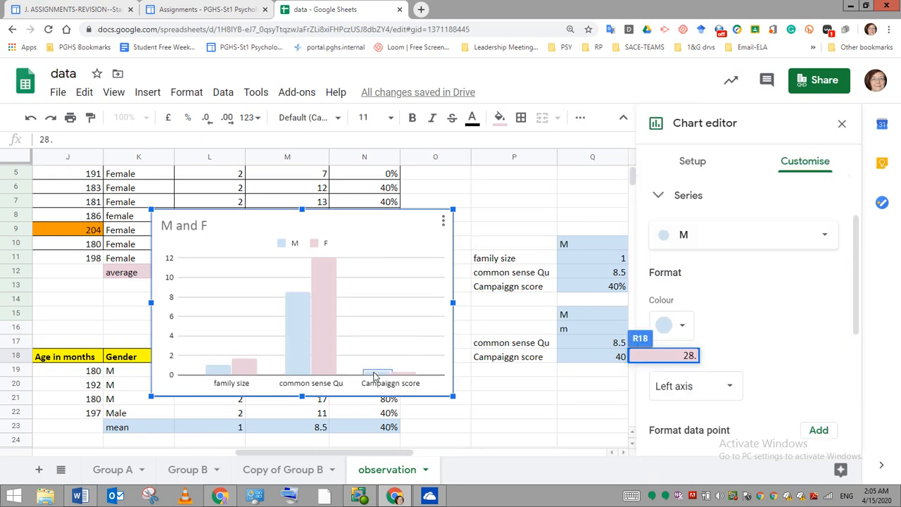
pyautogui.click(564, 409)
pyautogui.click(732, 426)
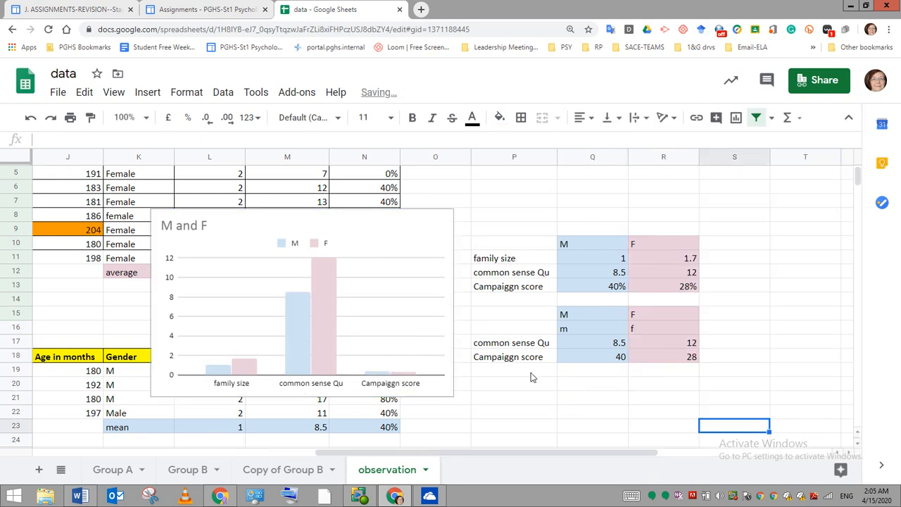
# - Insert a column chart comparing m and f for common sense questionnaire and campaign score from the duplicate table, using data range P15:R18
pyautogui.moveTo(483, 327); pyautogui.dragTo(673, 352)
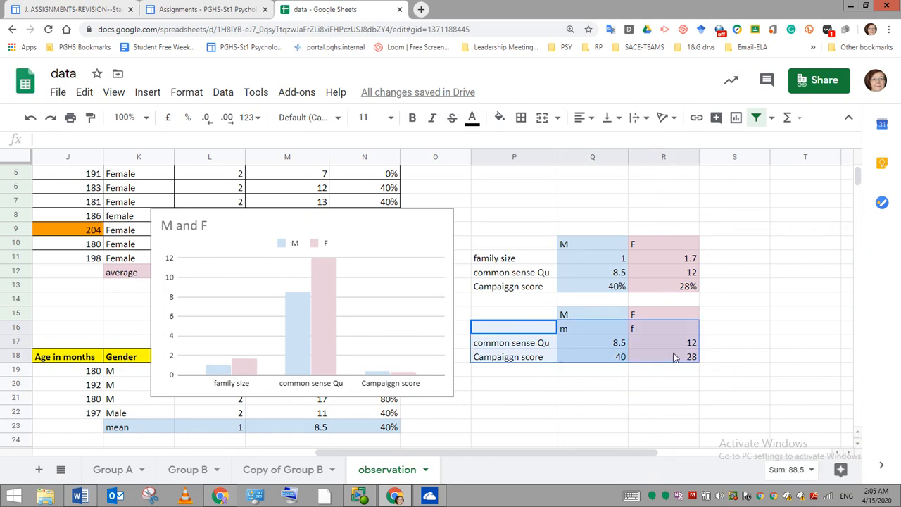
pyautogui.doubleClick(673, 353)
pyautogui.click(152, 97)
pyautogui.click(149, 95)
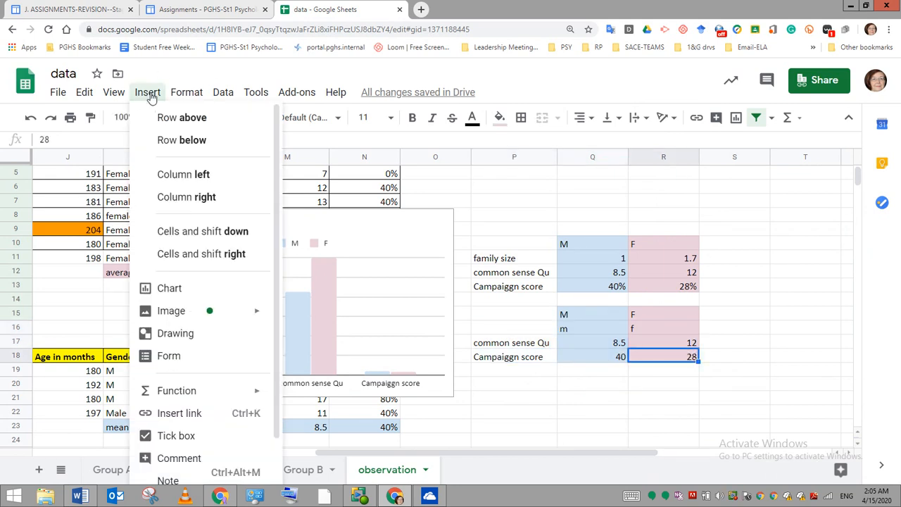
pyautogui.click(181, 293)
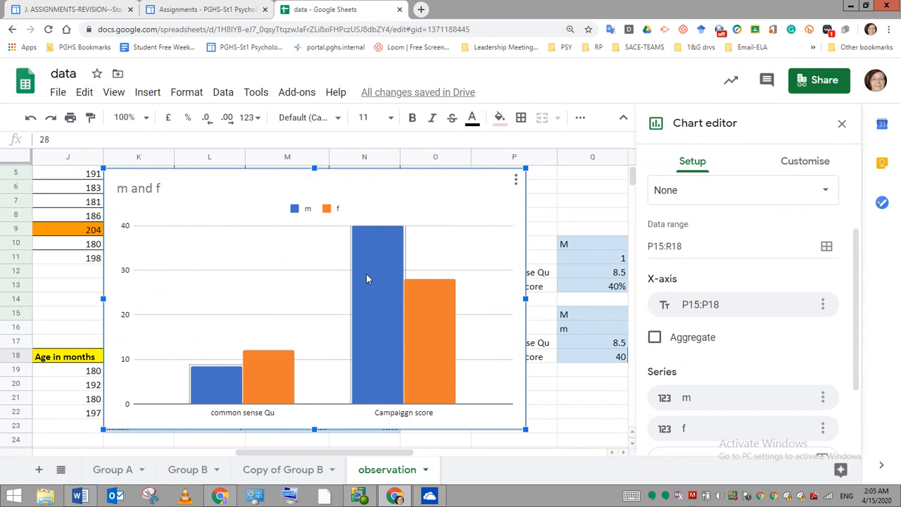
pyautogui.click(841, 124)
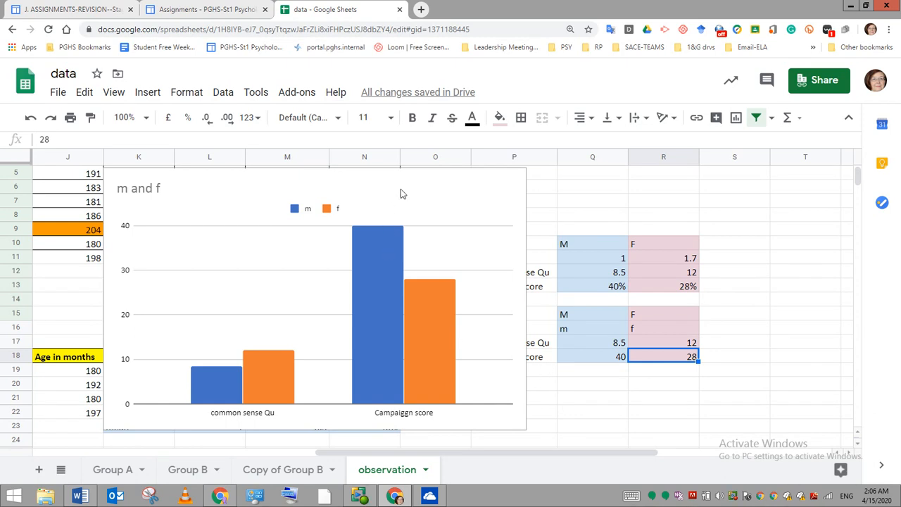
# - Shrink the m and f chart to about two-thirds of its width and place it over the M and F chart, spanning columns L to P
pyautogui.click(459, 241)
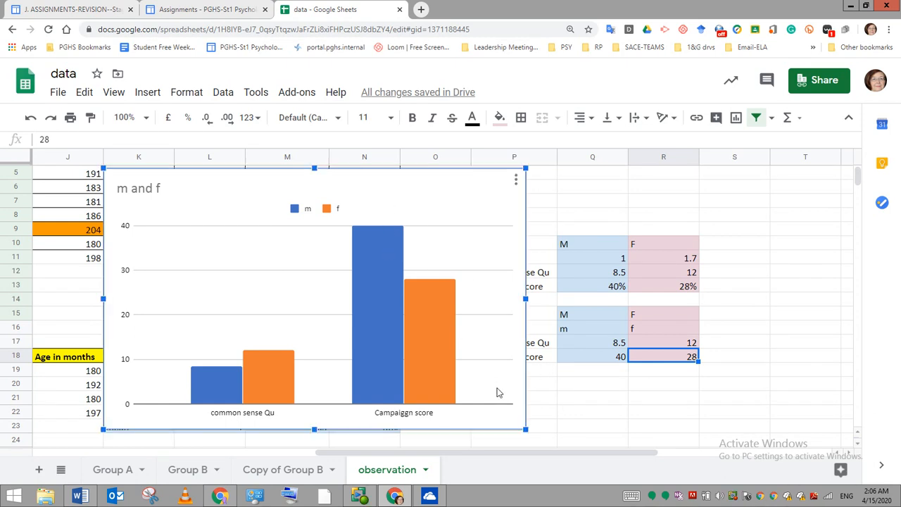
pyautogui.moveTo(524, 431); pyautogui.dragTo(382, 342)
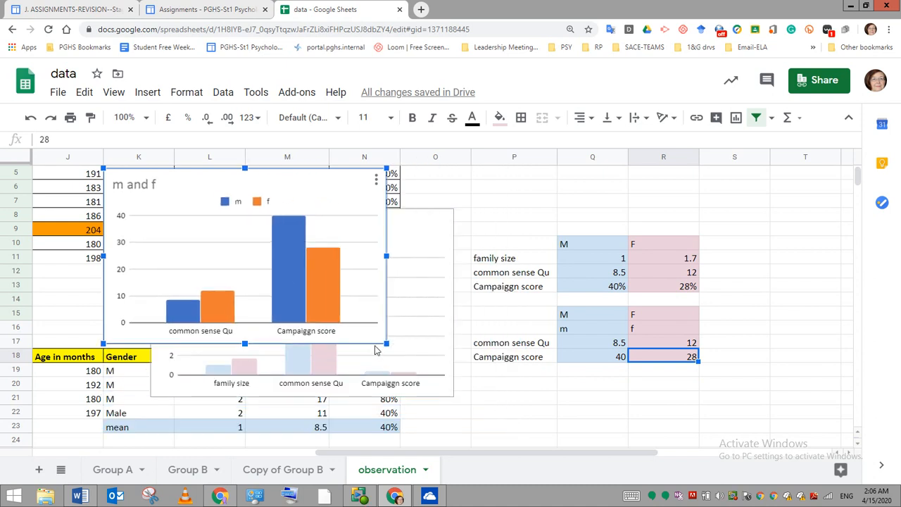
pyautogui.moveTo(371, 239)
pyautogui.mouseDown()
pyautogui.moveTo(668, 352)
pyautogui.moveTo(647, 316)
pyautogui.moveTo(361, 236)
pyautogui.mouseUp()
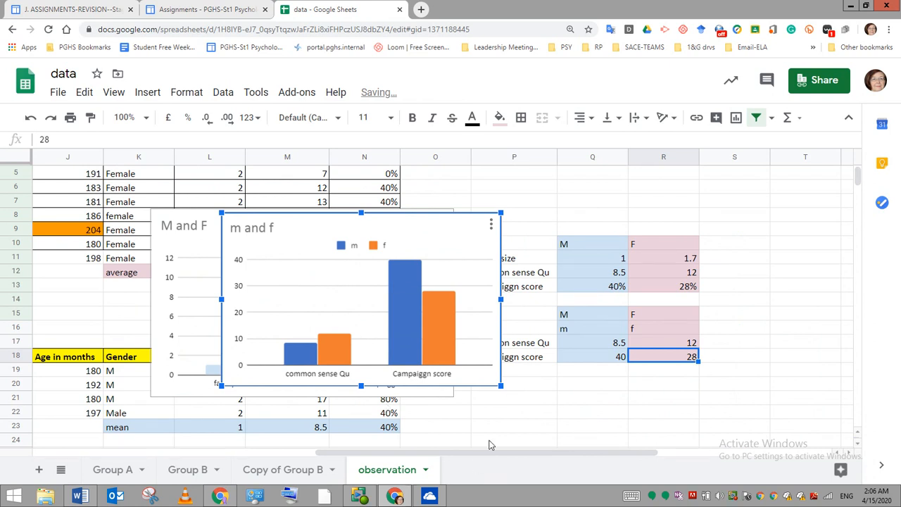
pyautogui.moveTo(404, 285)
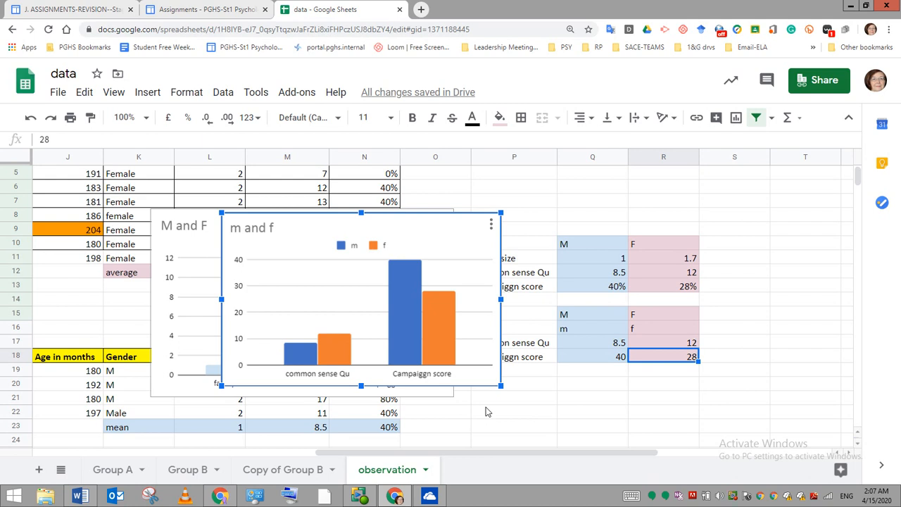
# - Switch to the class Assignments page and open the scaffold for writing the Research Report listed under Part B
pyautogui.click(180, 12)
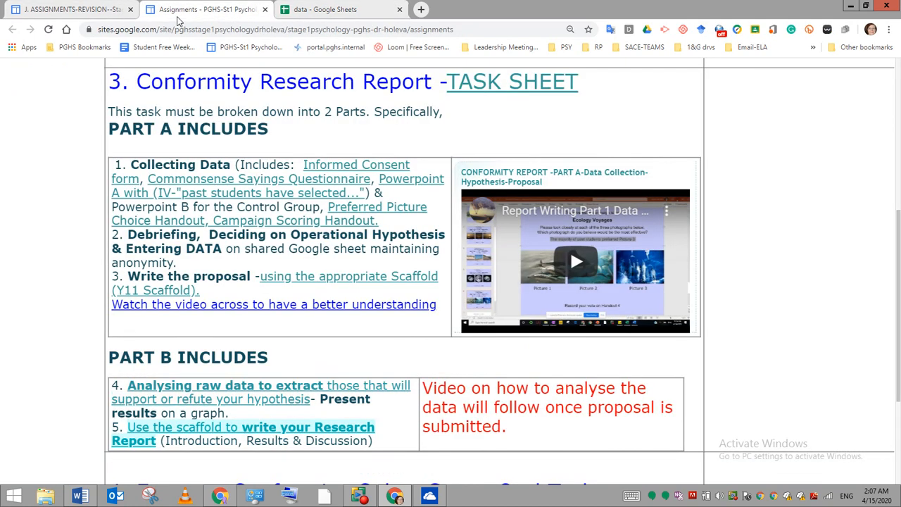
pyautogui.click(212, 431)
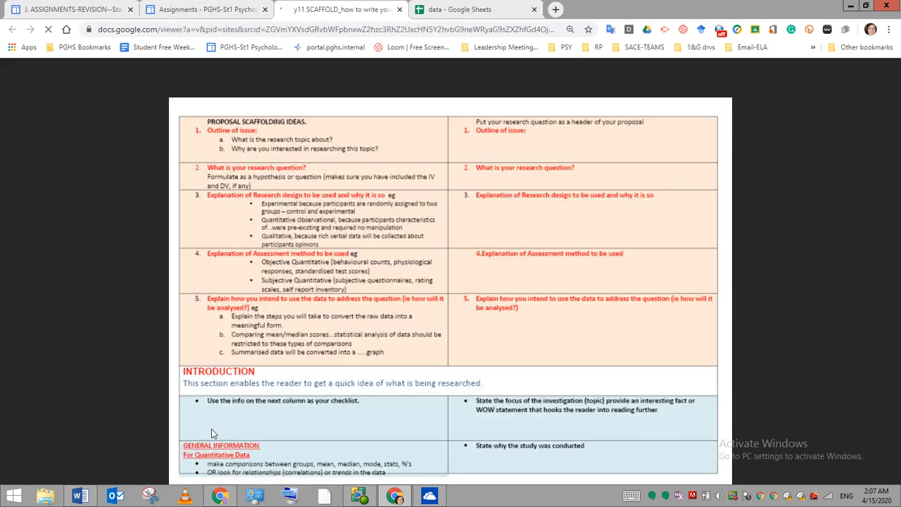